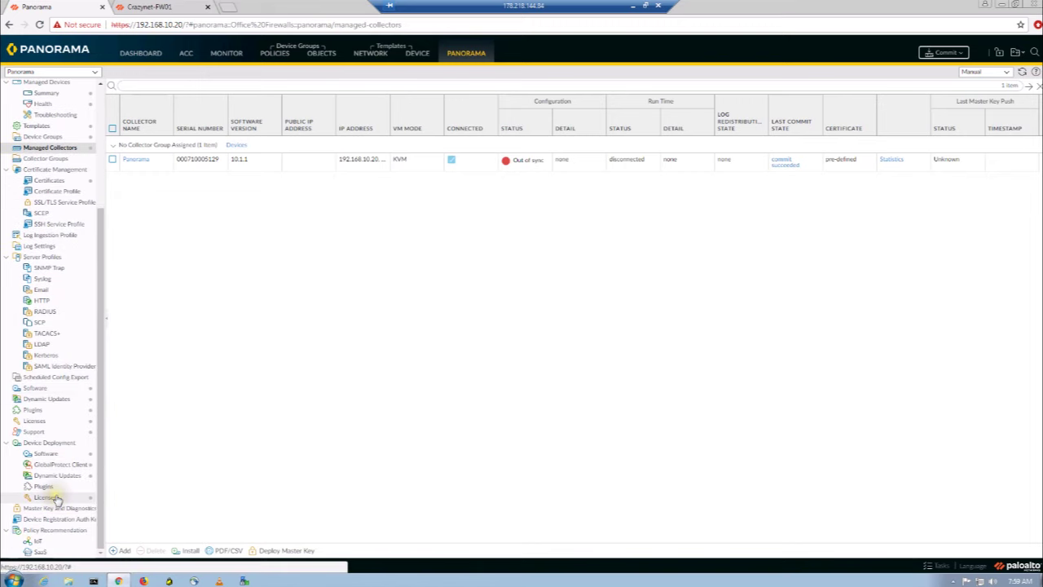
Step: Review the licenses of the managed firewall under device deployment and Panorama's own device management license
click(46, 497)
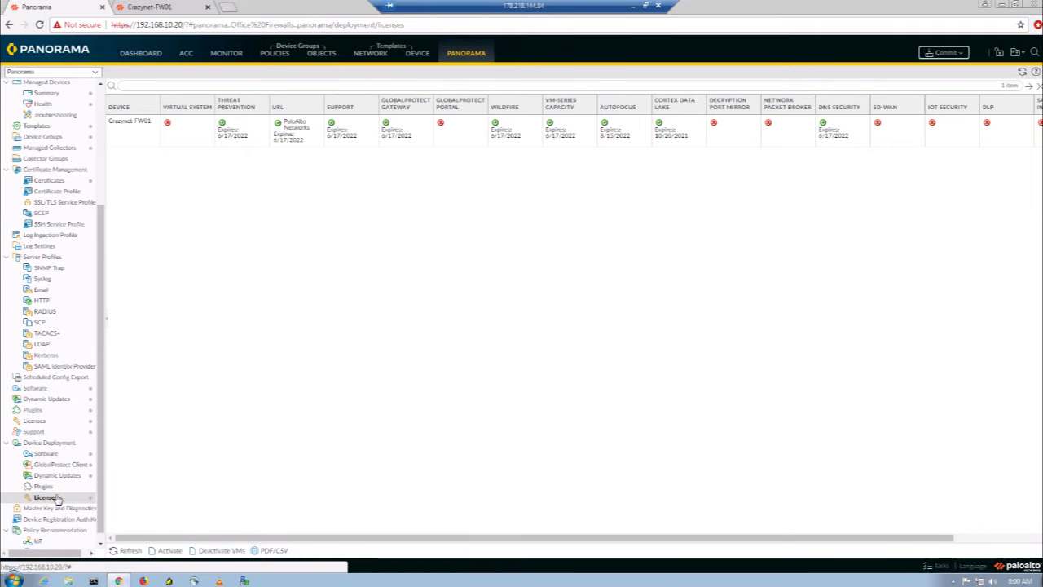
click(35, 410)
click(36, 421)
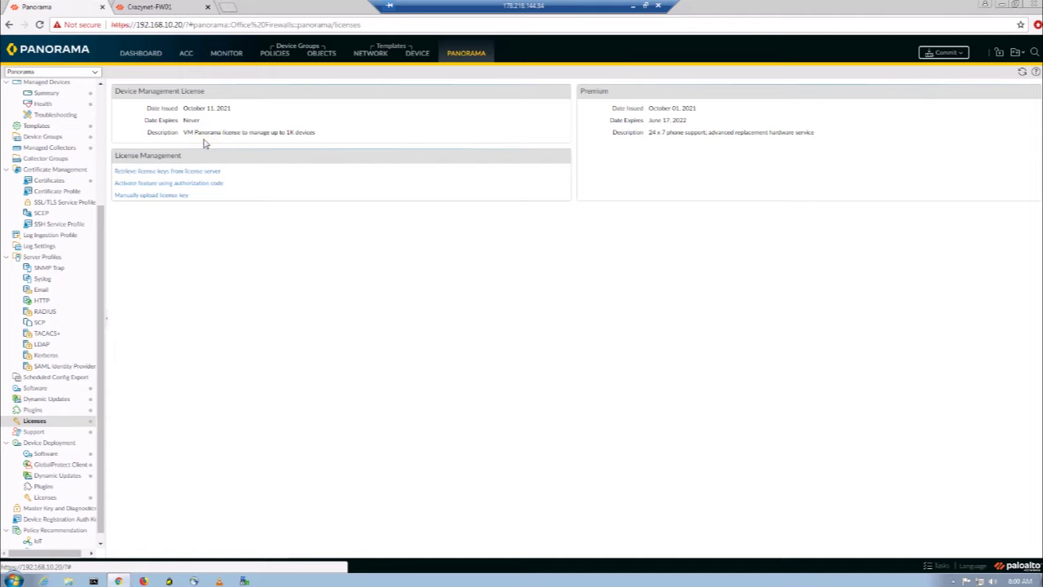
scroll(65, 212, up, 5)
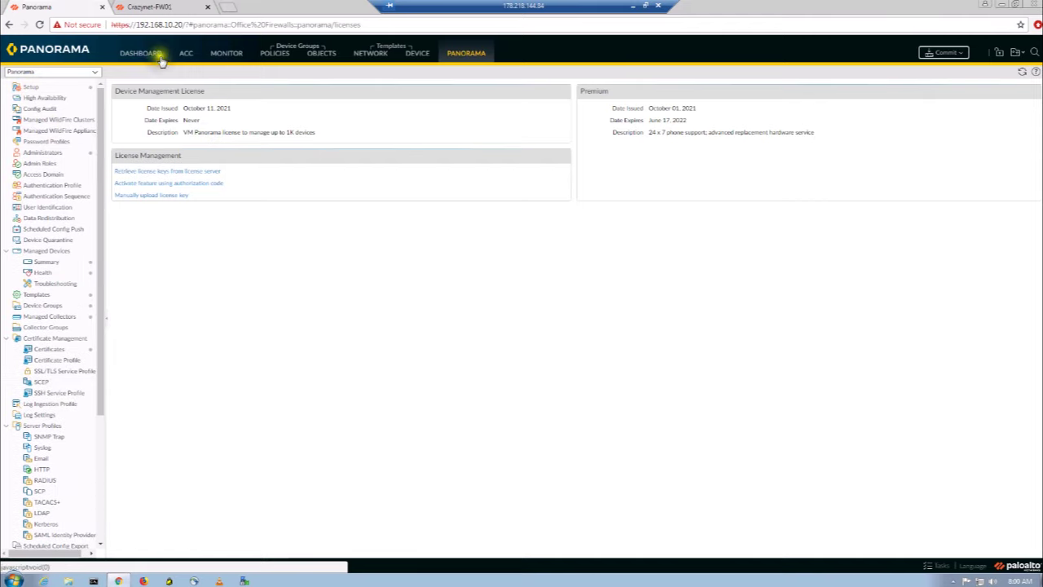
Step: Switch to the Crazynet-FW01 firewall and review its installed licenses and dashboard
click(159, 6)
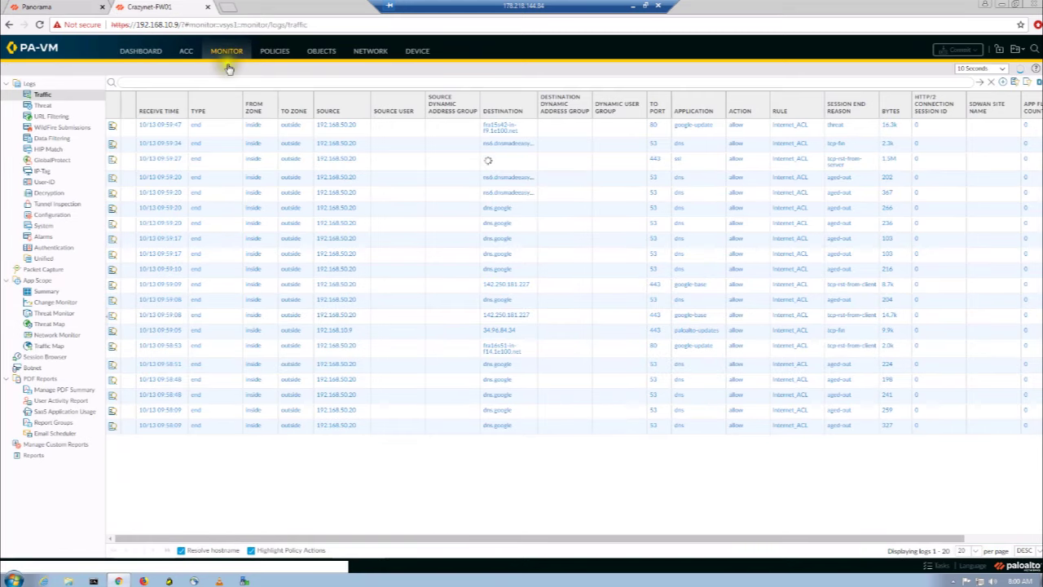
click(417, 52)
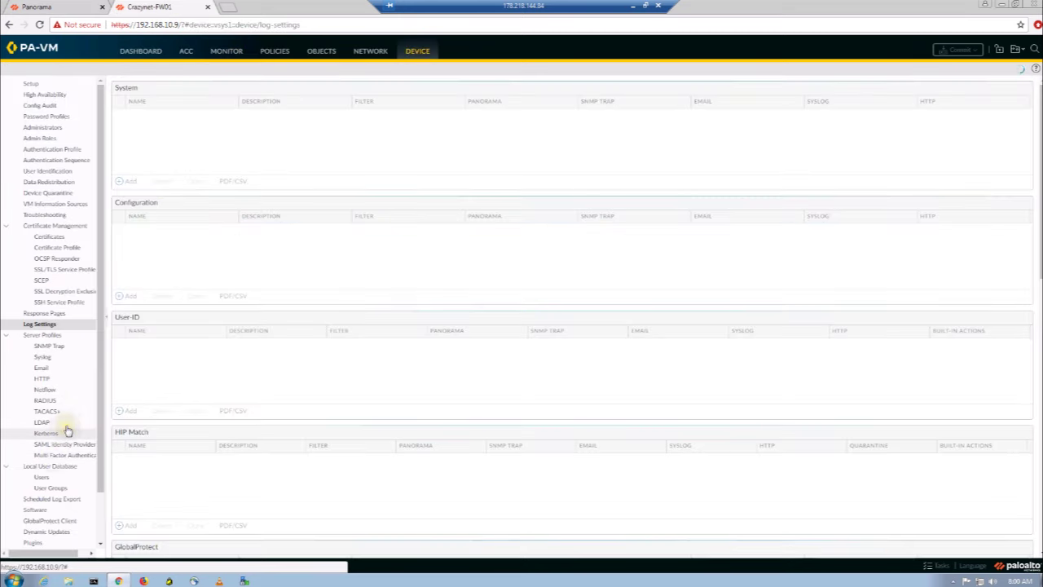
scroll(57, 433, down, 1)
click(41, 512)
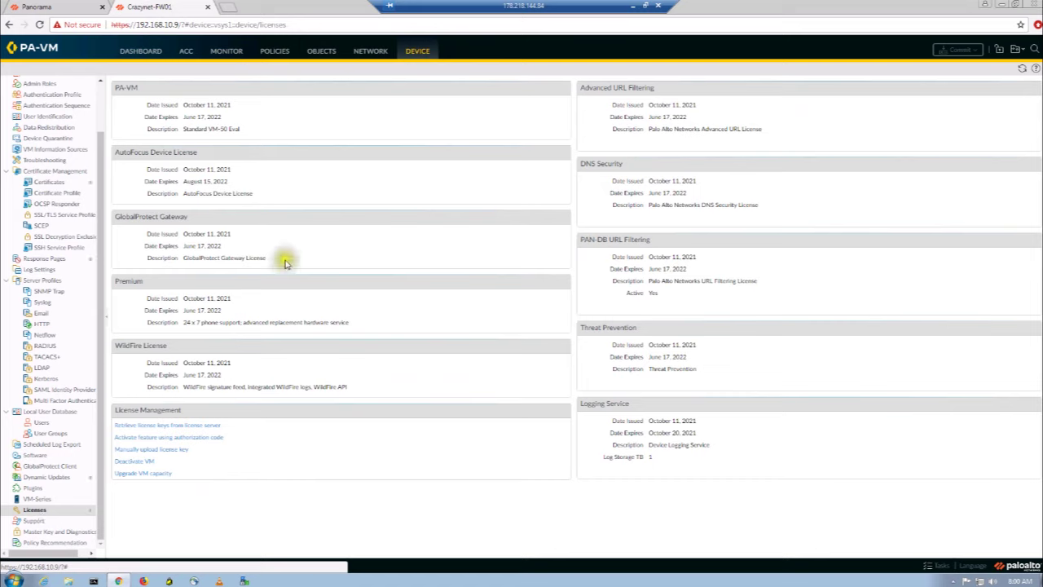
click(273, 198)
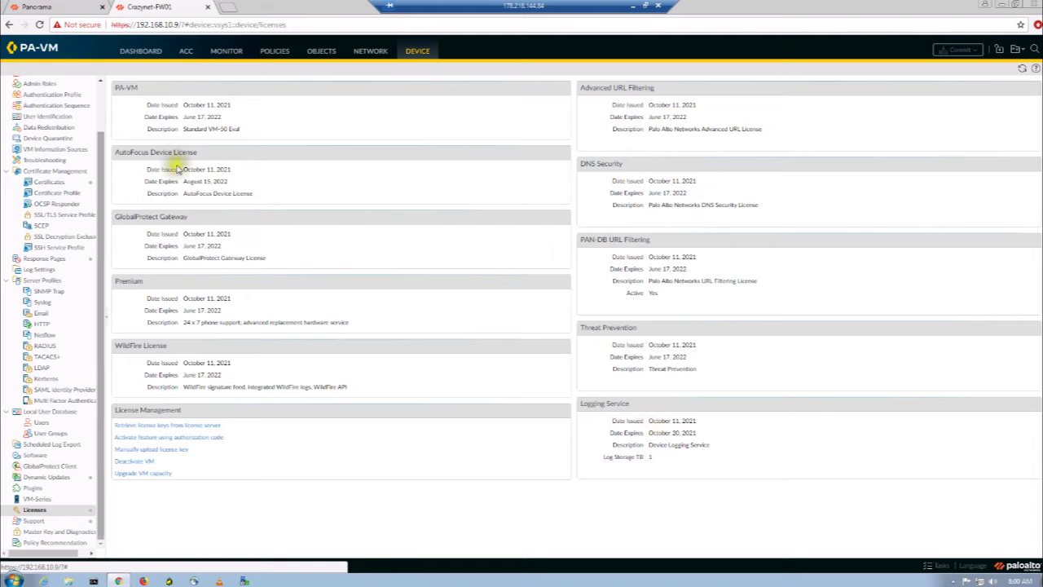
click(139, 52)
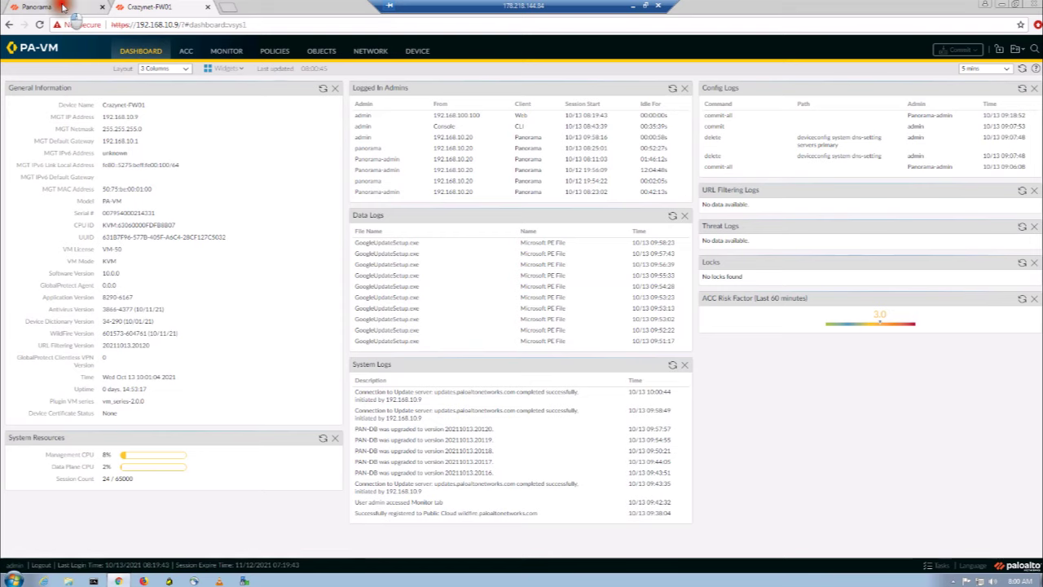
Step: Return to Panorama and open the action settings of the Internet_ACL security pre-rule in the Malta_Firewall device group
click(64, 7)
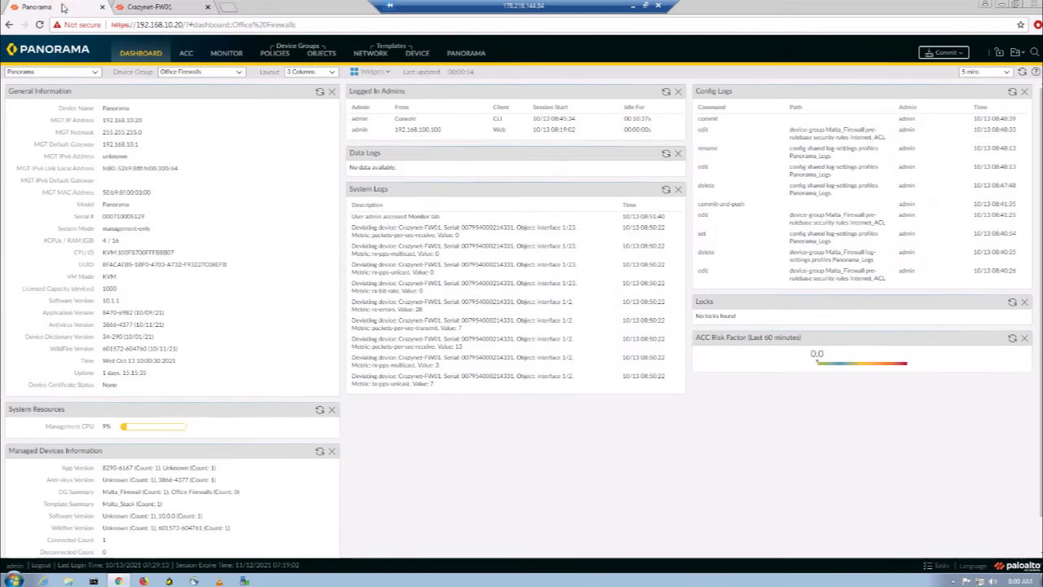
click(264, 61)
click(241, 71)
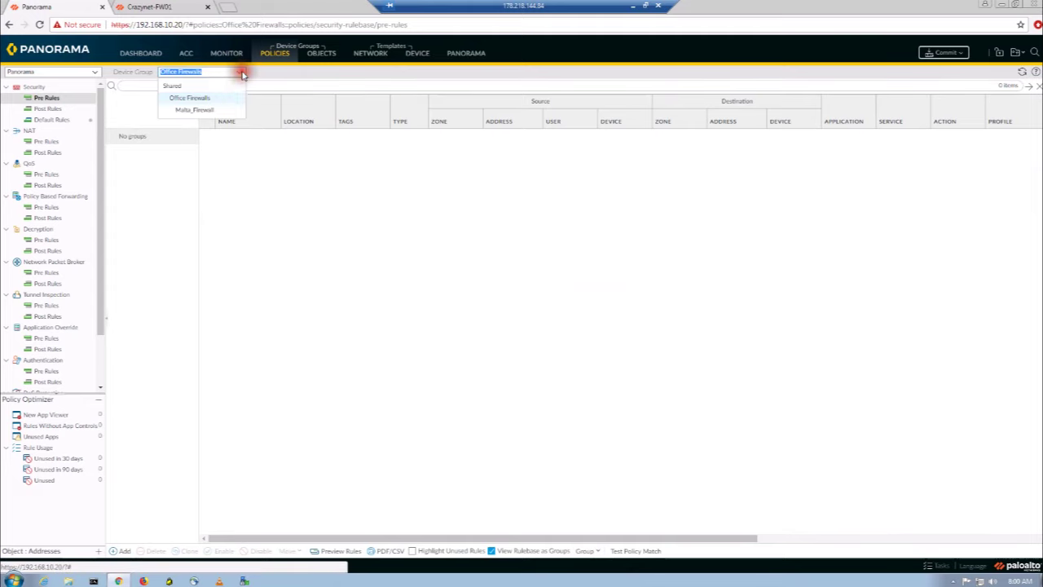
click(202, 110)
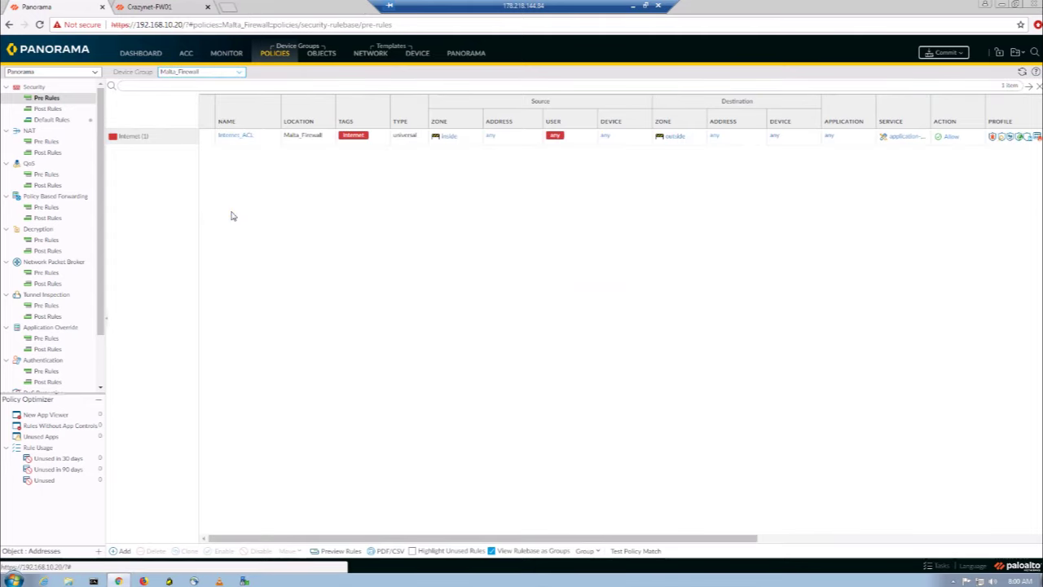
click(237, 137)
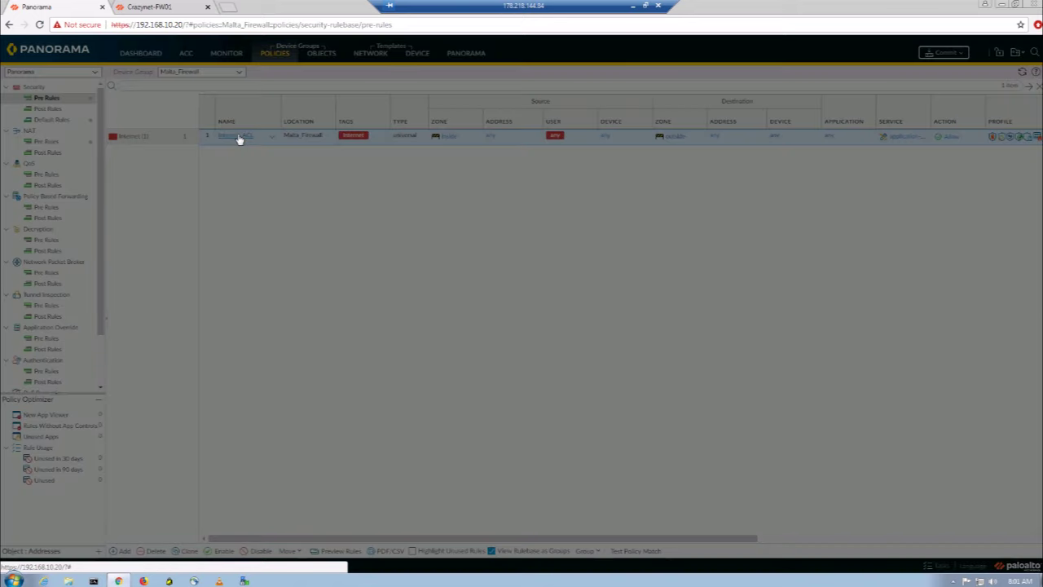
drag(334, 207, 258, 171)
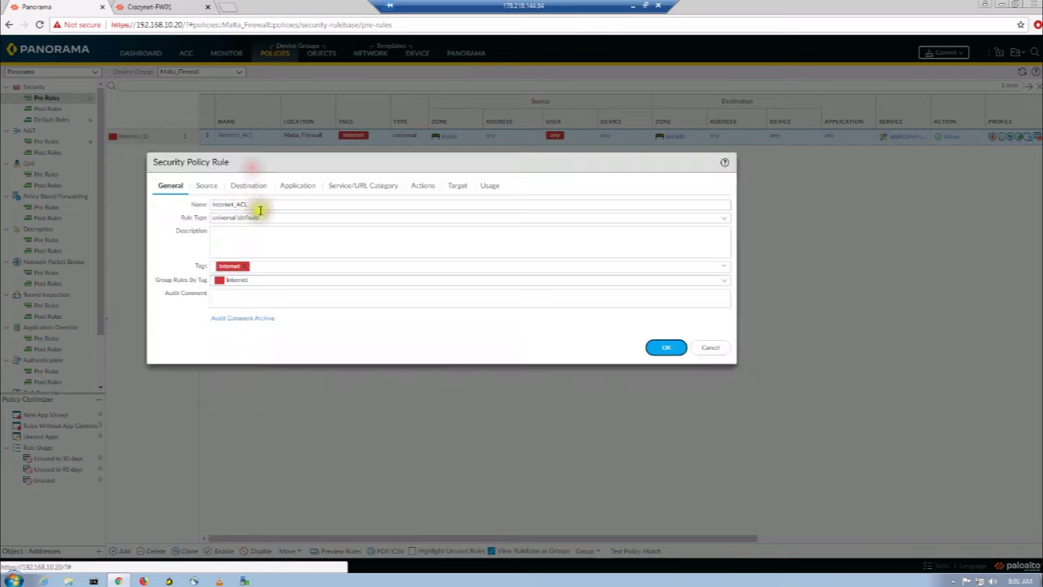
click(421, 190)
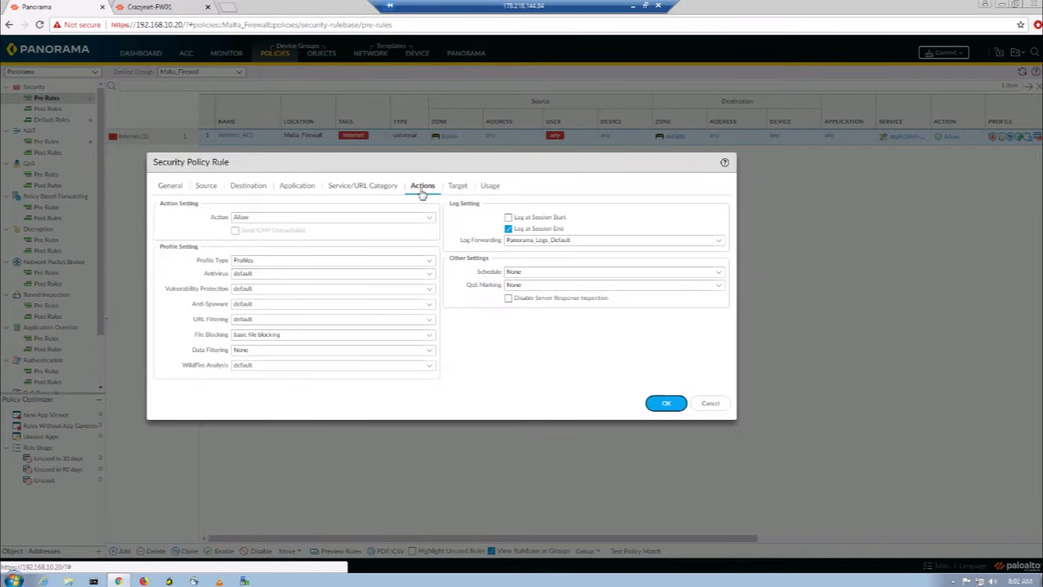
Step: Switch the rule's profile type to None and back to Profiles
click(430, 261)
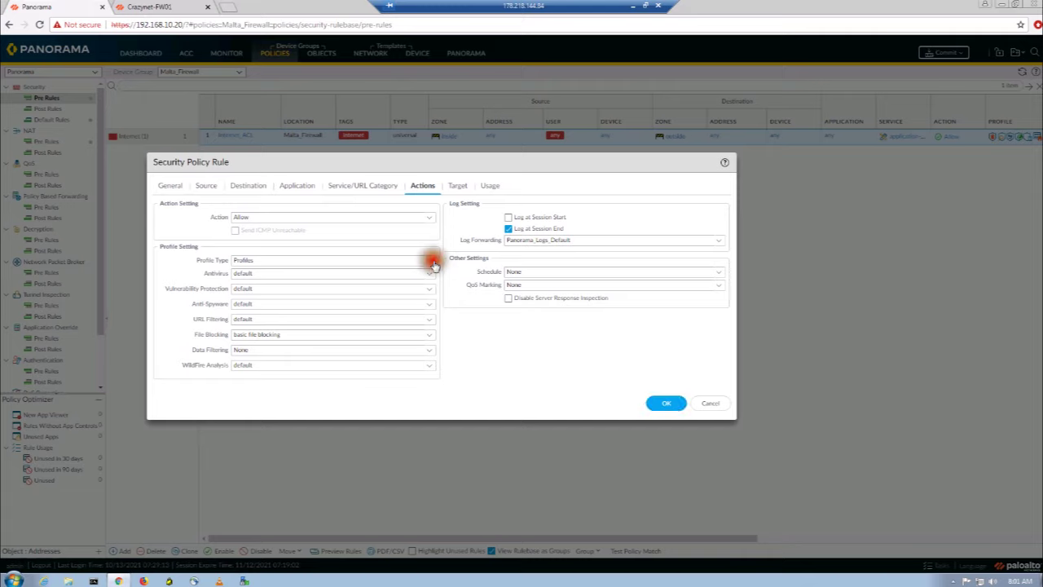
click(367, 300)
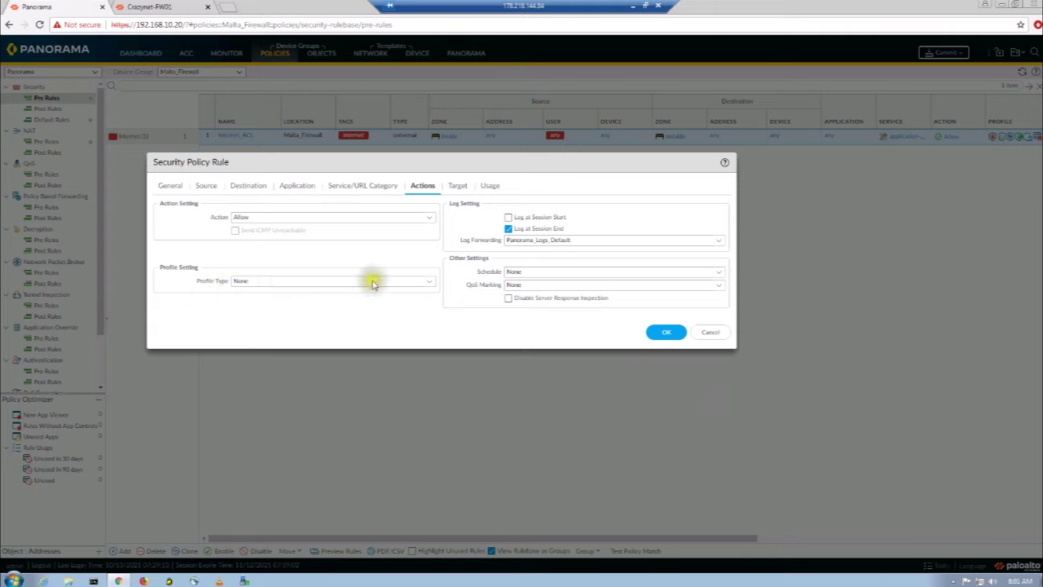
click(427, 283)
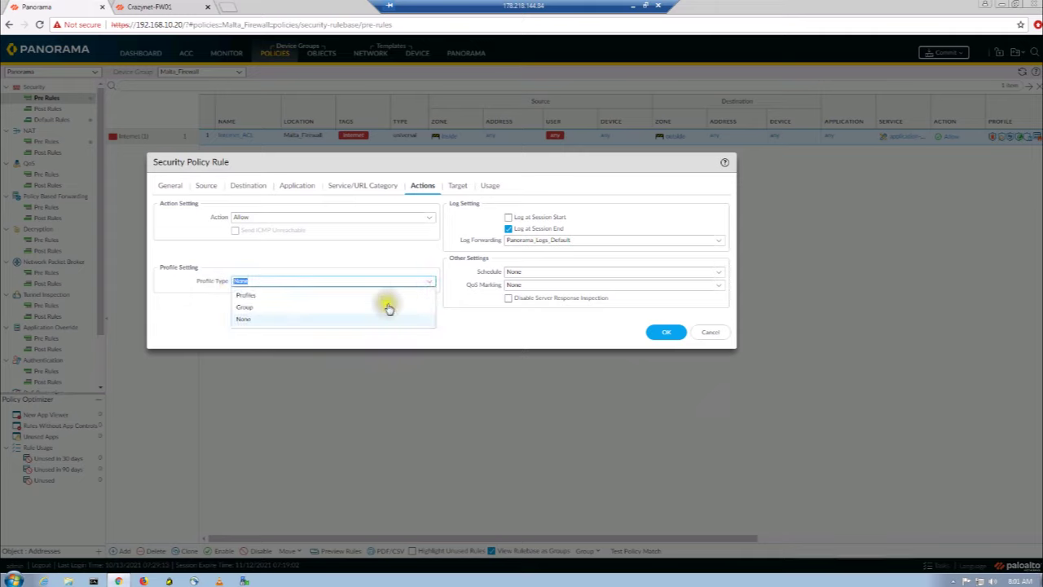
click(377, 300)
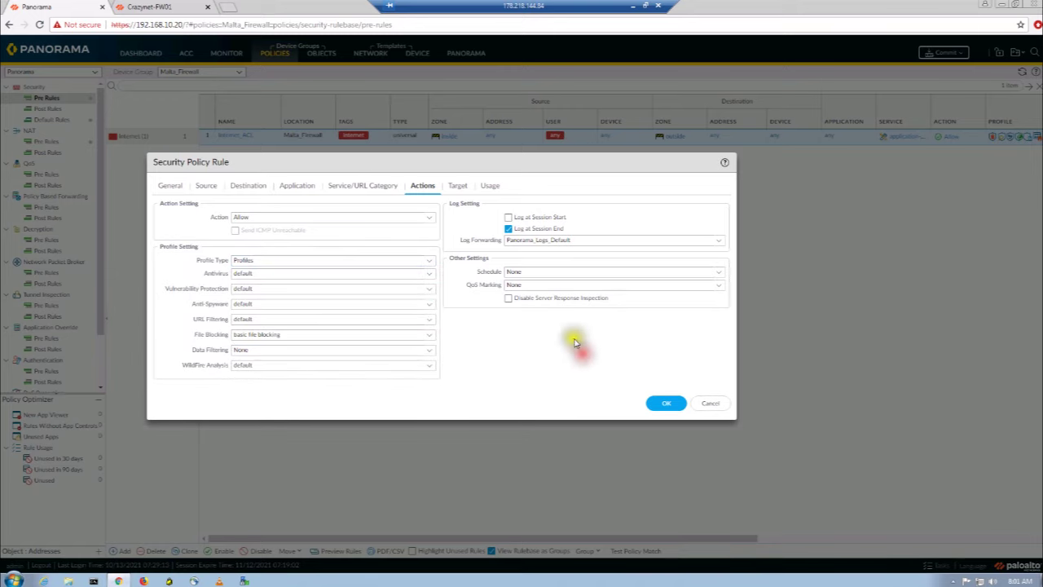
Step: Examine the profile choices available for antivirus, vulnerability protection and URL filtering in the rule
click(429, 274)
click(429, 273)
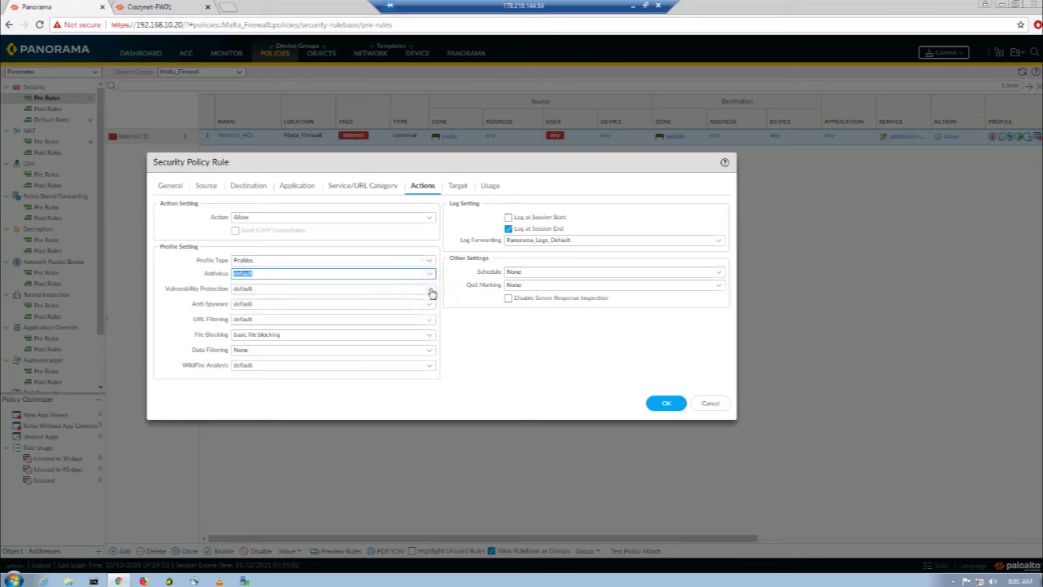
click(430, 291)
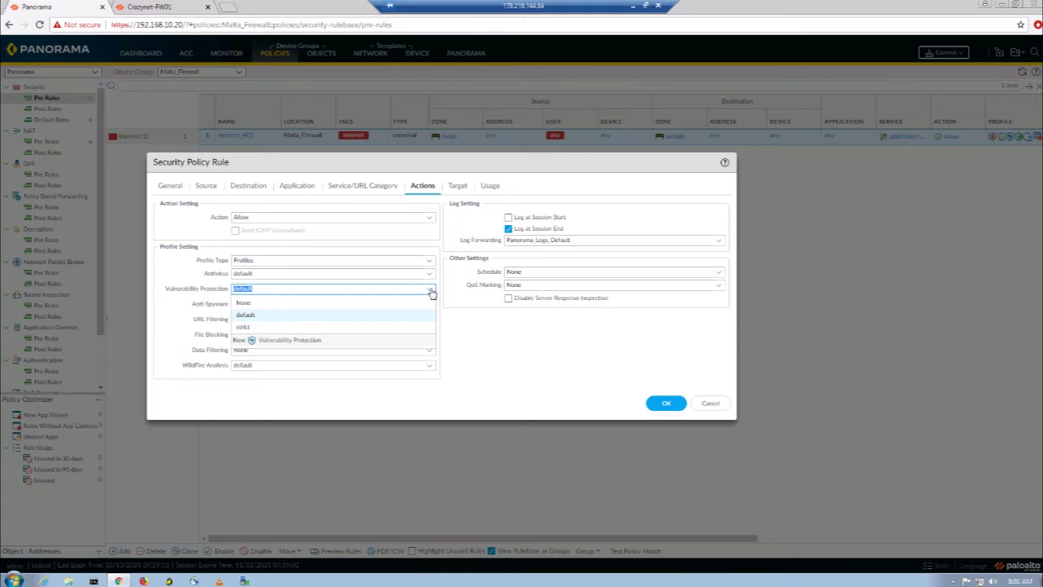
click(431, 291)
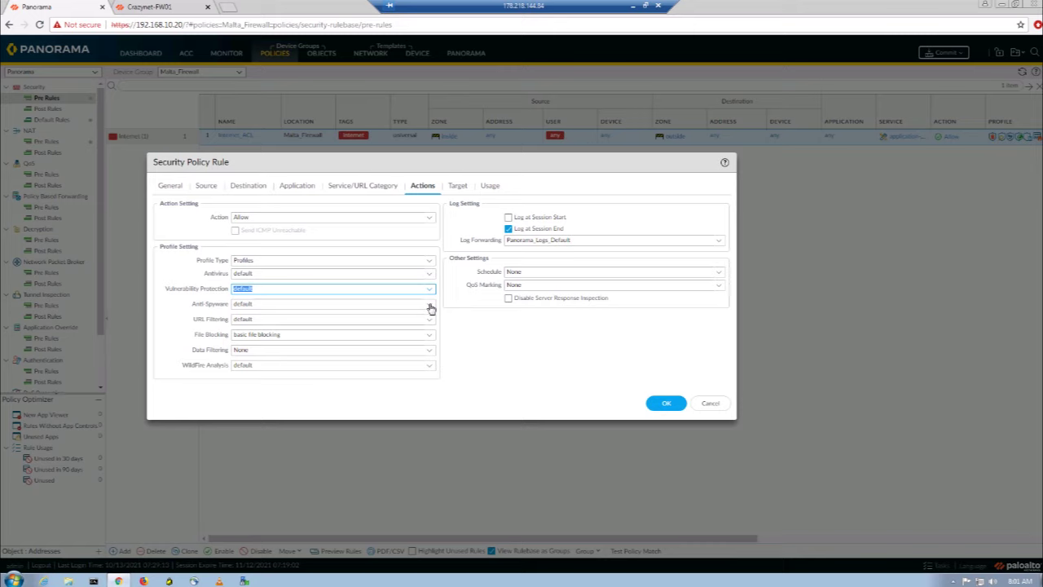
click(431, 322)
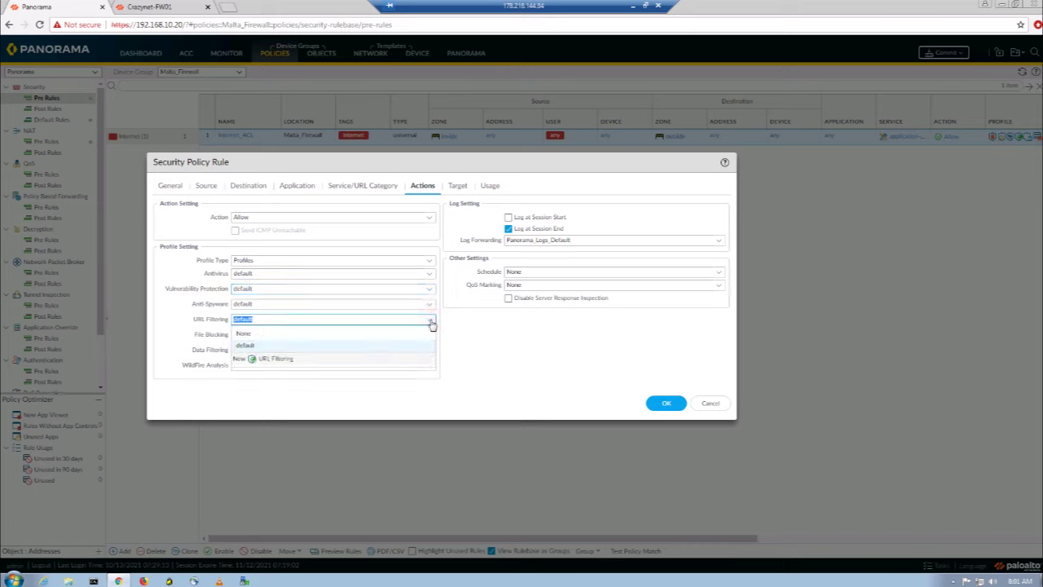
click(431, 322)
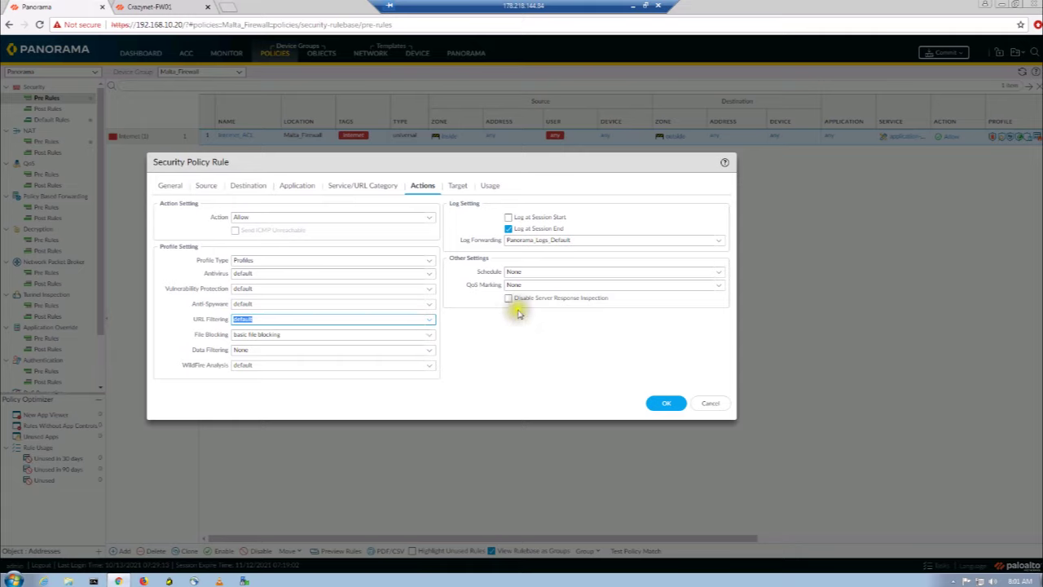
click(517, 369)
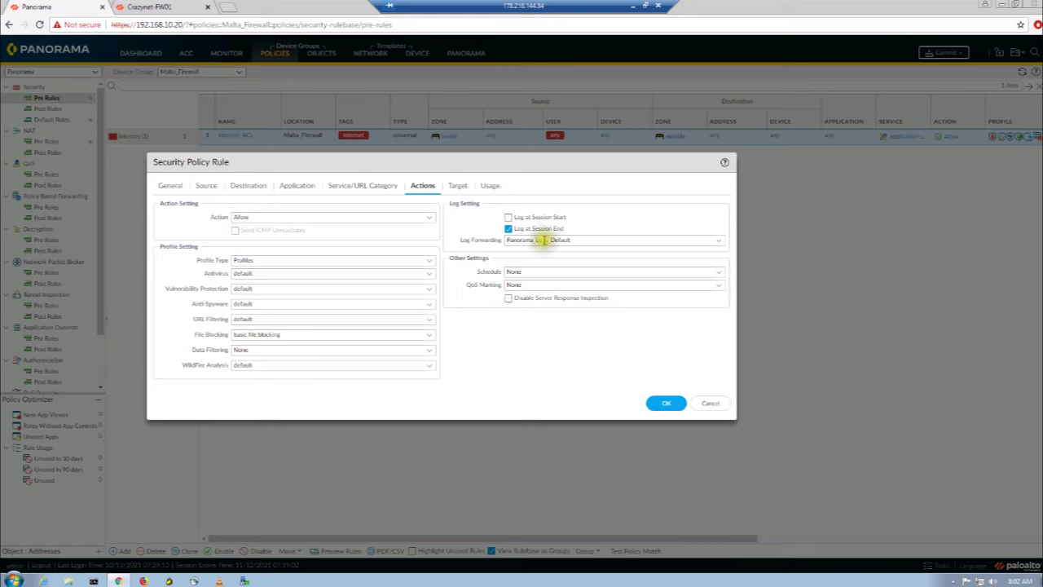
Step: Set the Internet_ACL rule's log forwarding to None and save the rule after checking the firewall's traffic log
click(718, 241)
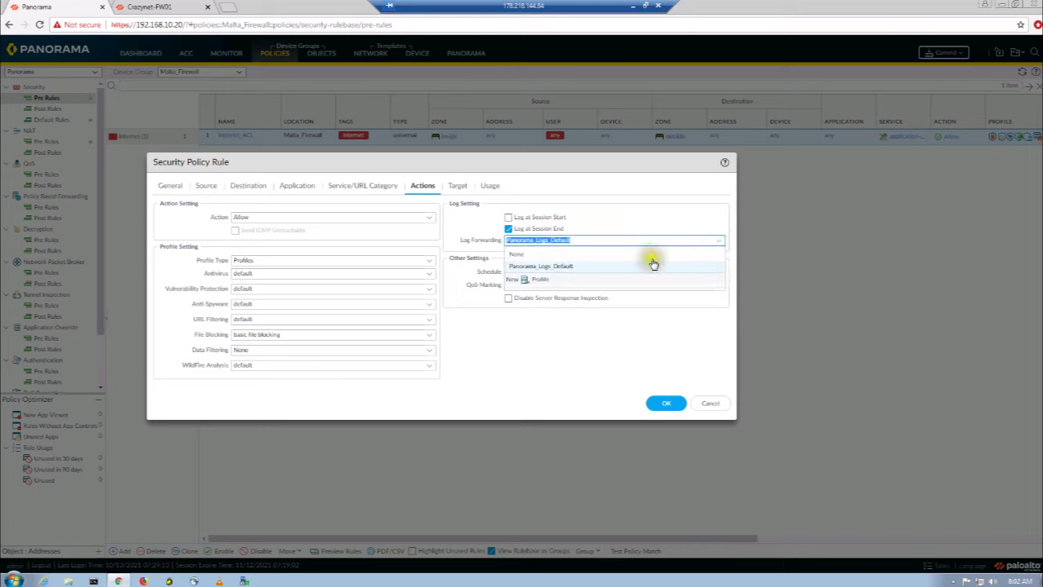
click(562, 255)
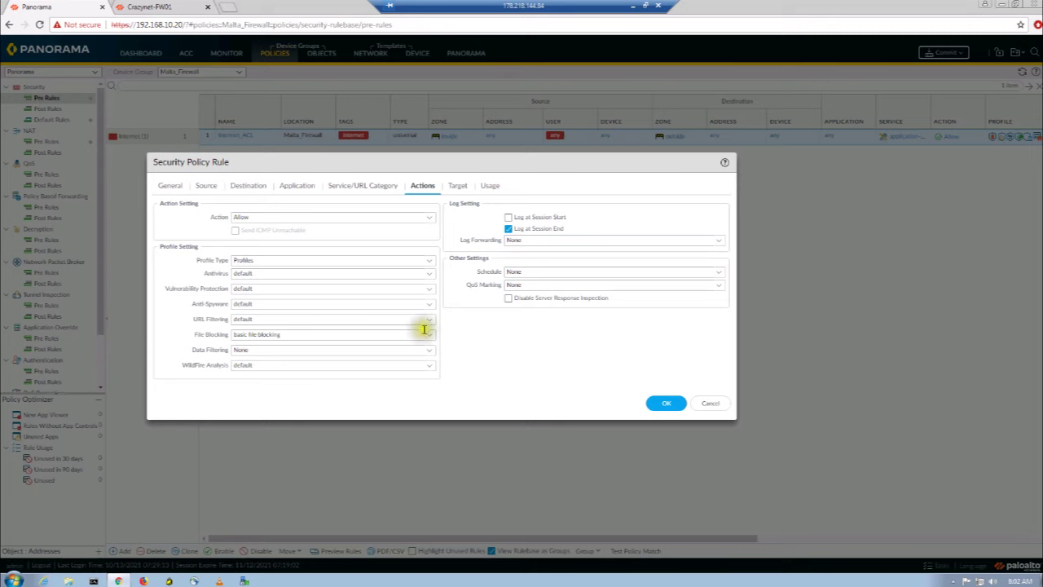
click(163, 8)
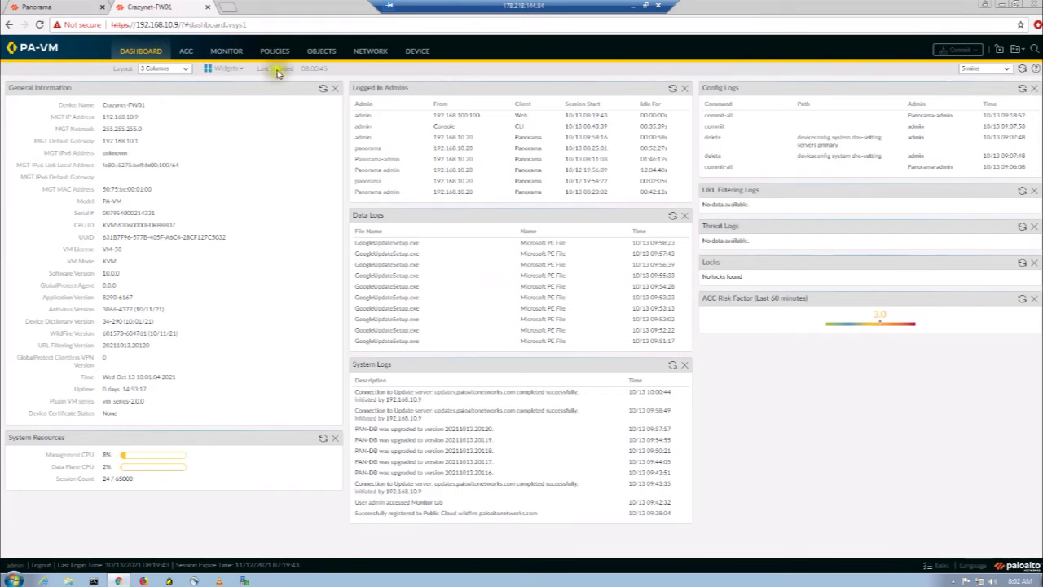
click(228, 50)
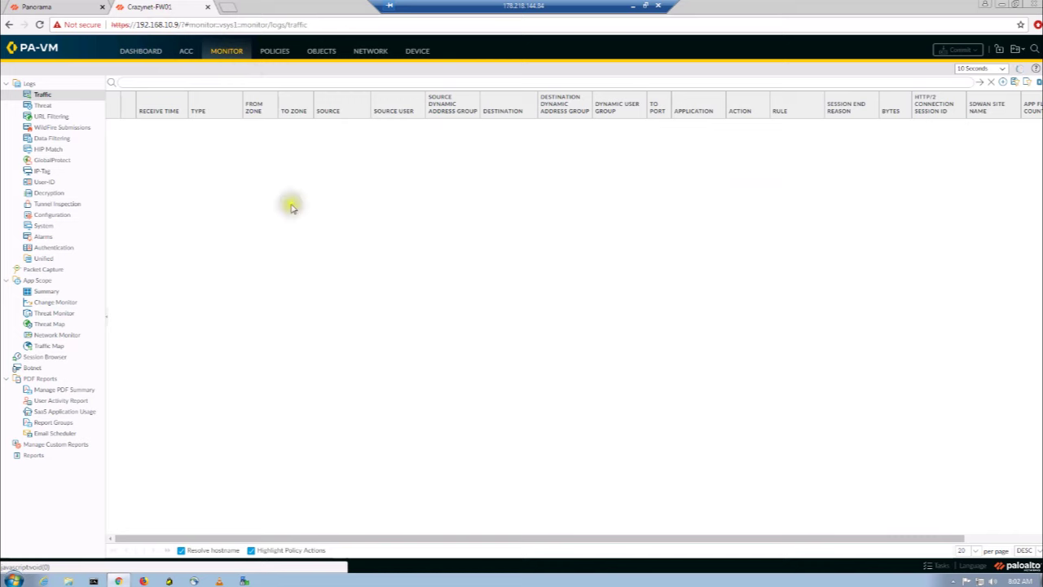
click(41, 7)
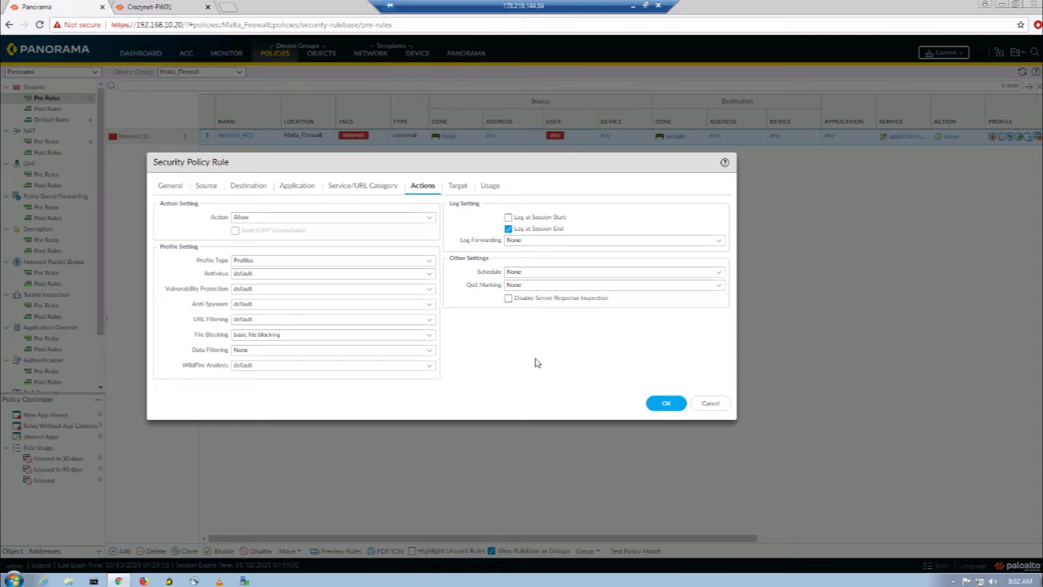
click(654, 407)
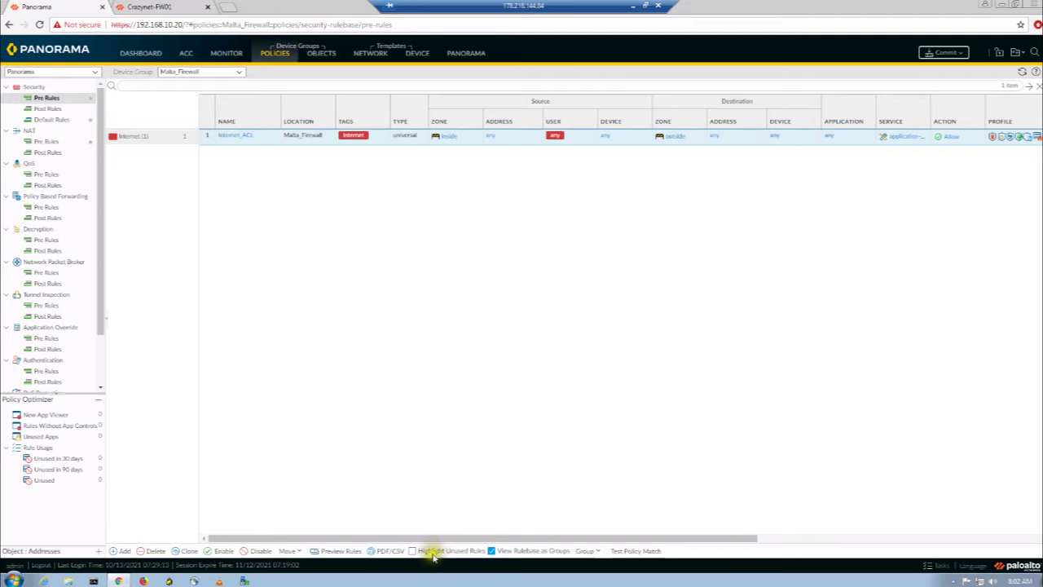
Step: Check the security profiles and options assigned to the Internet_ACL rule in the pre-rules list
drag(436, 541, 623, 541)
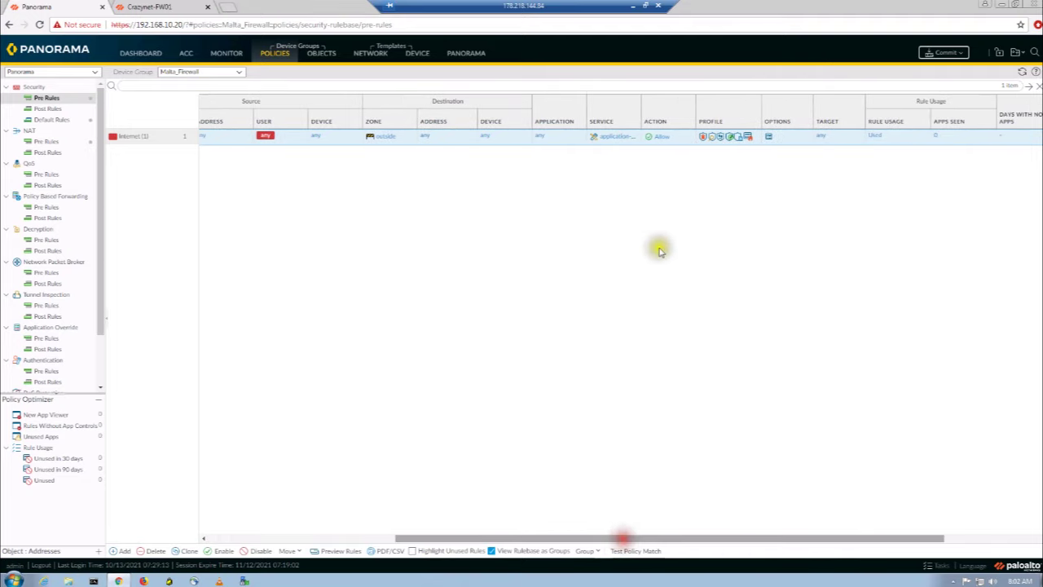
mouse_move(708, 141)
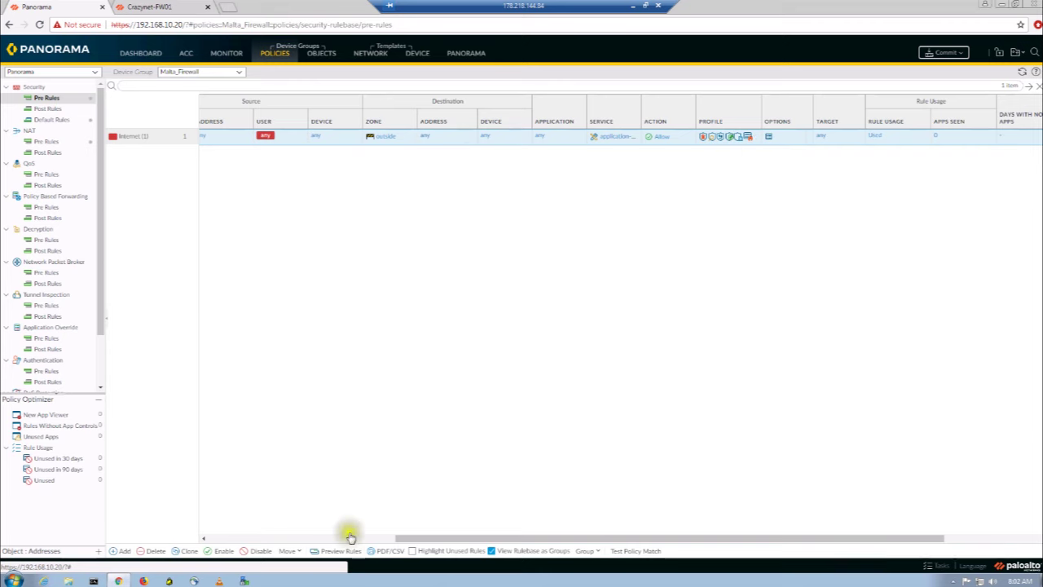
click(235, 539)
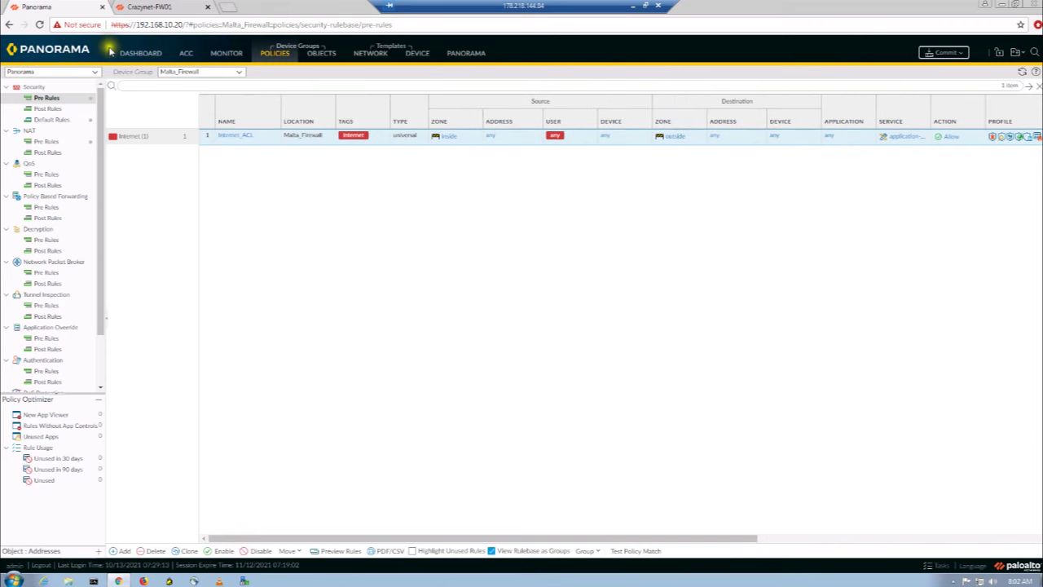
Step: Switch to the Crazynet-FW01 firewall and review its traffic log and dashboard
click(142, 7)
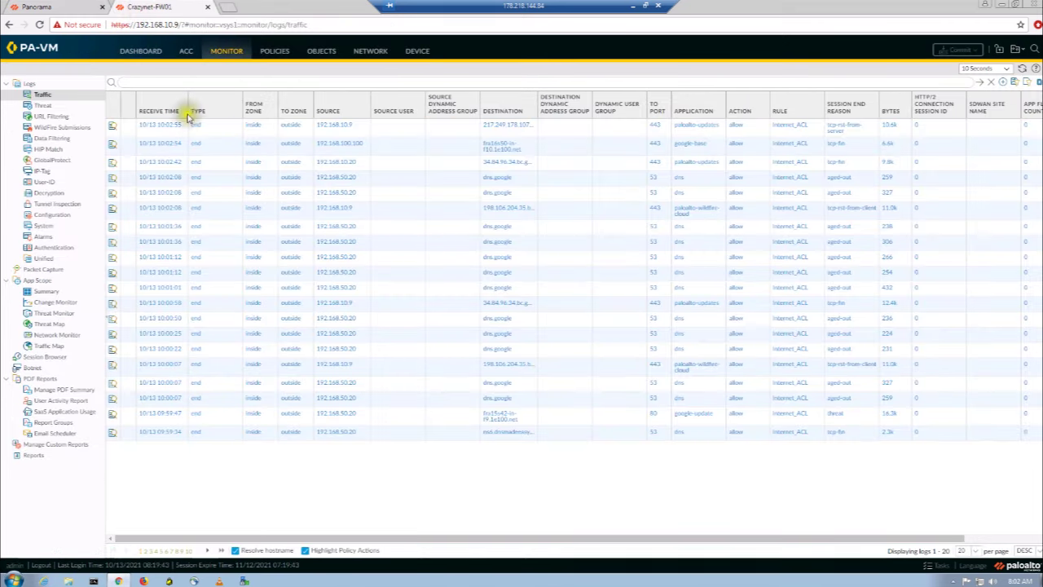
click(140, 50)
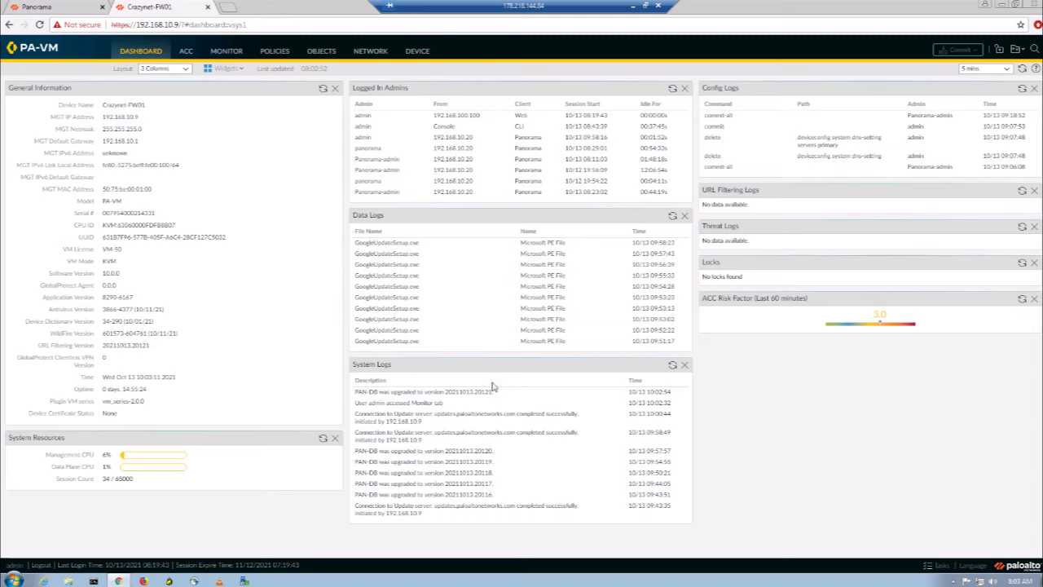
click(231, 8)
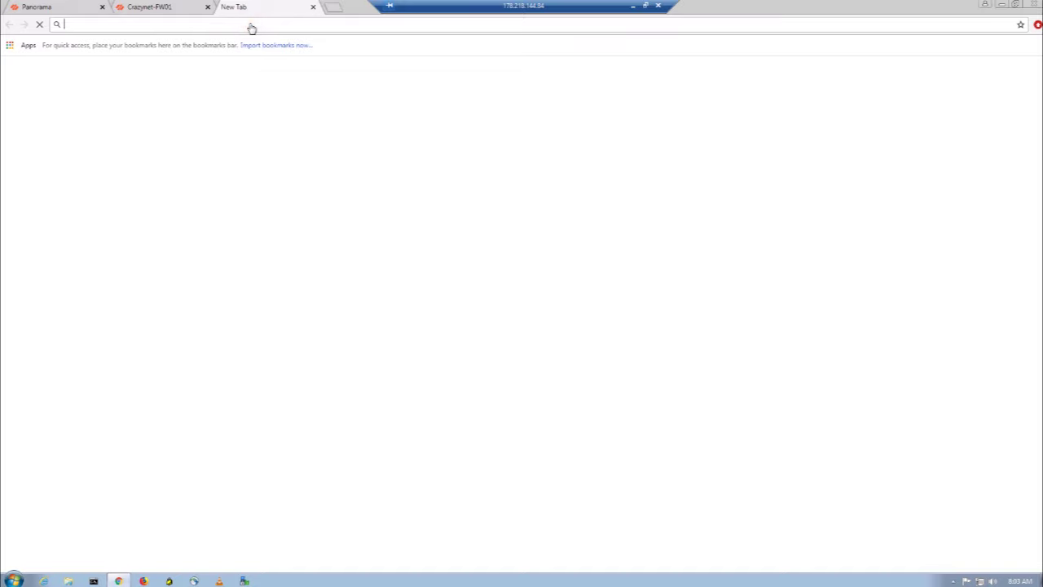
text(porno)
key(Return)
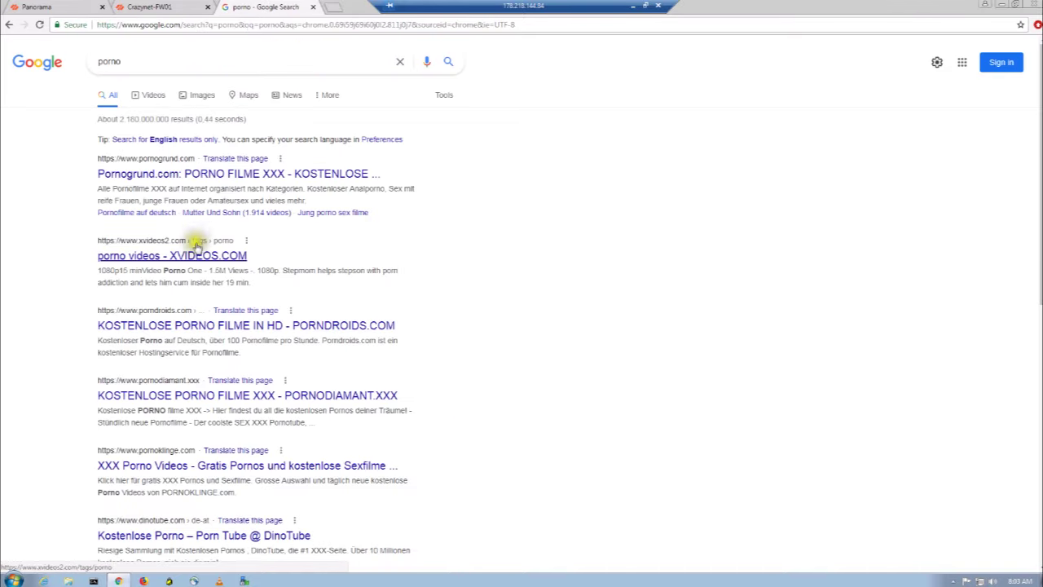
click(210, 175)
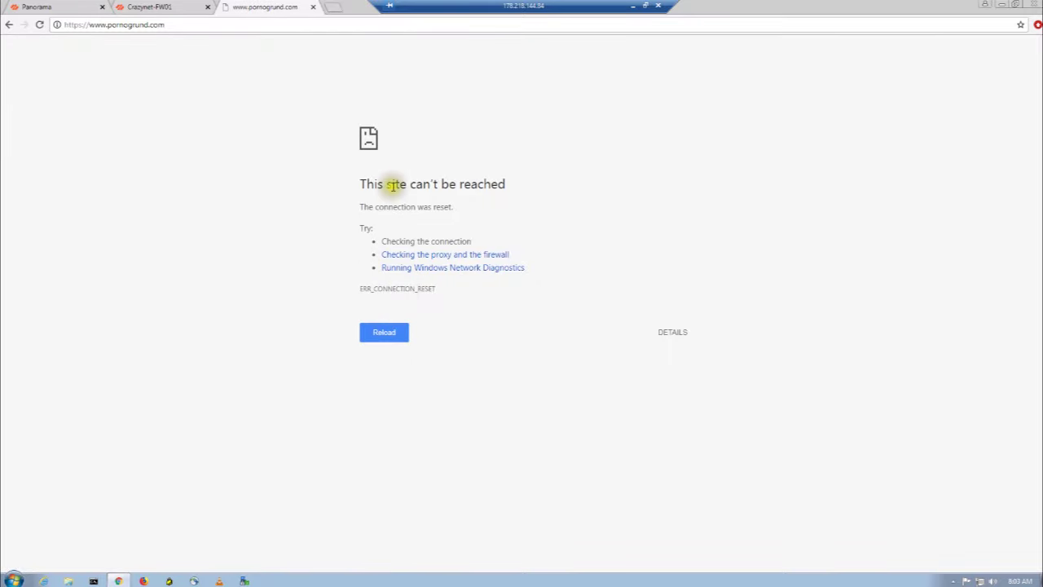
Step: Refresh the URL filtering logs on the Crazynet-FW01 dashboard and check the first entry's URL and category
click(147, 7)
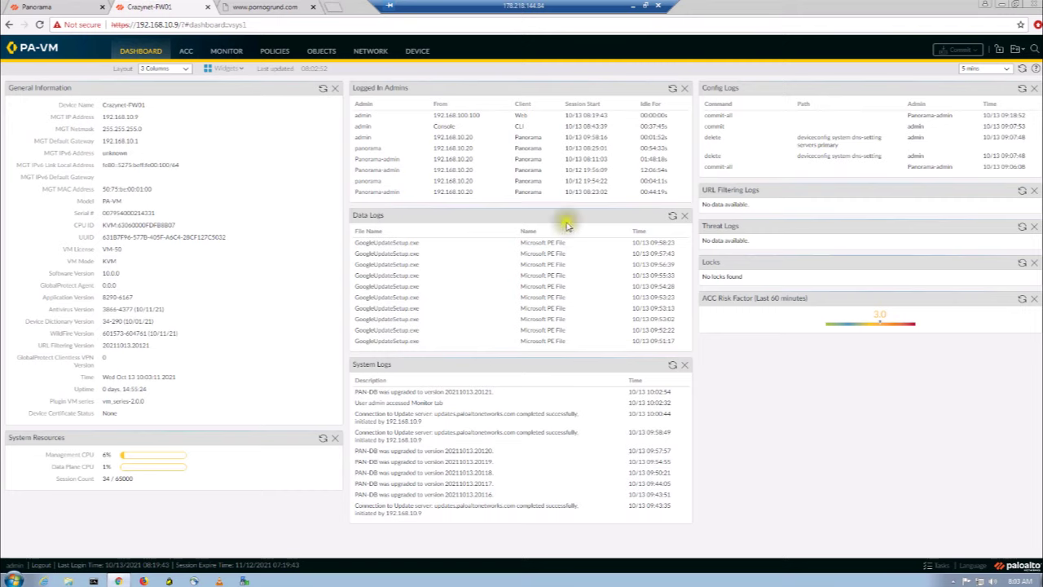
click(1022, 190)
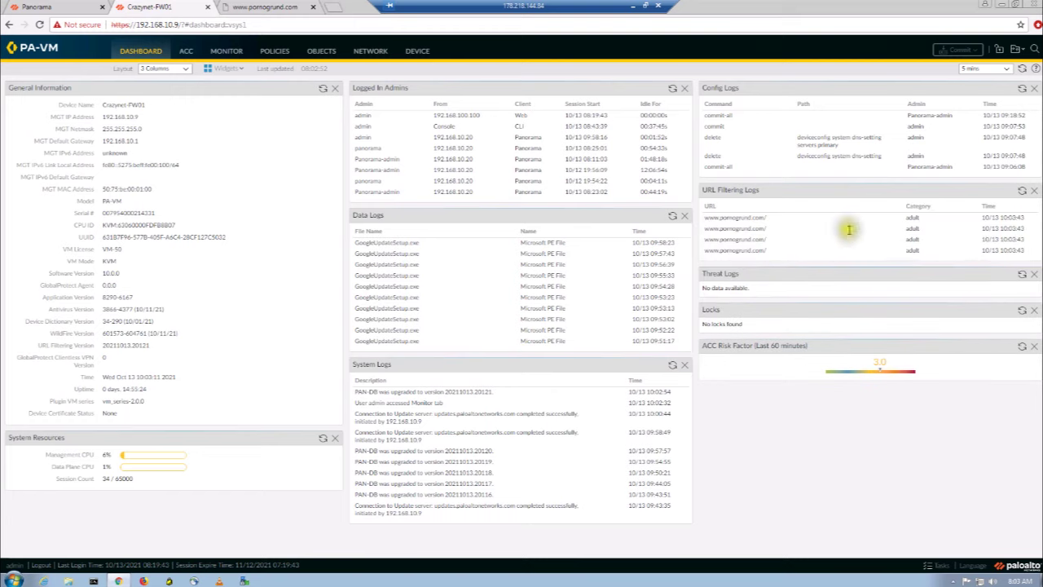
click(736, 216)
drag(766, 218, 699, 216)
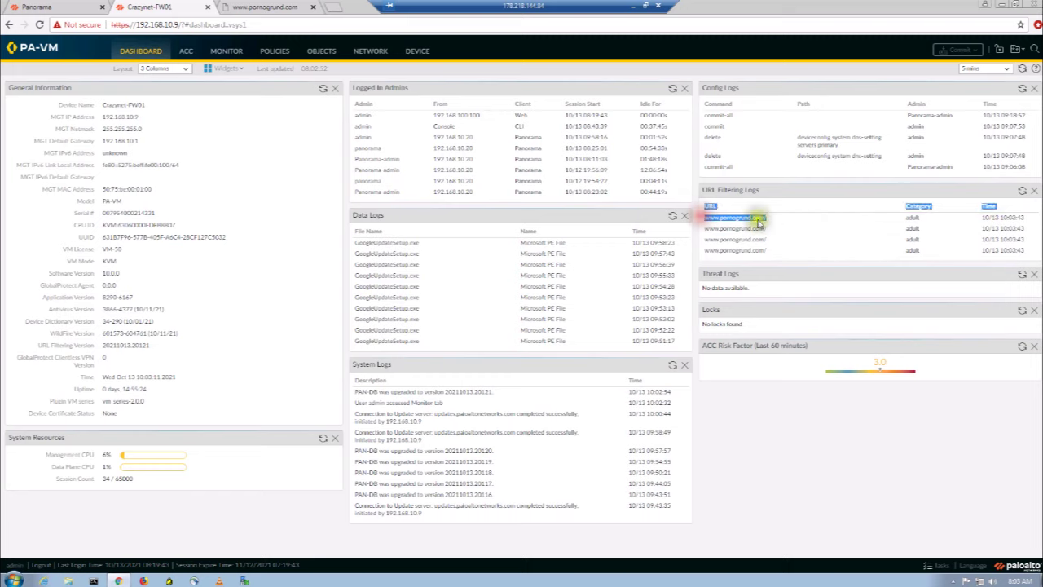
click(914, 218)
double_click(913, 217)
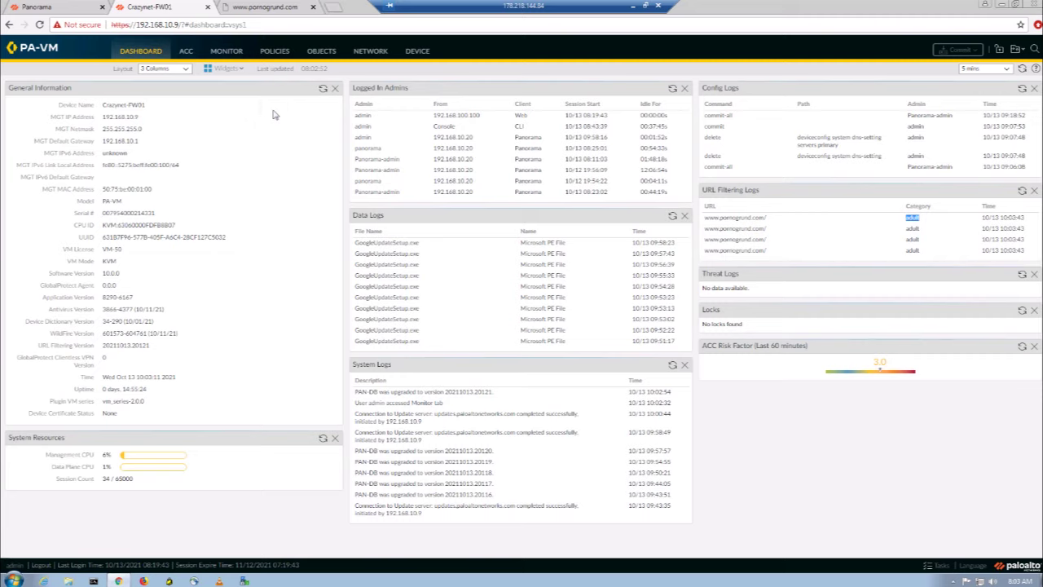
Step: Review the firewall's full URL filtering log, including source, destination and action, and close the test site's browser tab
click(228, 52)
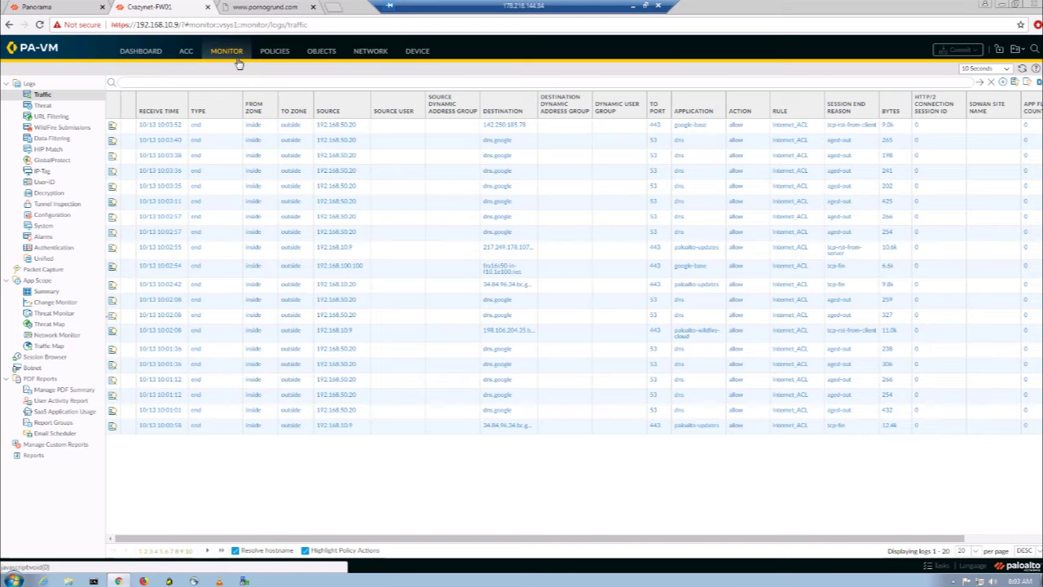
click(49, 117)
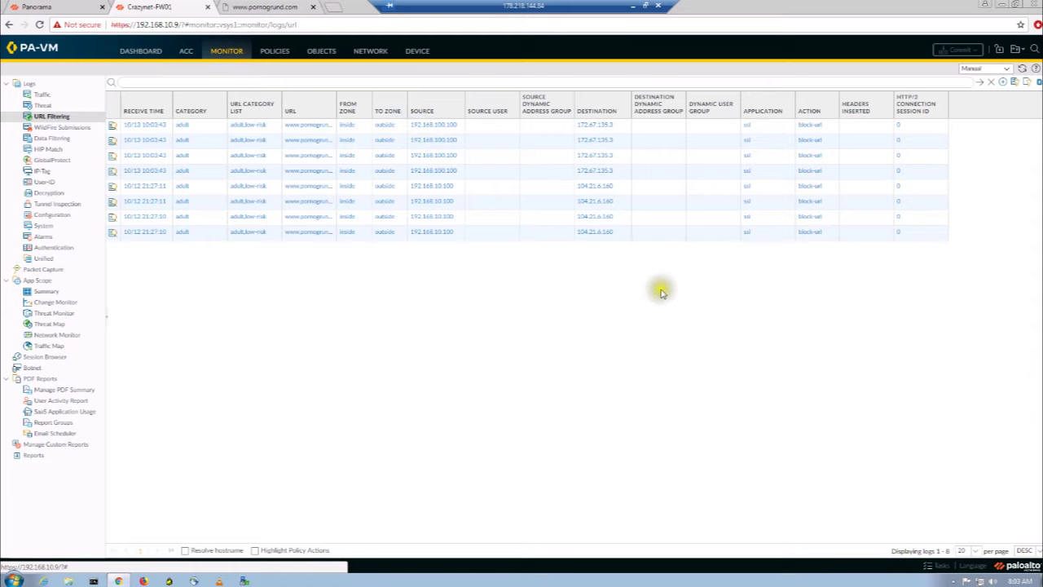
click(608, 128)
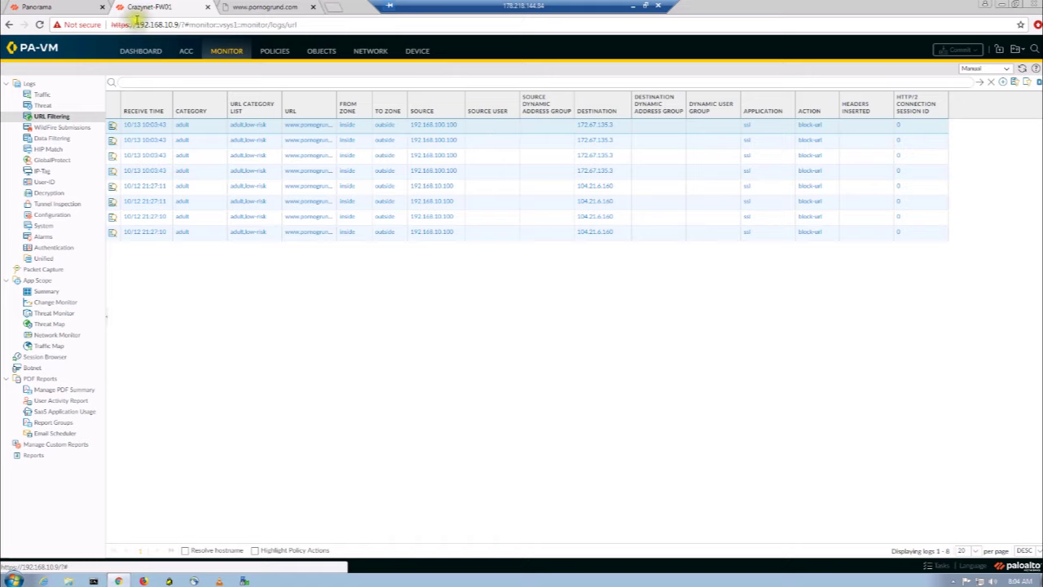
click(313, 7)
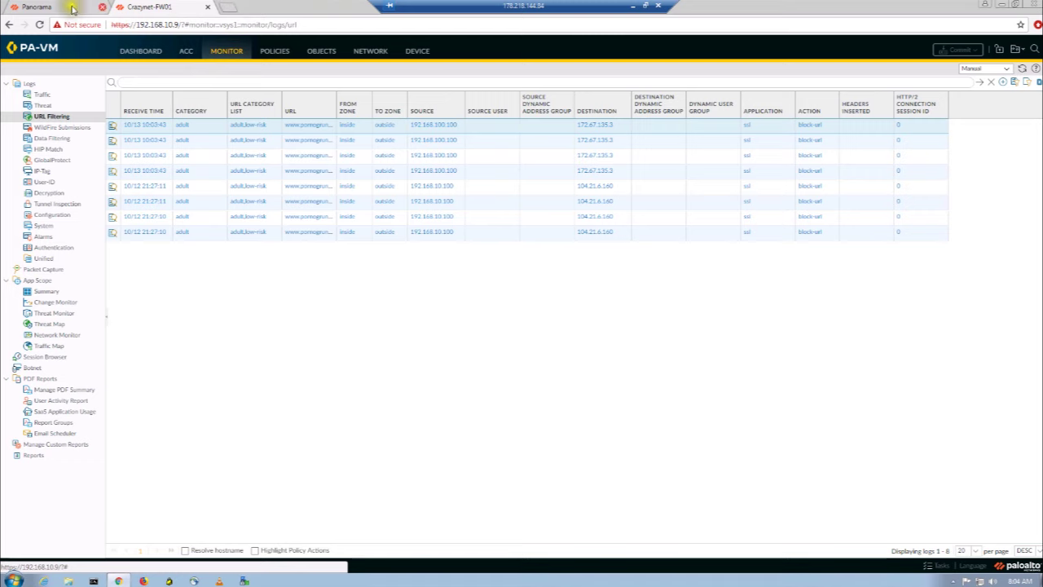
Step: Return to Panorama and look over the configured templates, starting with the Global template
click(84, 9)
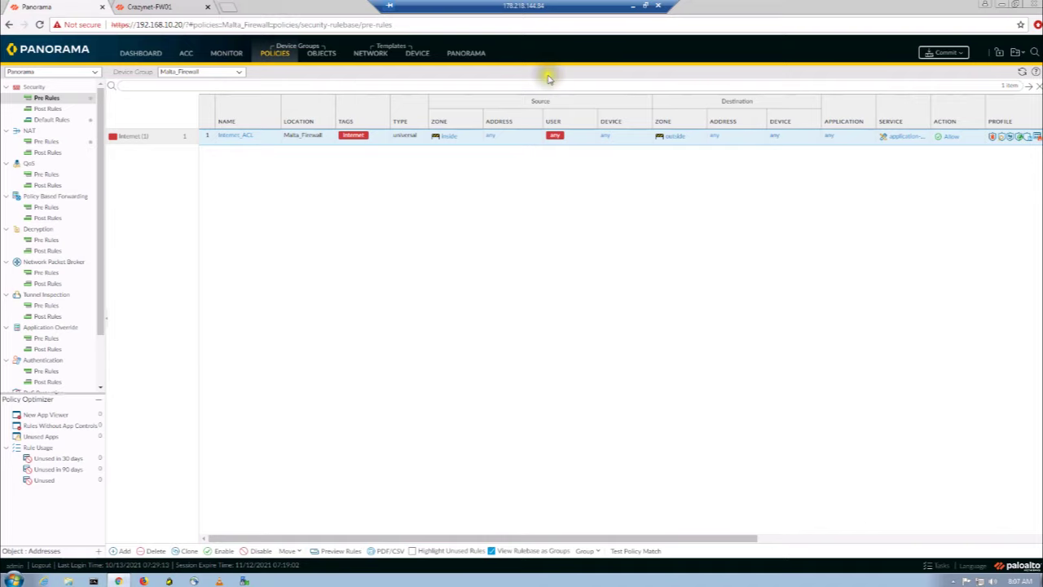
click(464, 57)
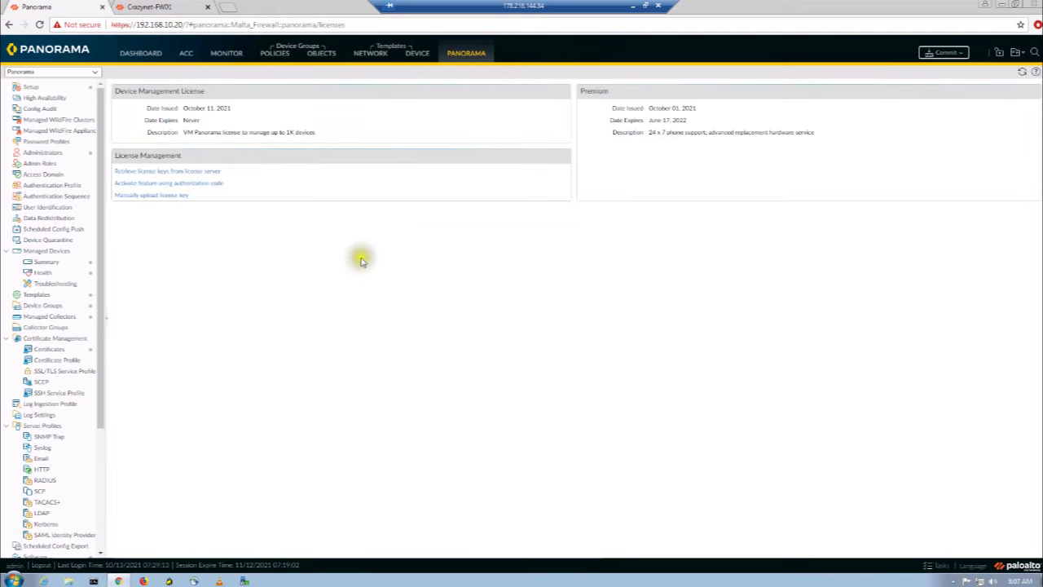
click(53, 299)
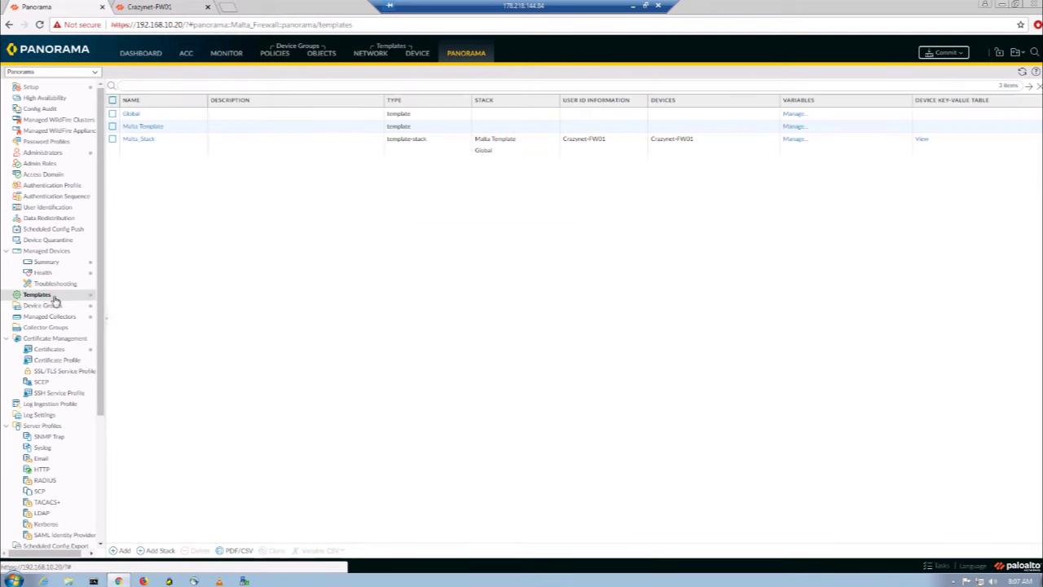
click(150, 114)
click(150, 114)
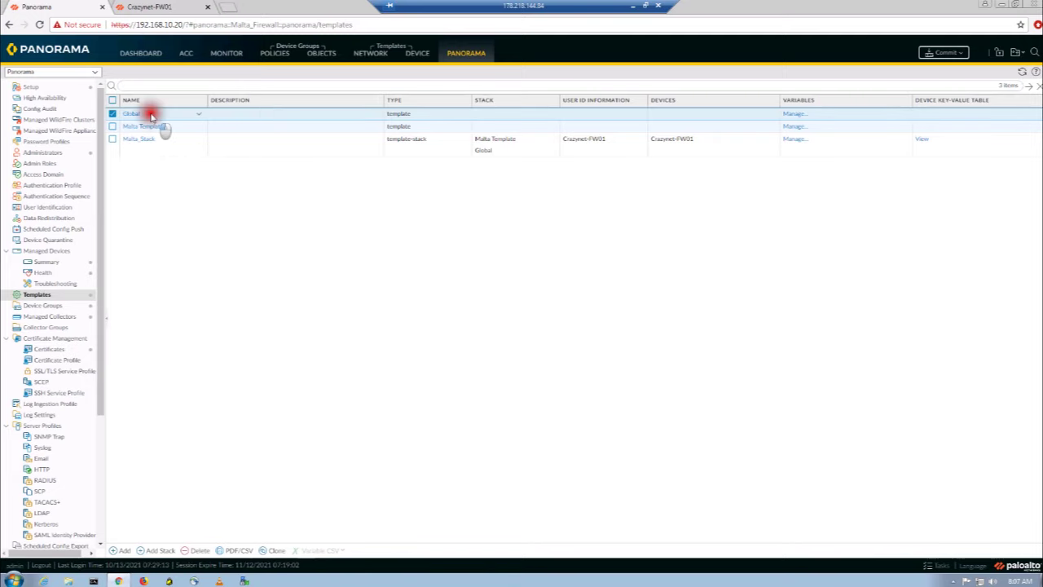
click(113, 114)
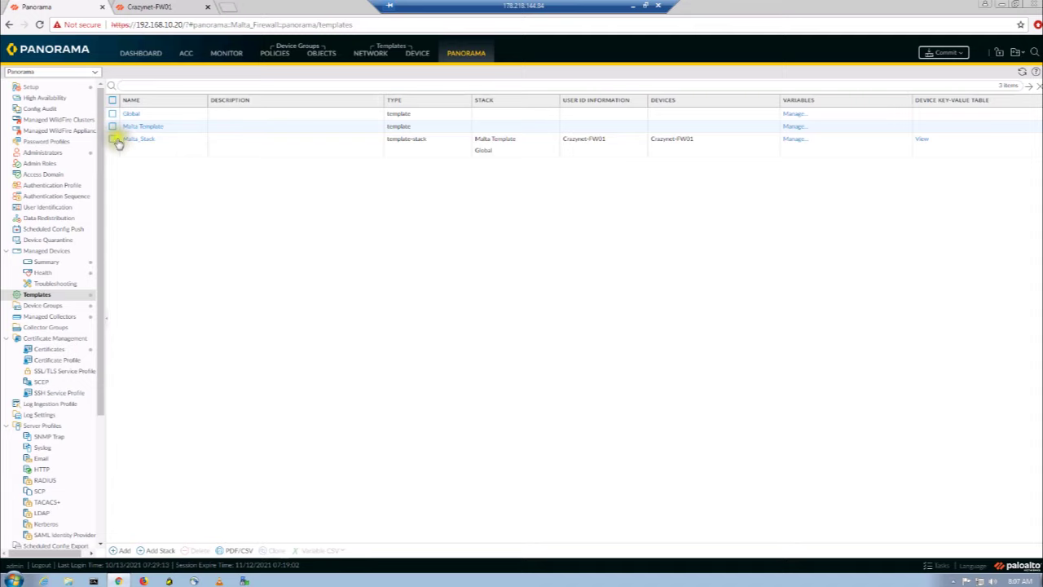
Step: Inspect the device and templates assigned to the Malta_Stack template stack without changing it, and point out the Malta Template
click(113, 139)
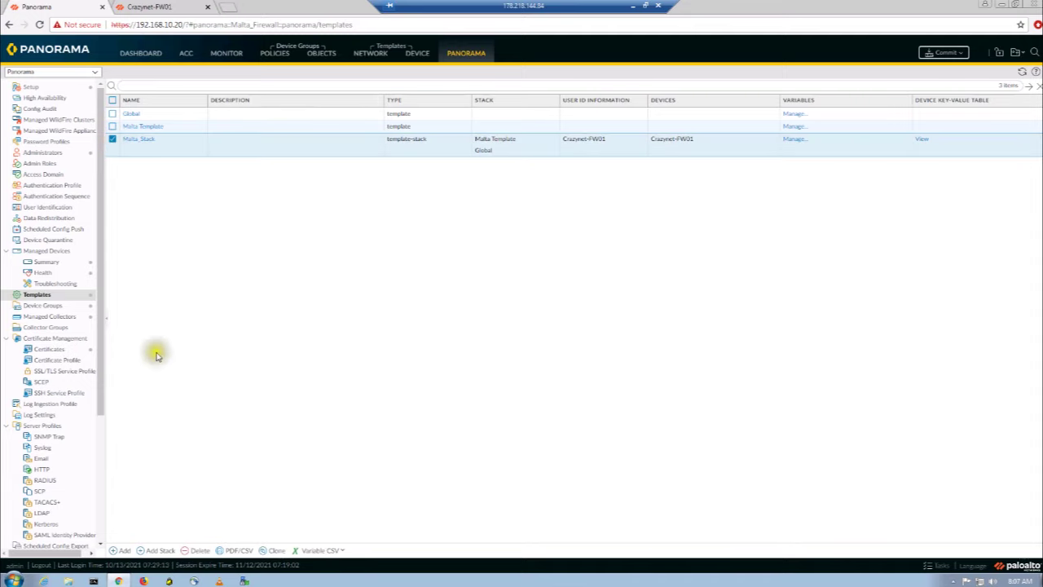
click(140, 140)
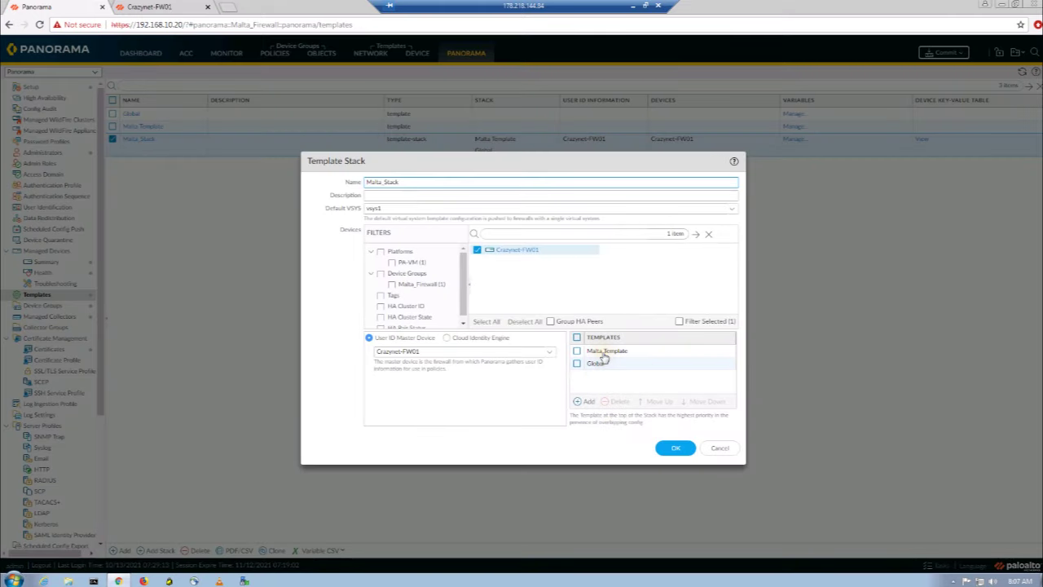
click(717, 447)
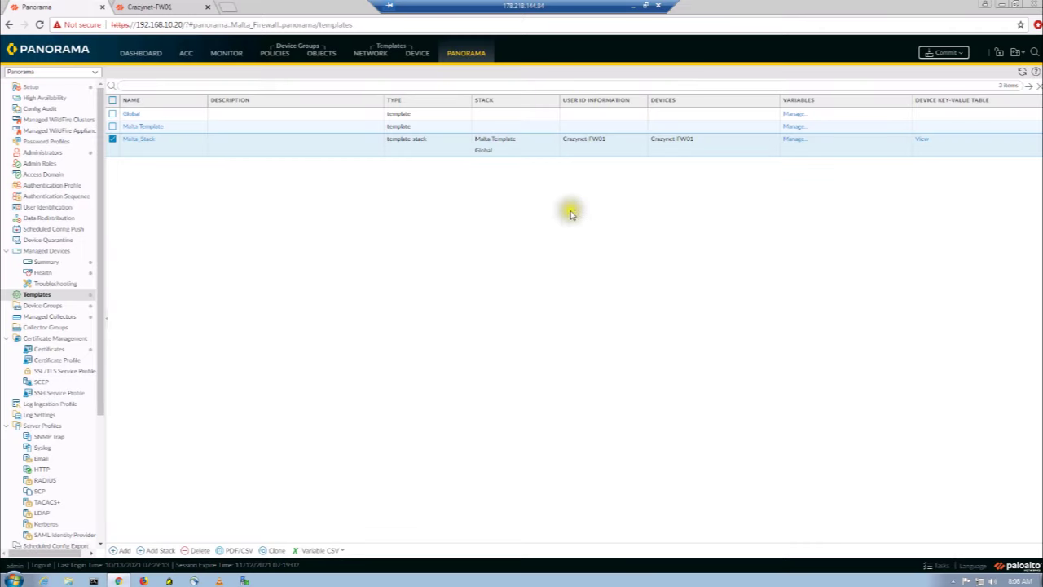
click(112, 140)
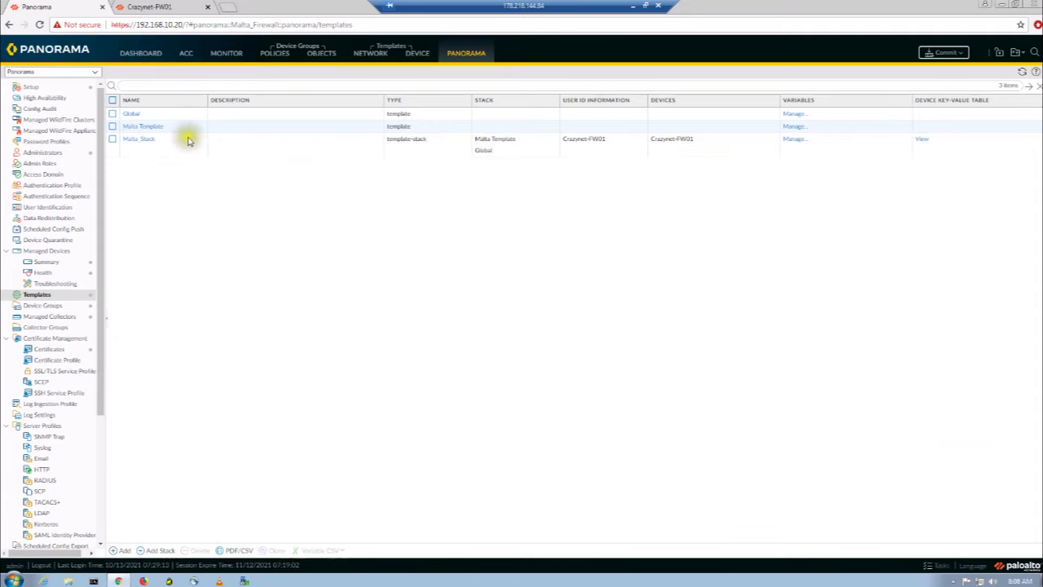
click(220, 128)
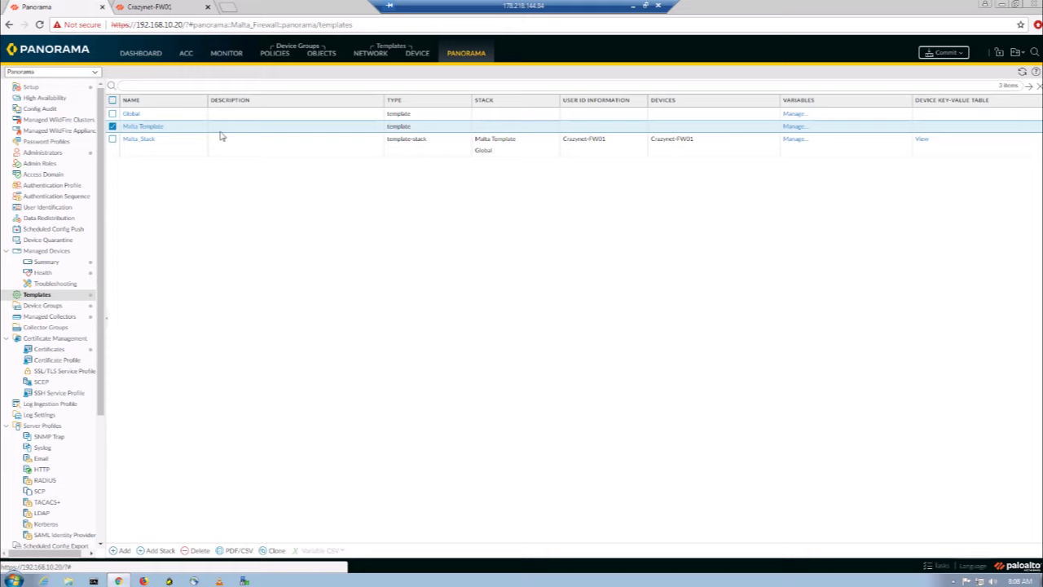
click(112, 126)
Step: Display the security pre-rules of the Office Firewalls device group
click(285, 62)
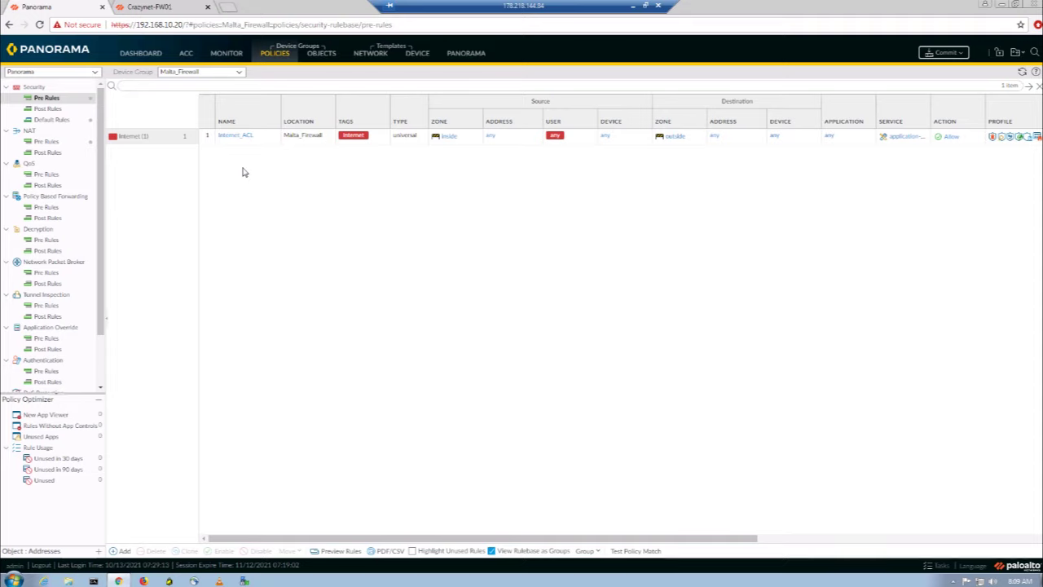
click(240, 74)
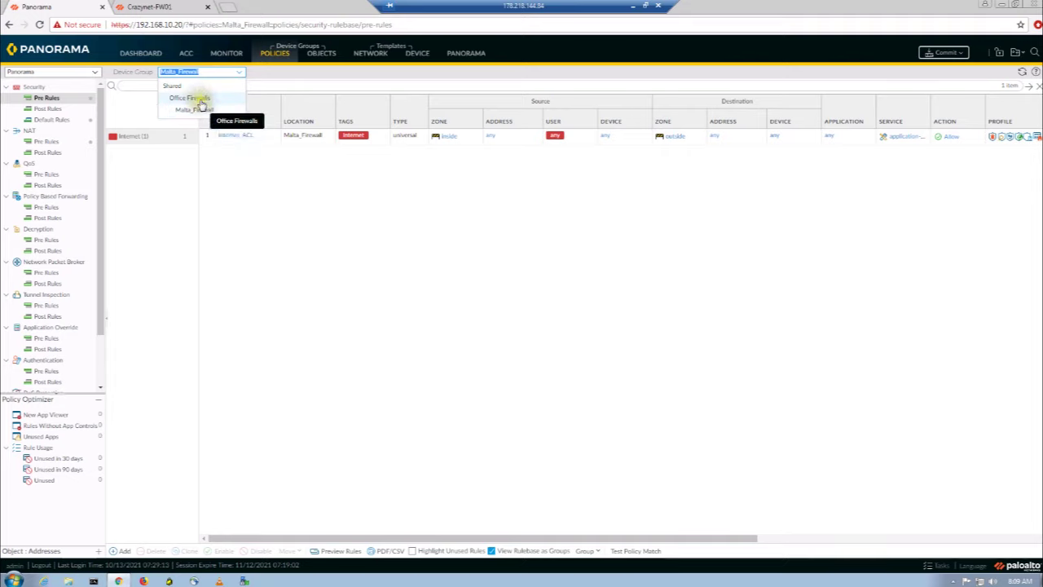
click(201, 100)
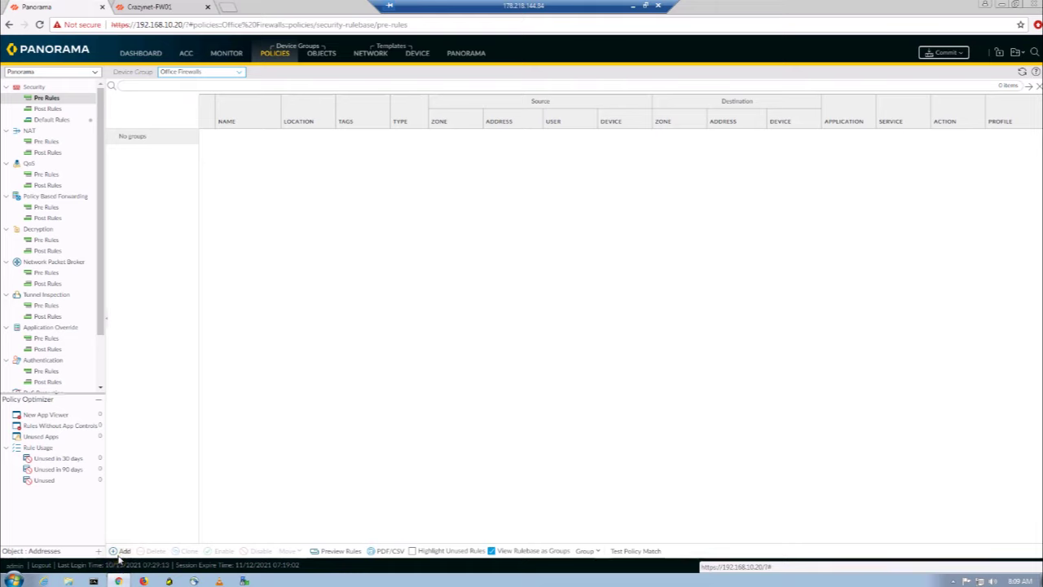
Step: Create a tag object named Global Policy with the colour Lime in the Office Firewalls device group
click(323, 57)
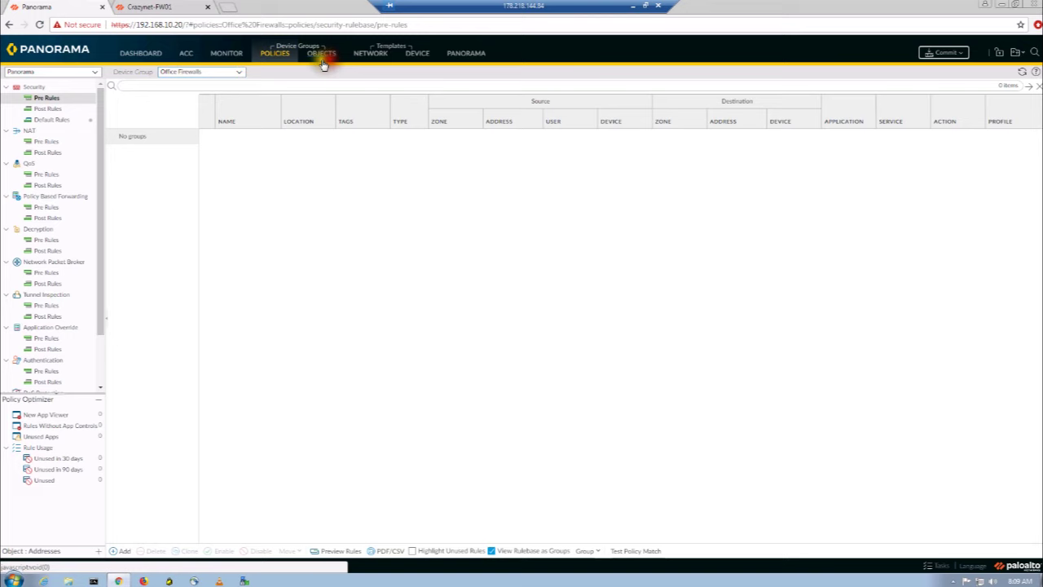
click(43, 187)
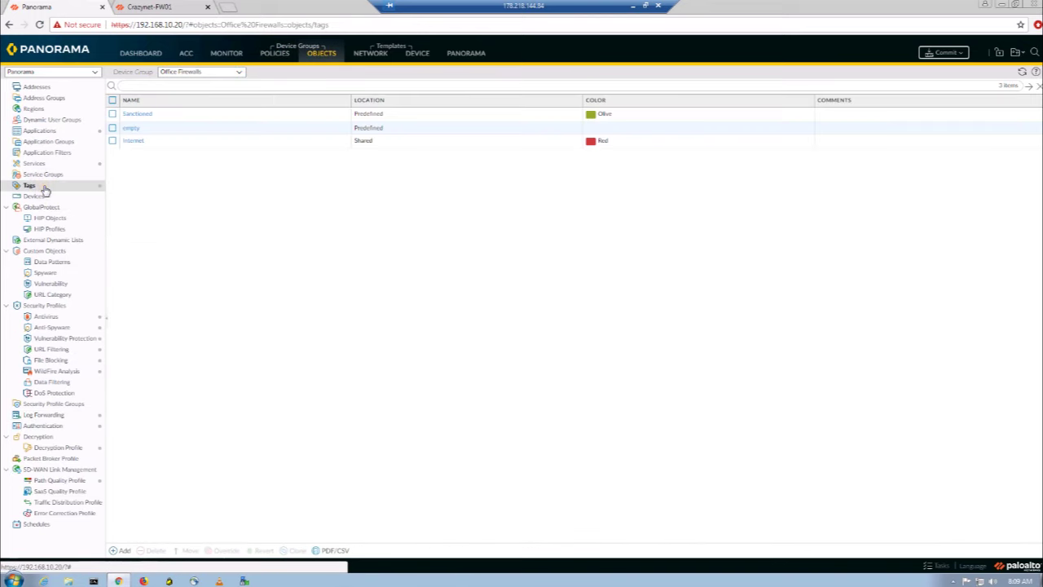
click(120, 550)
click(495, 272)
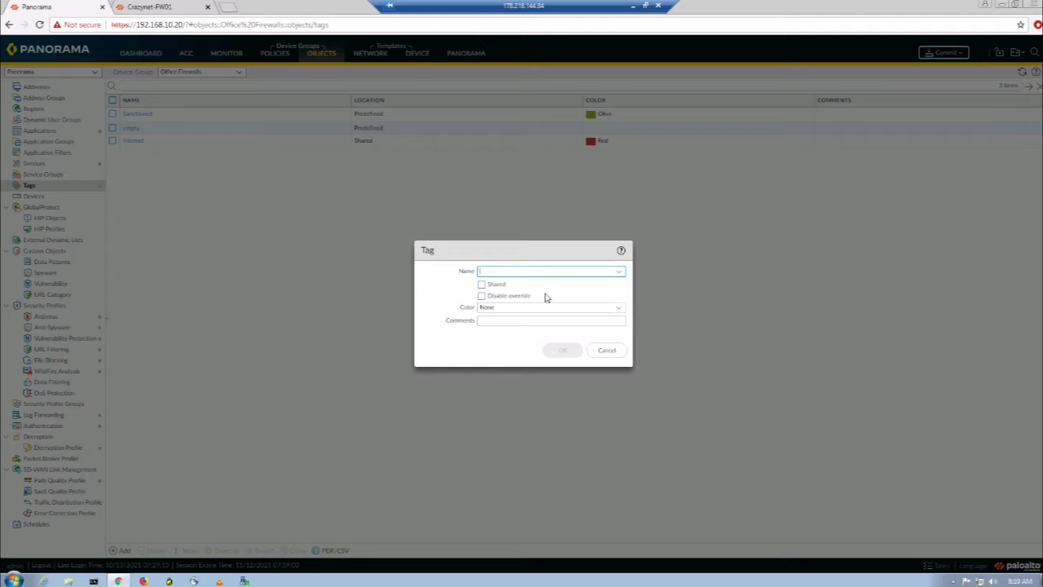
text(Global Policy)
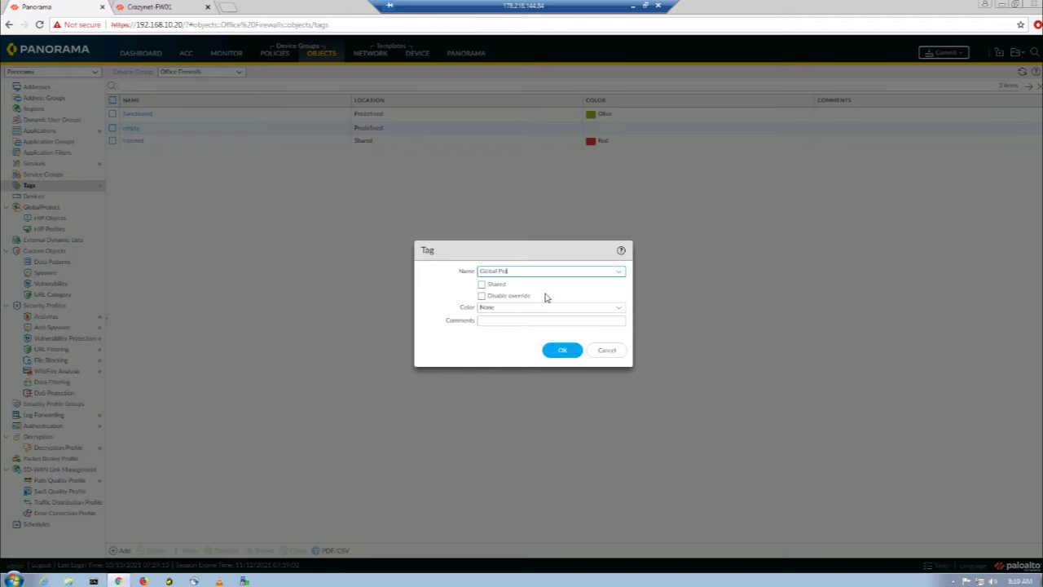
click(619, 307)
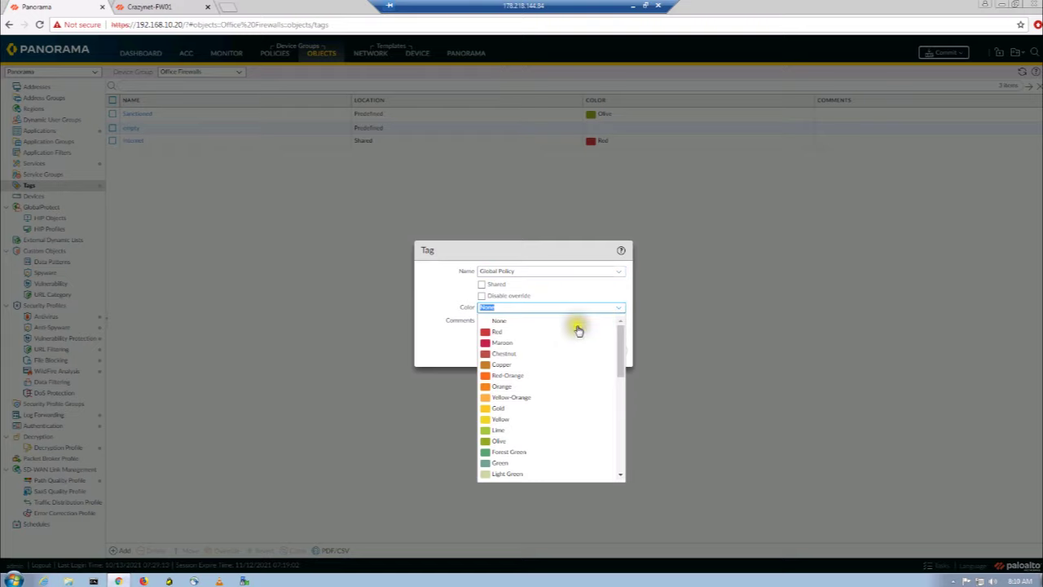
click(531, 428)
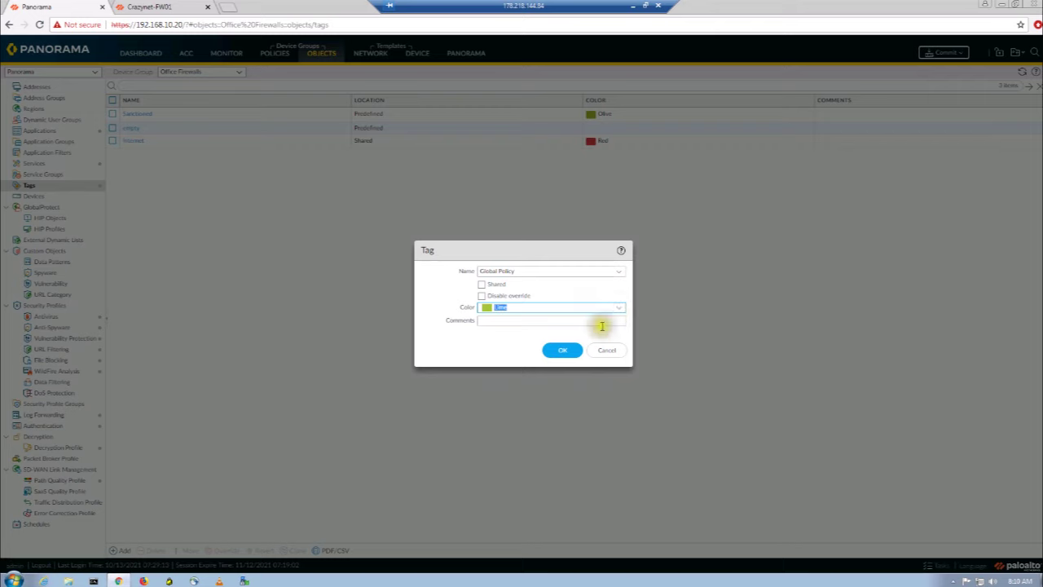
click(562, 351)
click(121, 551)
click(497, 273)
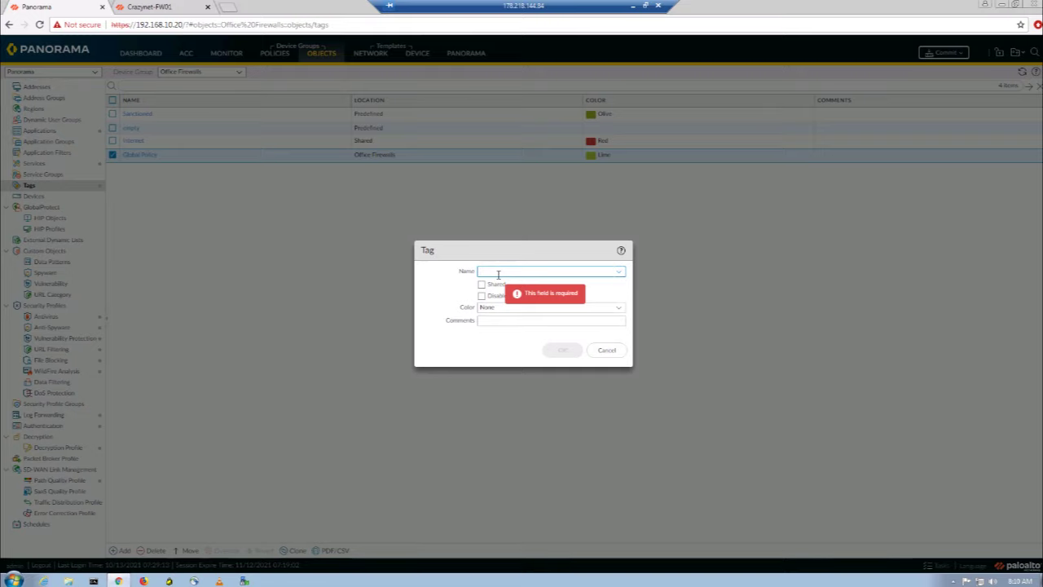
text(VPN policy)
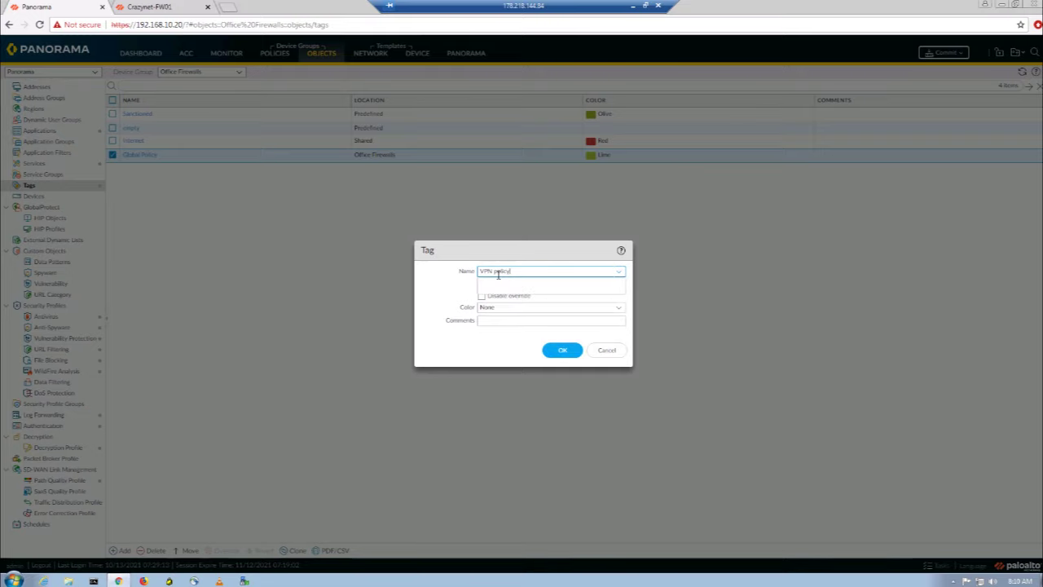
click(460, 295)
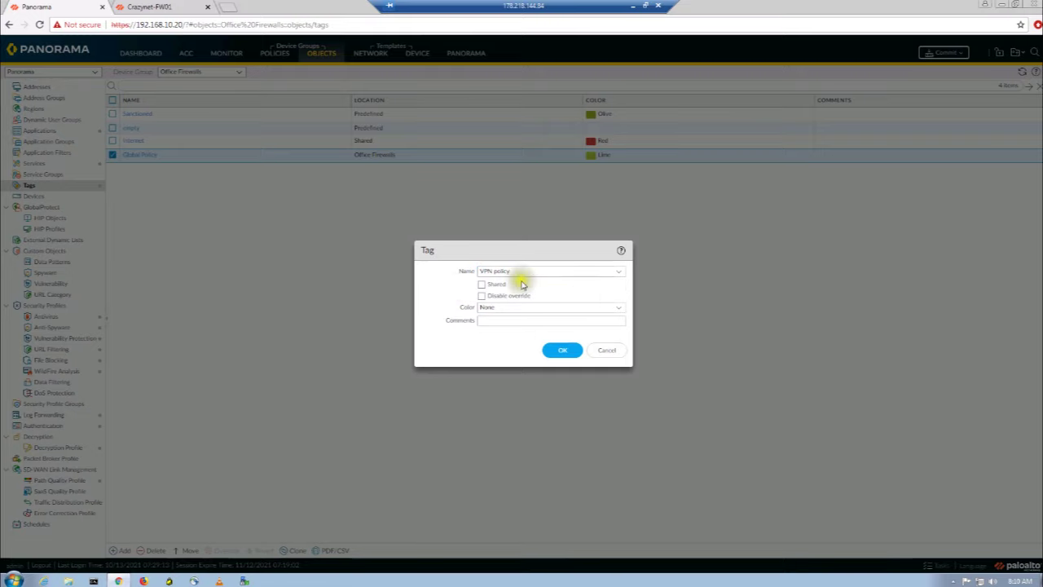
drag(519, 272, 440, 270)
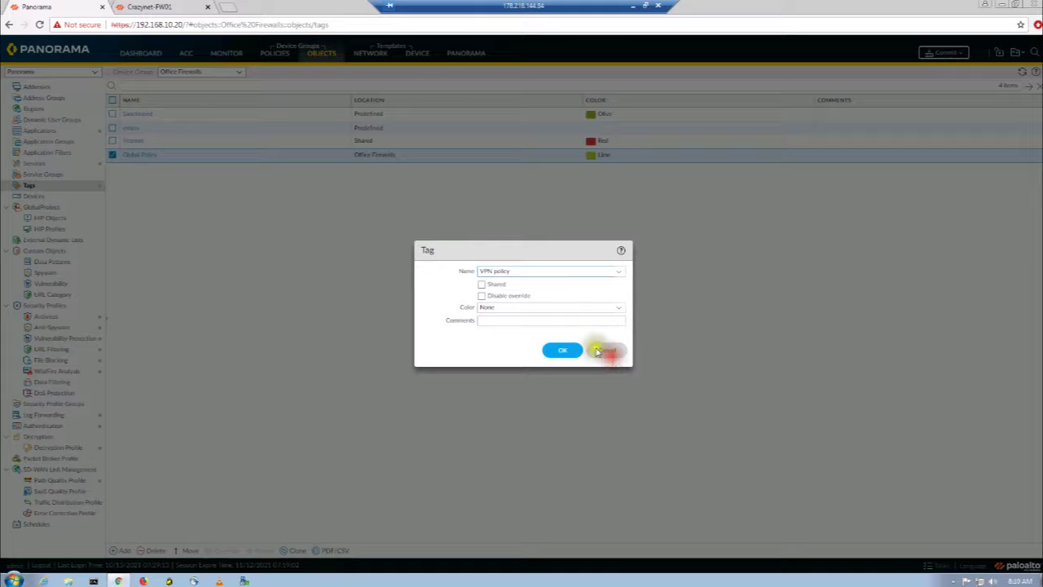
click(604, 352)
Step: Check the Global Policy tag's sharing settings without changing them and delete this tag from the Office Firewalls device group
click(144, 155)
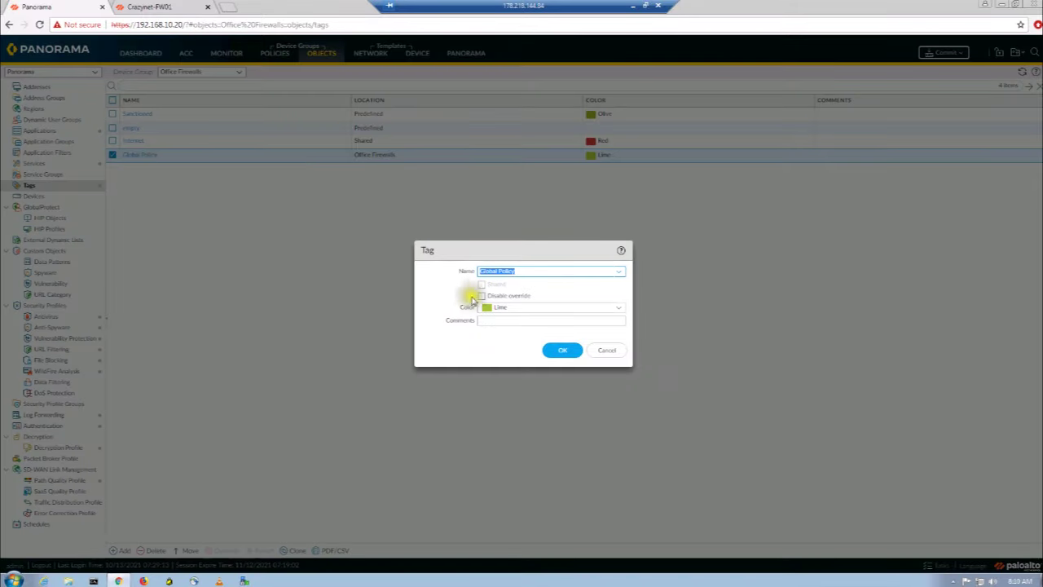
click(606, 355)
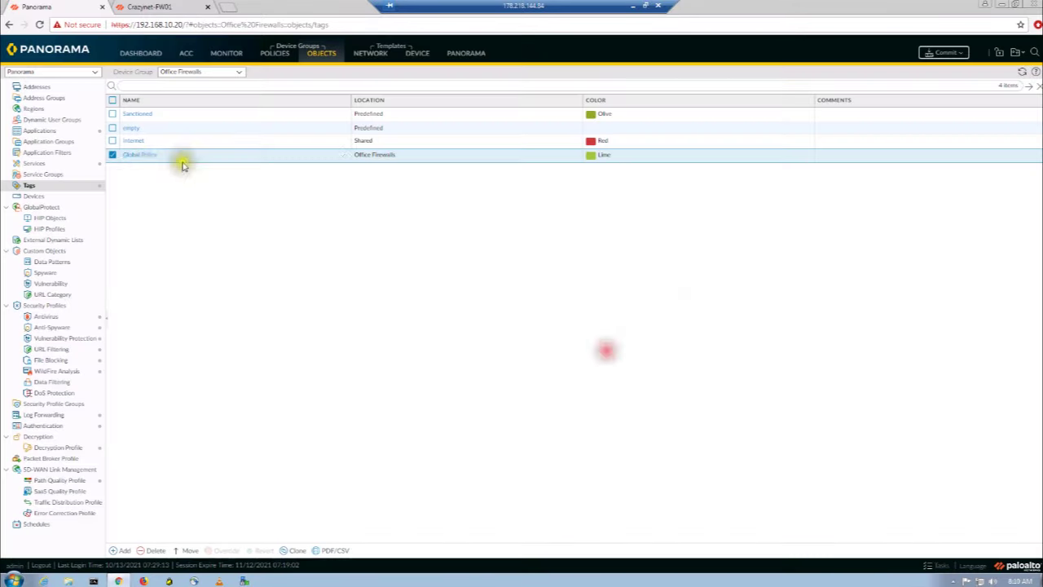
click(144, 553)
click(496, 327)
Step: Create a shared tag named Global Policy with the colour Forest Green
click(122, 551)
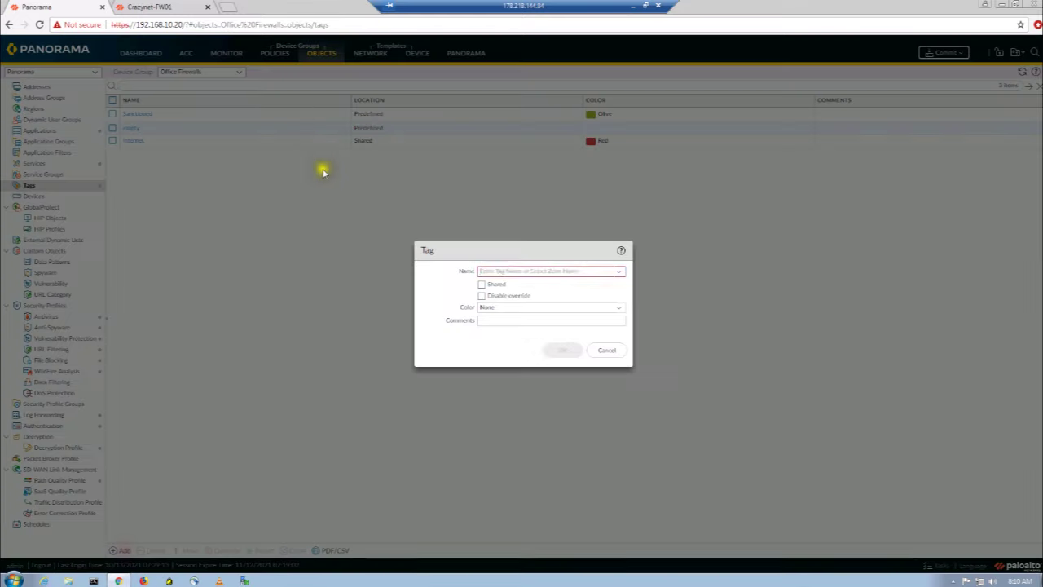
click(493, 270)
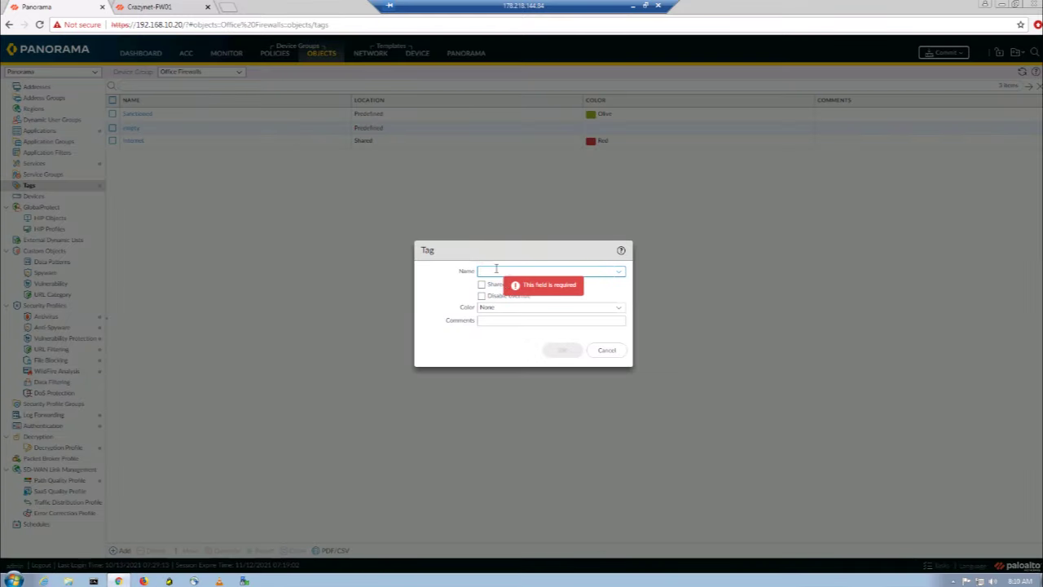
text(Global Policy)
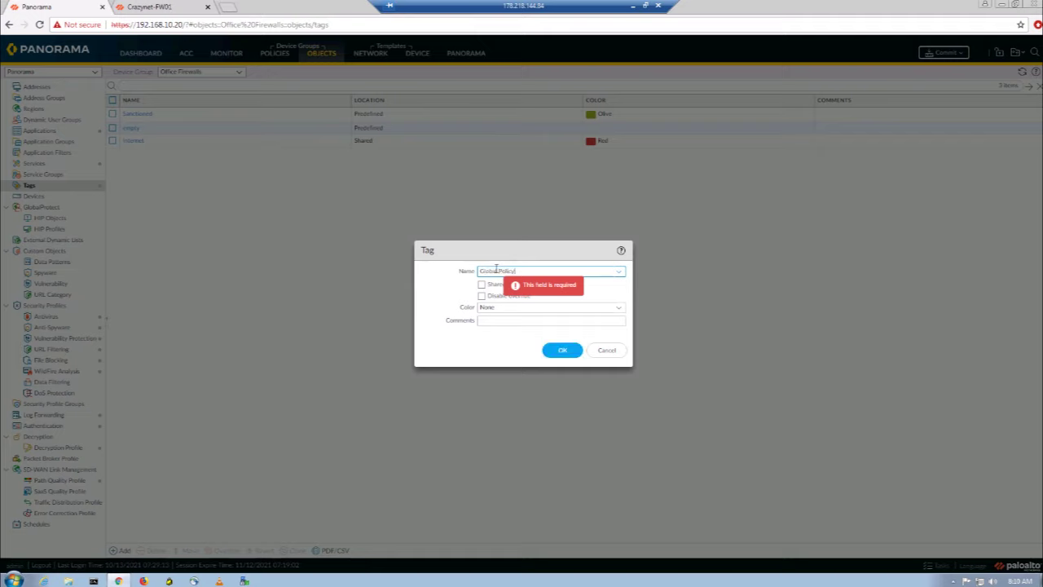
click(481, 283)
click(621, 296)
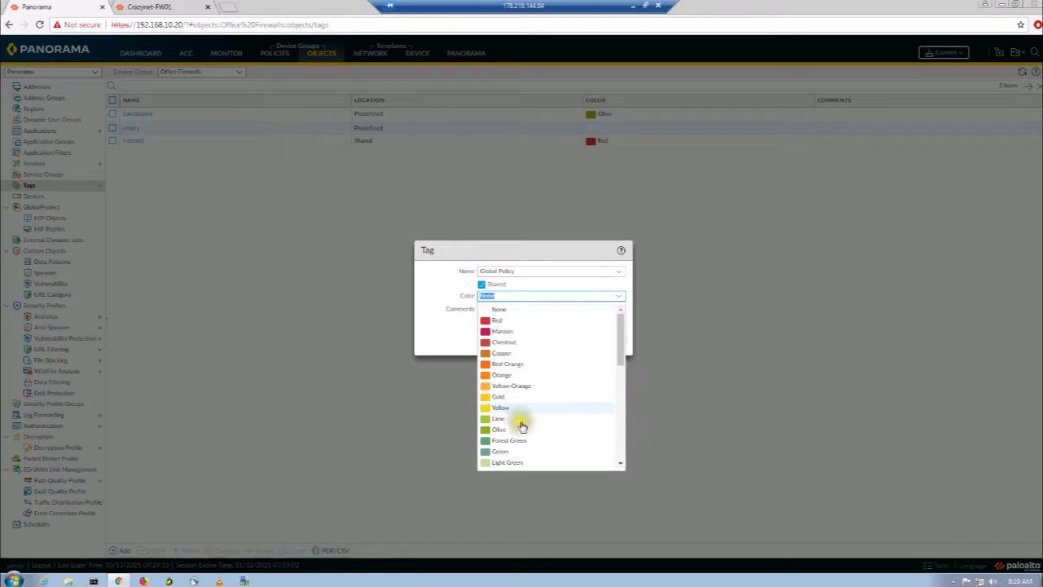
click(524, 440)
click(496, 334)
click(570, 340)
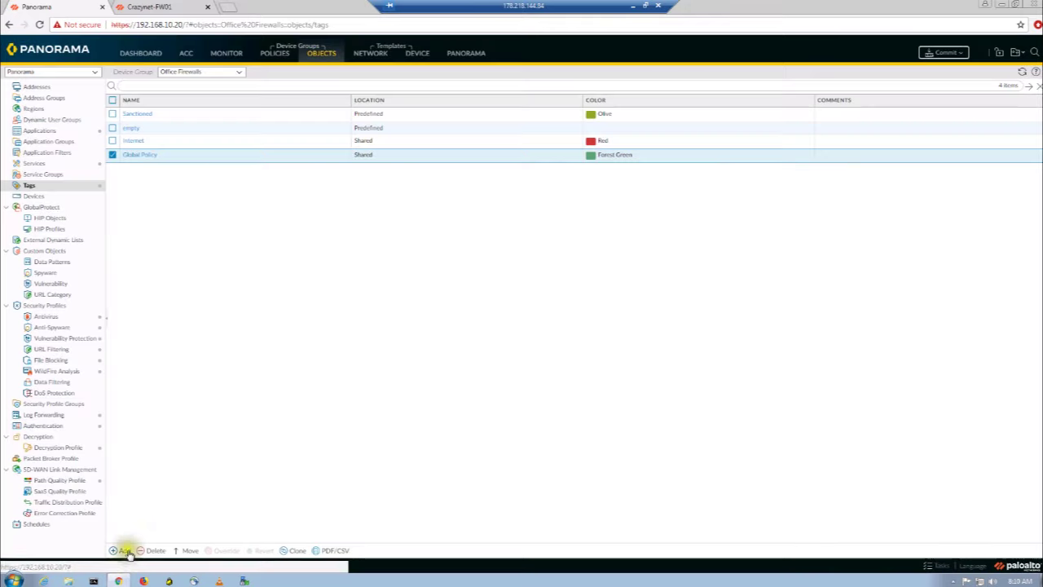
Step: Create a shared tag named VPN policy with the colour Purple
click(122, 550)
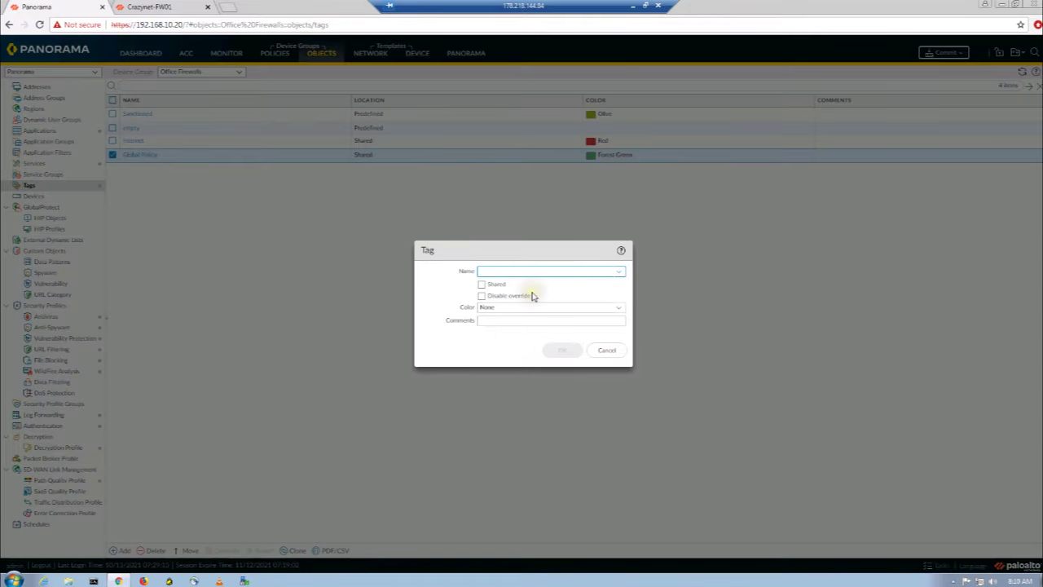
text(VPN policy)
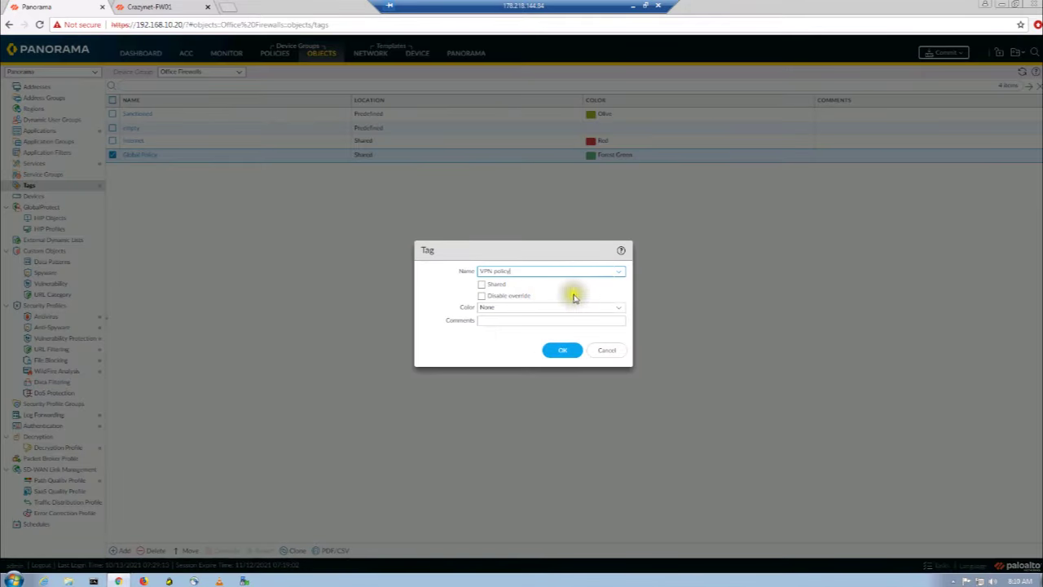
click(483, 286)
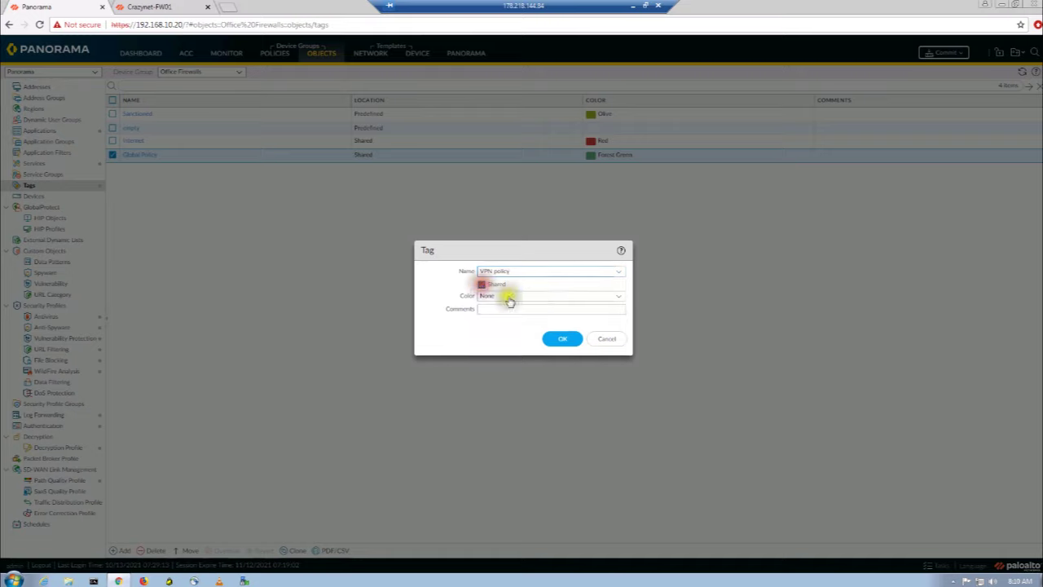
click(618, 300)
scroll(565, 454, down, 5)
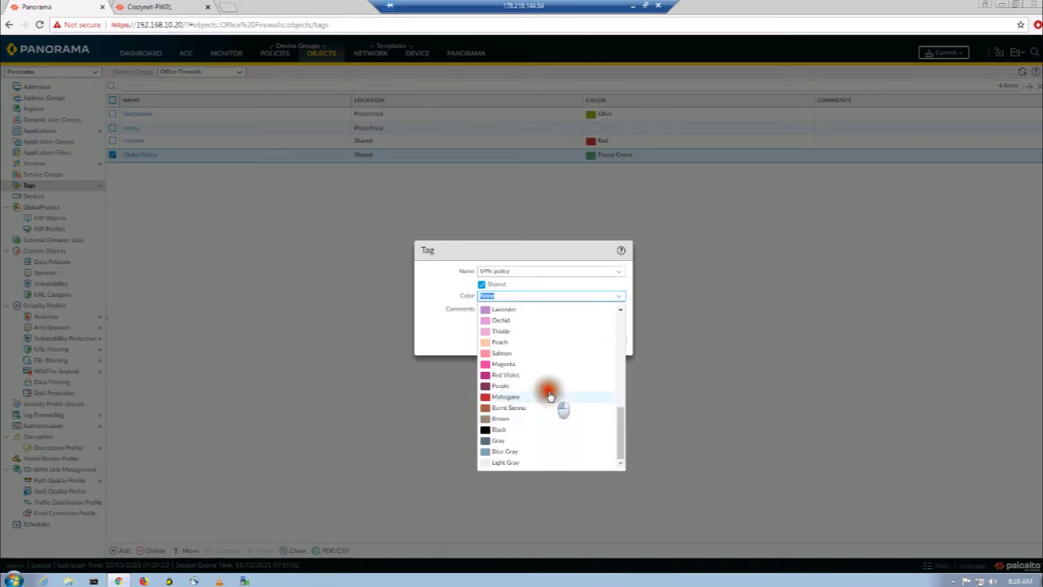
click(549, 386)
click(562, 340)
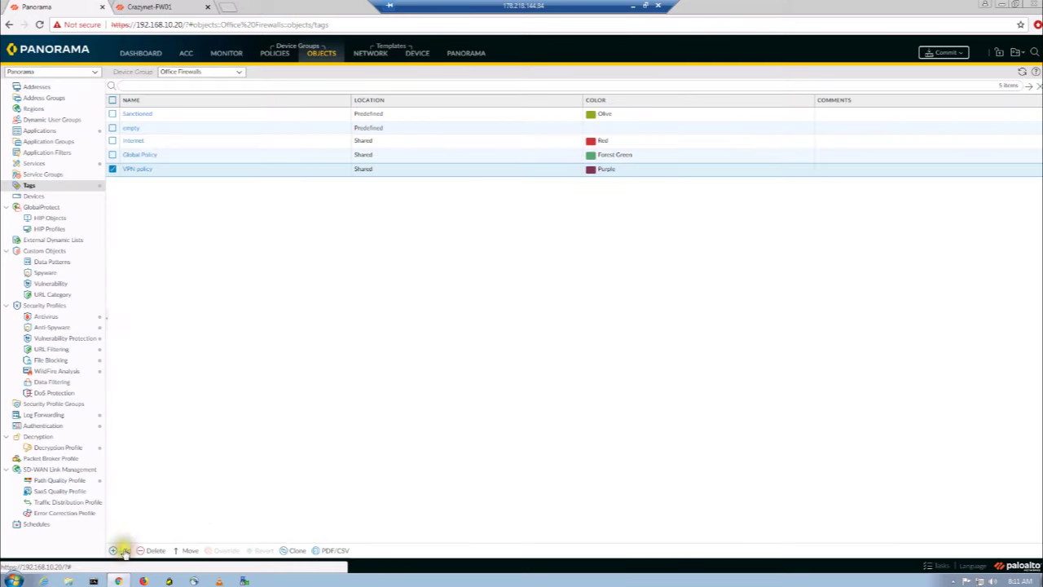
Step: Create a shared tag named DC Policy with the colour Yellow-Orange
click(120, 550)
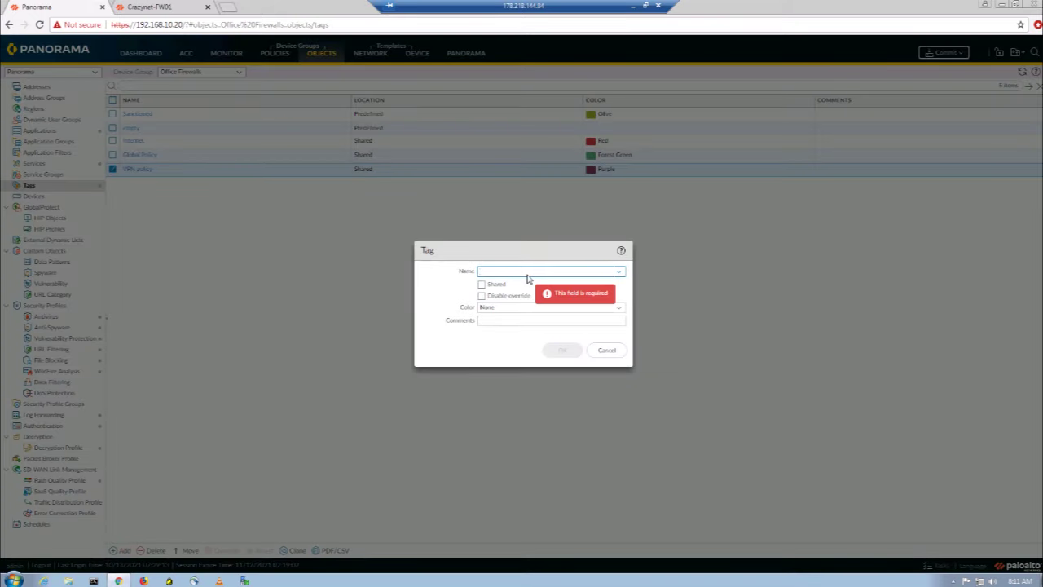
text(DC Policy)
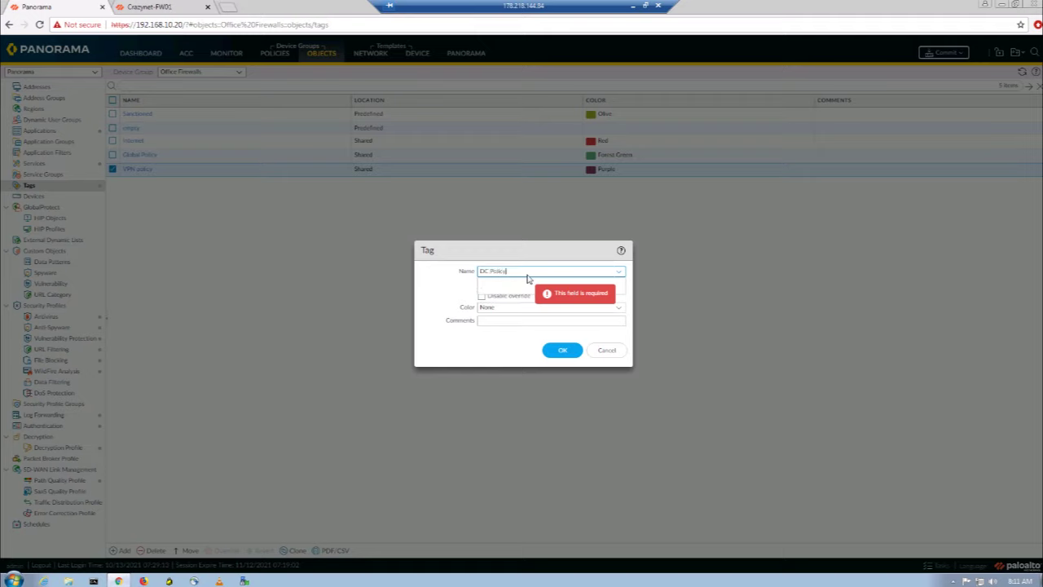
click(483, 322)
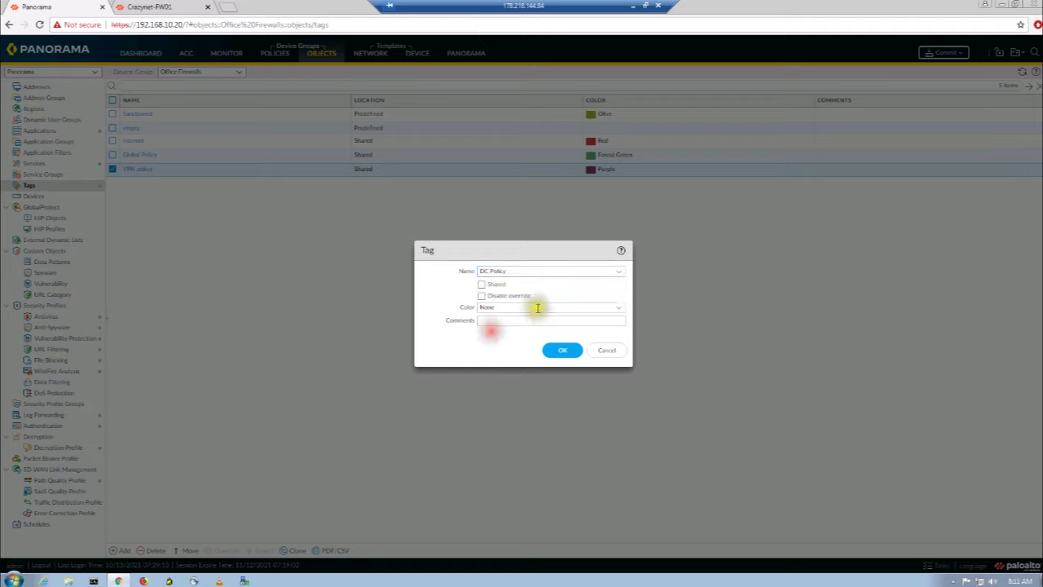
click(480, 283)
click(620, 295)
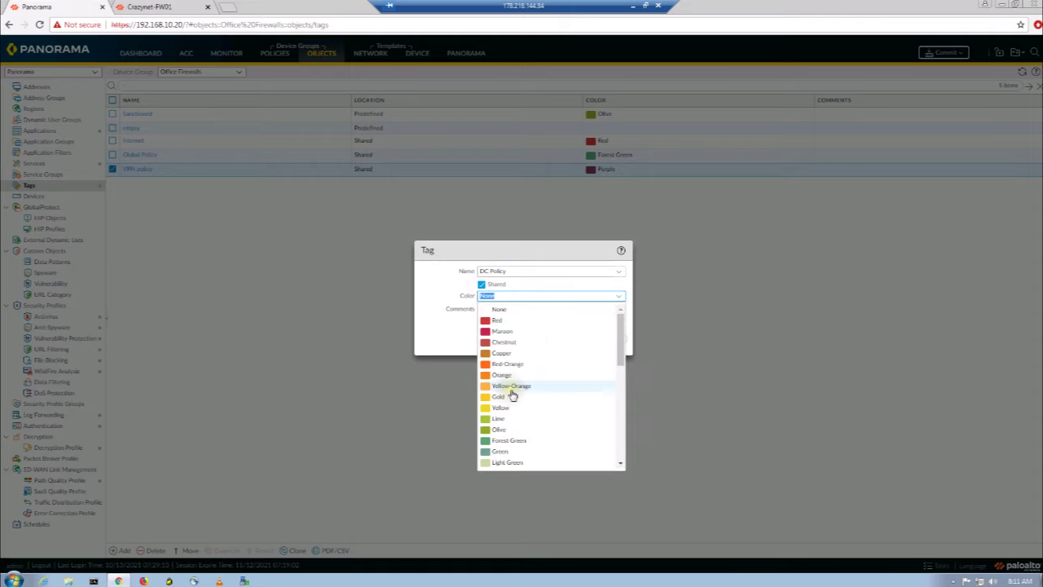
click(510, 390)
click(562, 338)
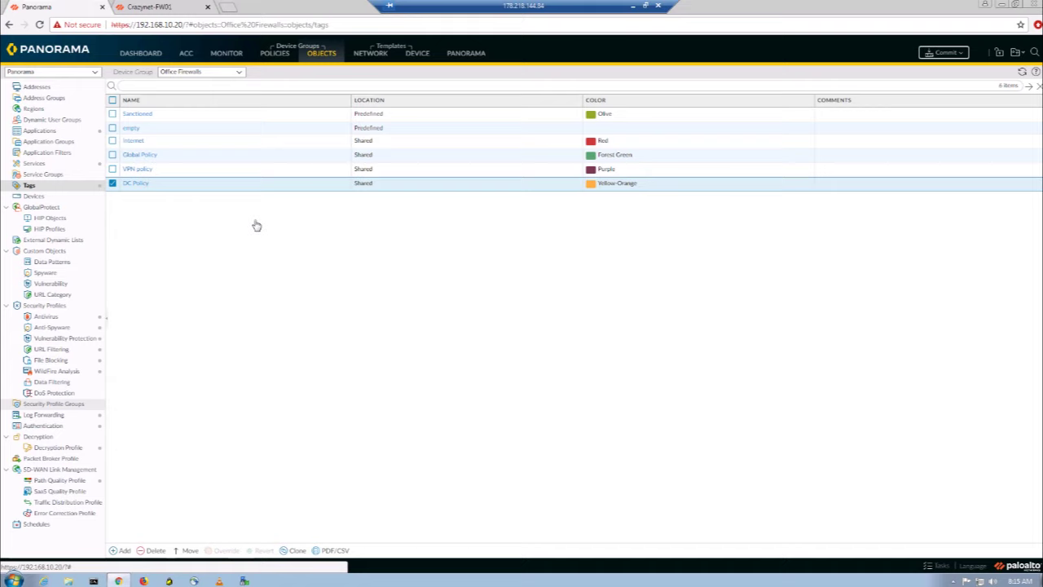
click(256, 223)
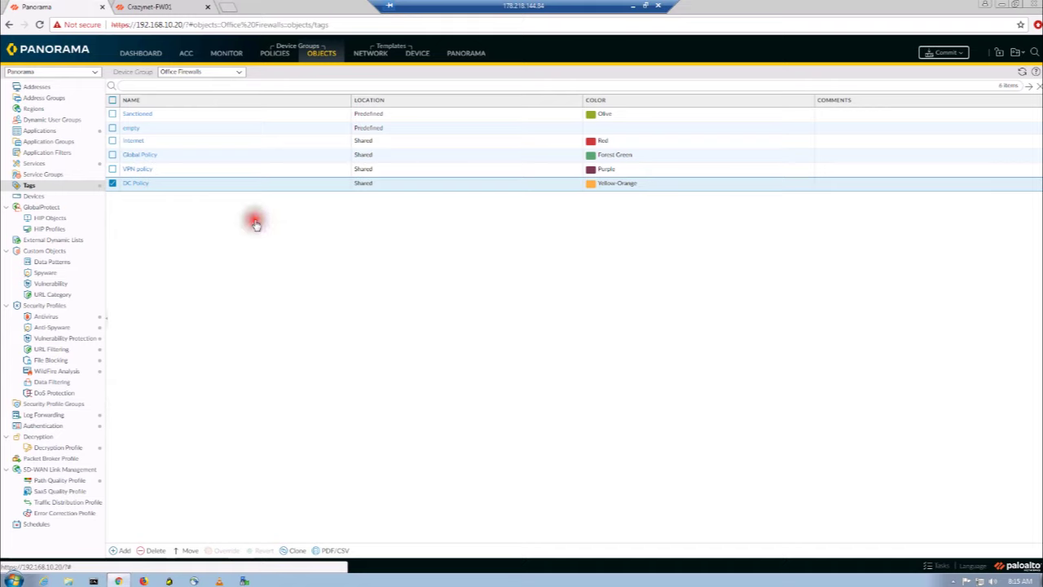
Step: Start a new security pre-rule named Crazynet-DC in the Office Firewalls device group
click(276, 55)
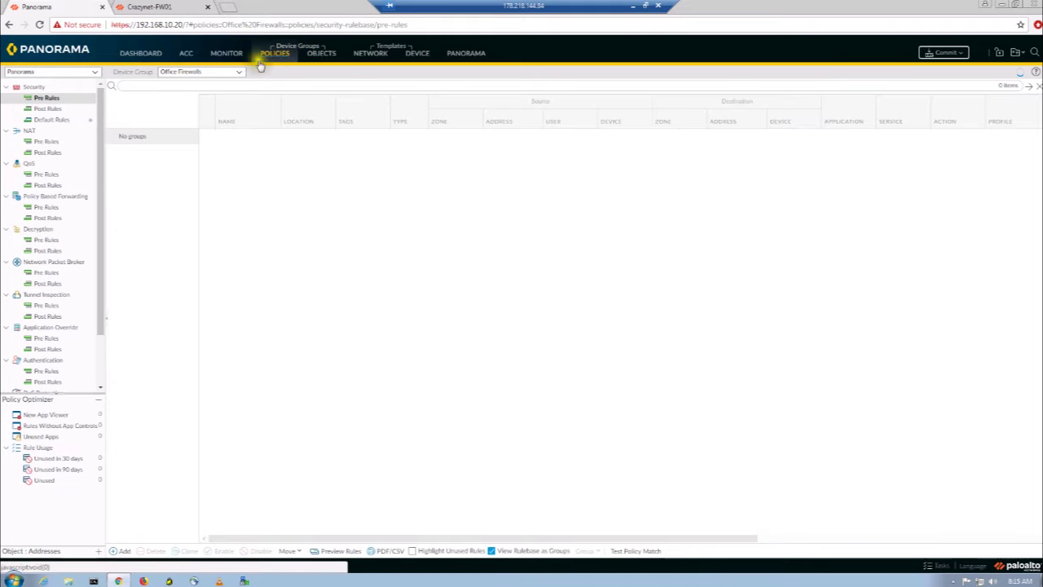
click(119, 551)
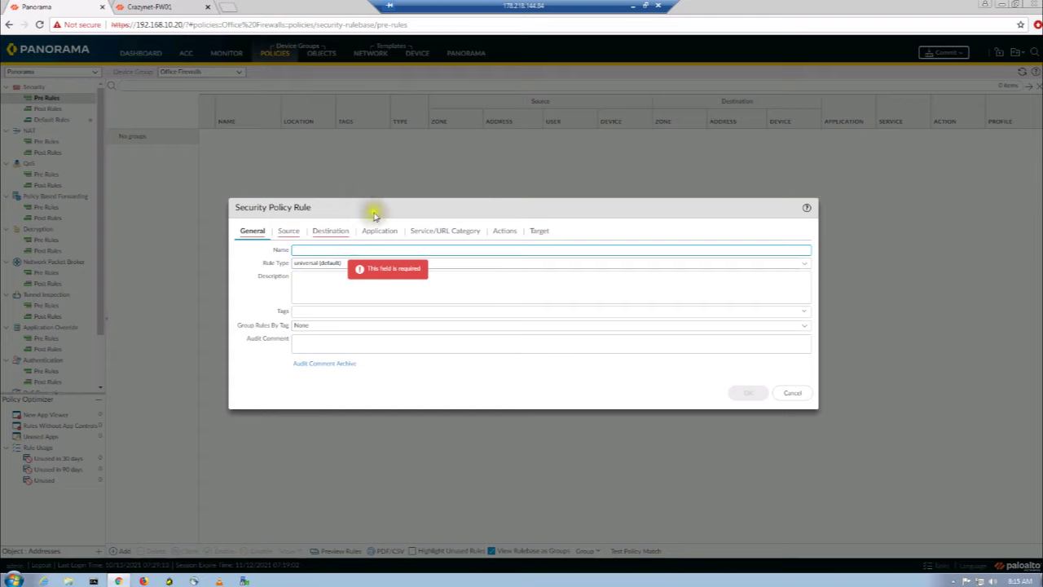
drag(385, 210, 355, 170)
click(338, 206)
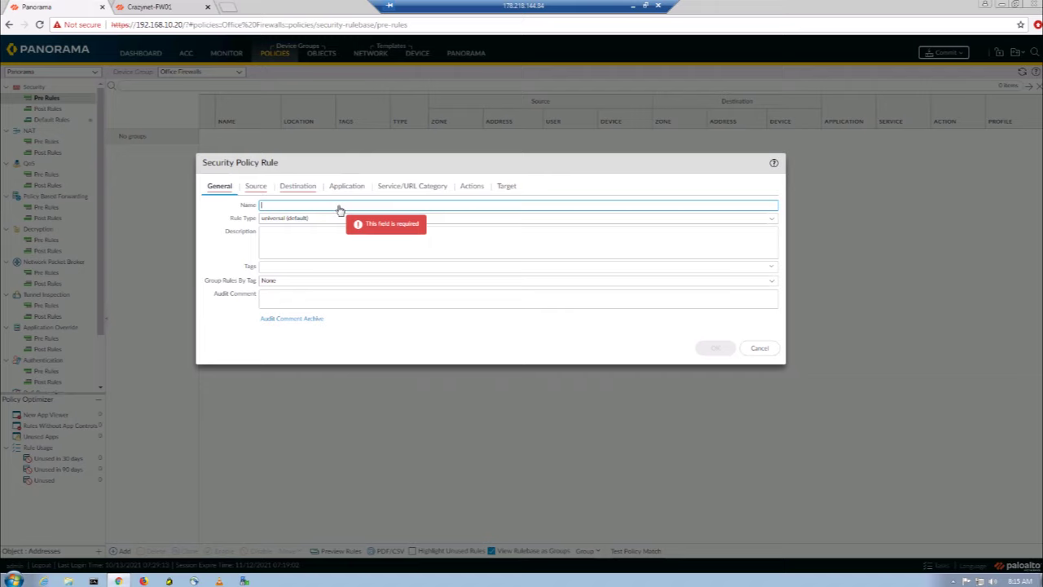
text(Crazynet-DC)
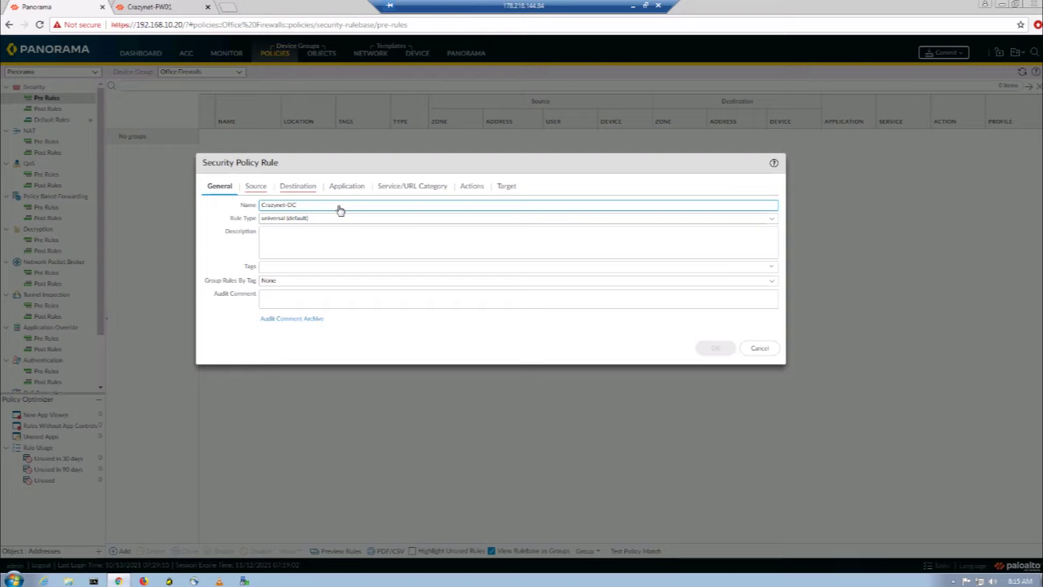
Step: Assign the Global Policy tag to the Crazynet-DC rule and choose a tag for grouping the rules
click(279, 266)
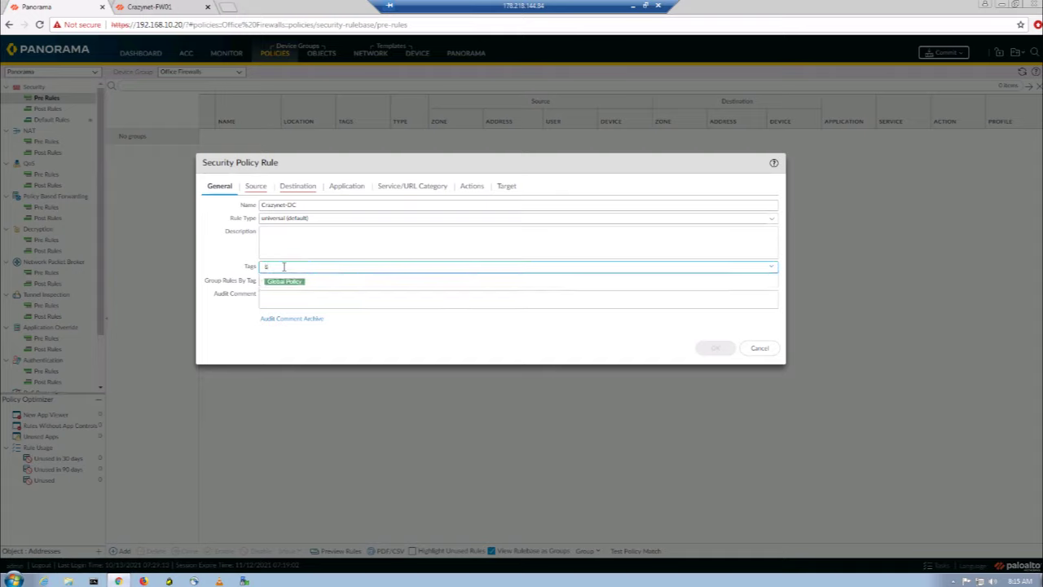
click(293, 281)
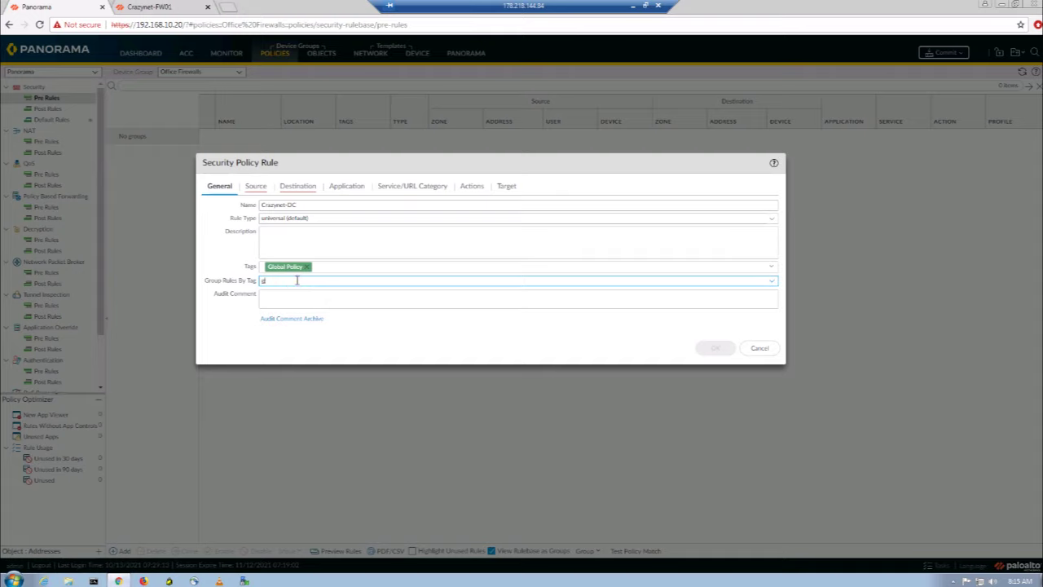
click(298, 293)
click(308, 249)
Step: Set the rule's source zone to Any and add 192.168.50.20 as its source address
click(255, 185)
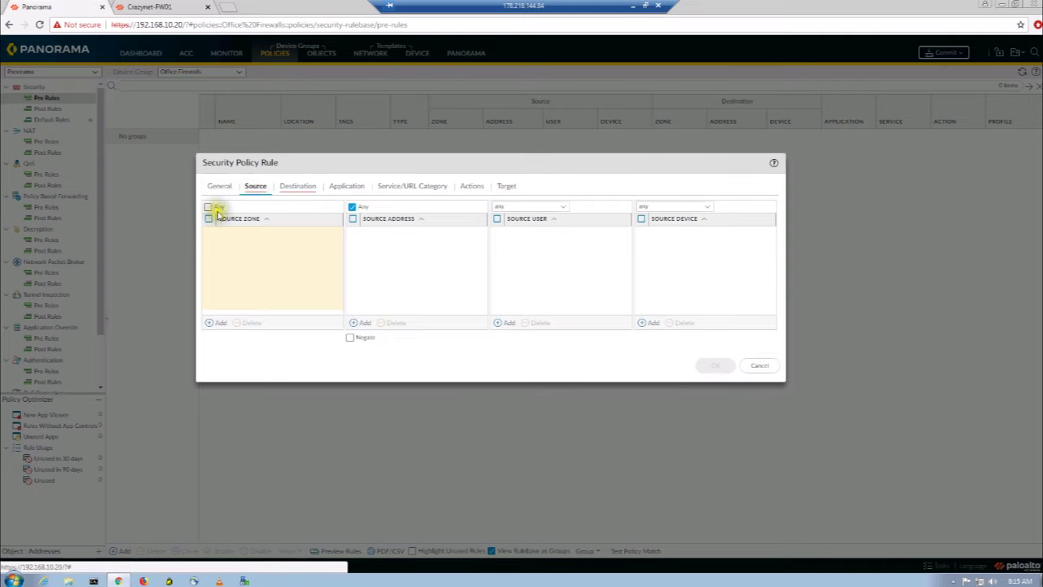
click(209, 207)
click(353, 218)
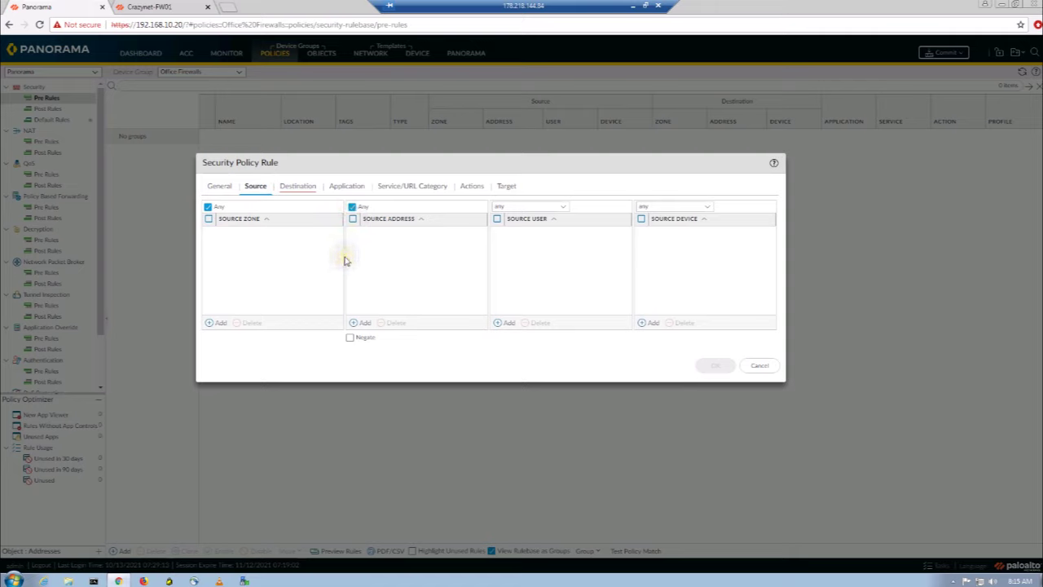
click(359, 323)
click(361, 323)
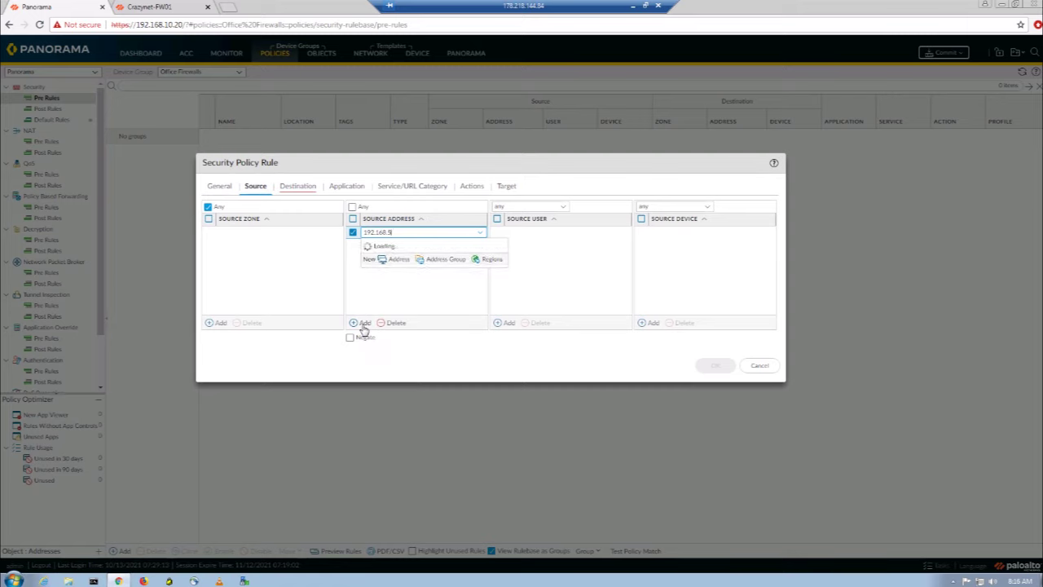
click(400, 283)
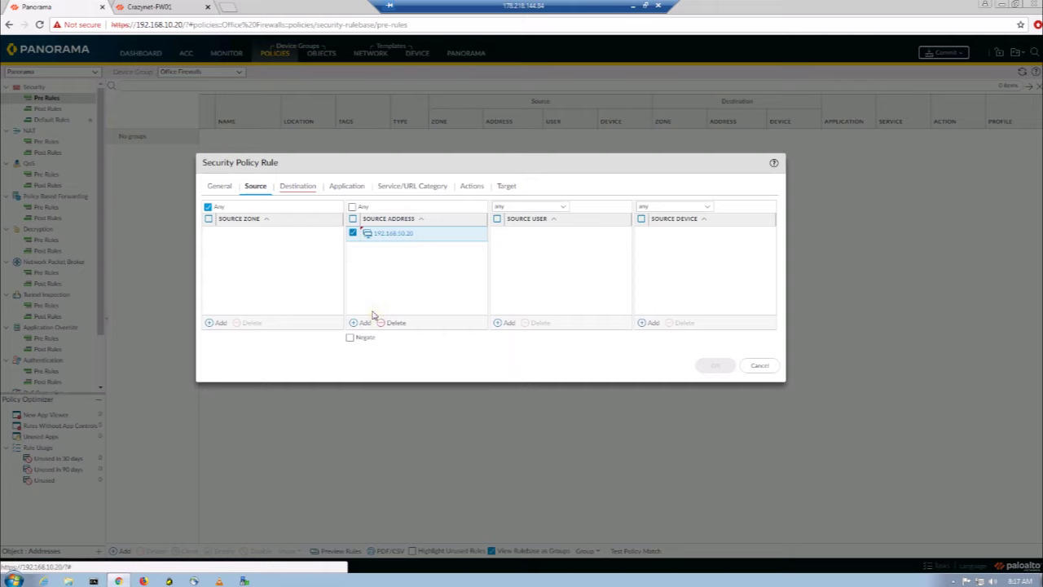
Step: Set the rule's destination zone to any and add a destination address beginning with 192.168.200
click(308, 189)
click(274, 206)
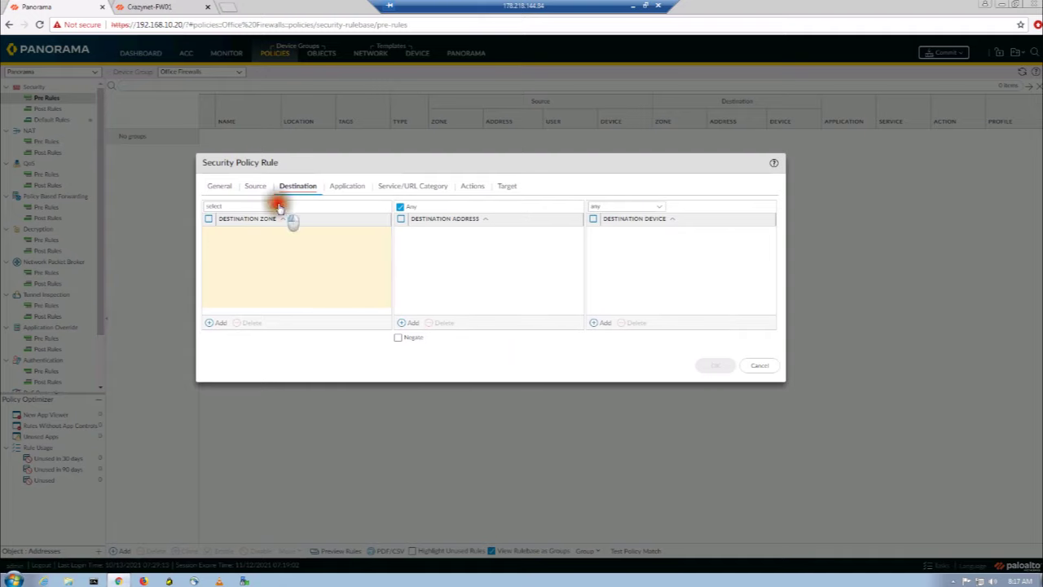
click(233, 240)
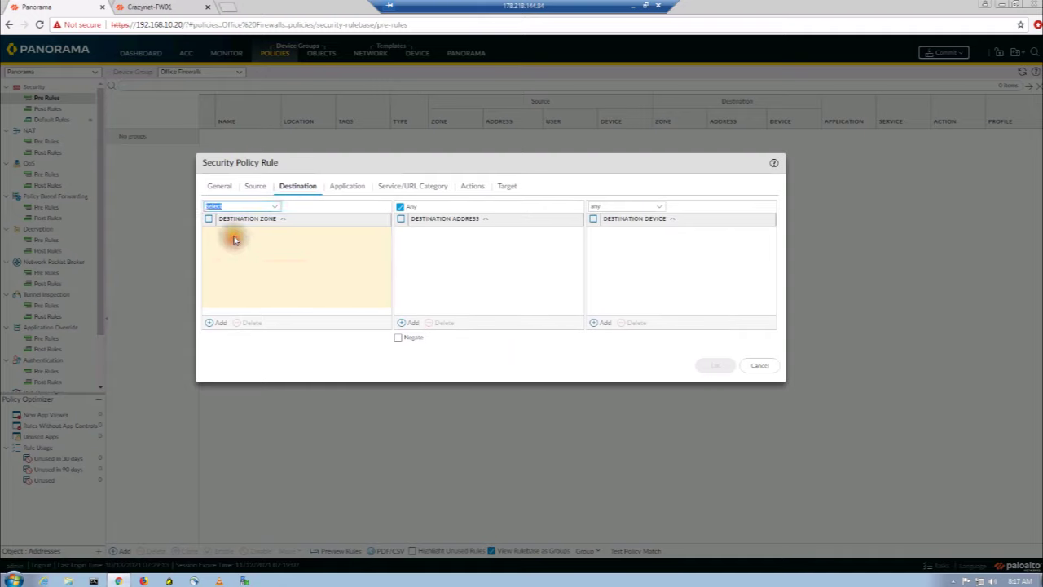
click(270, 207)
click(235, 232)
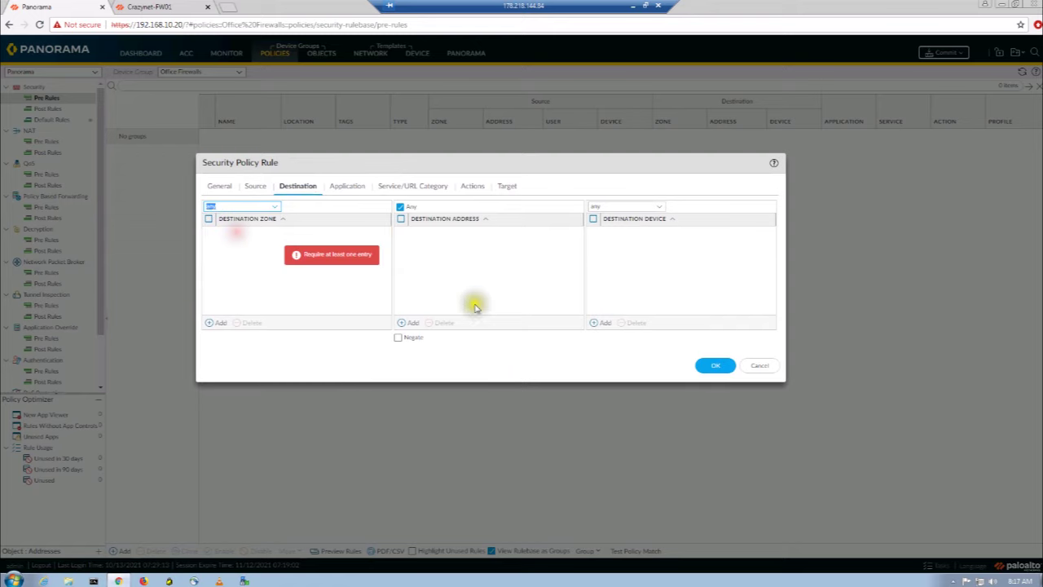
click(408, 323)
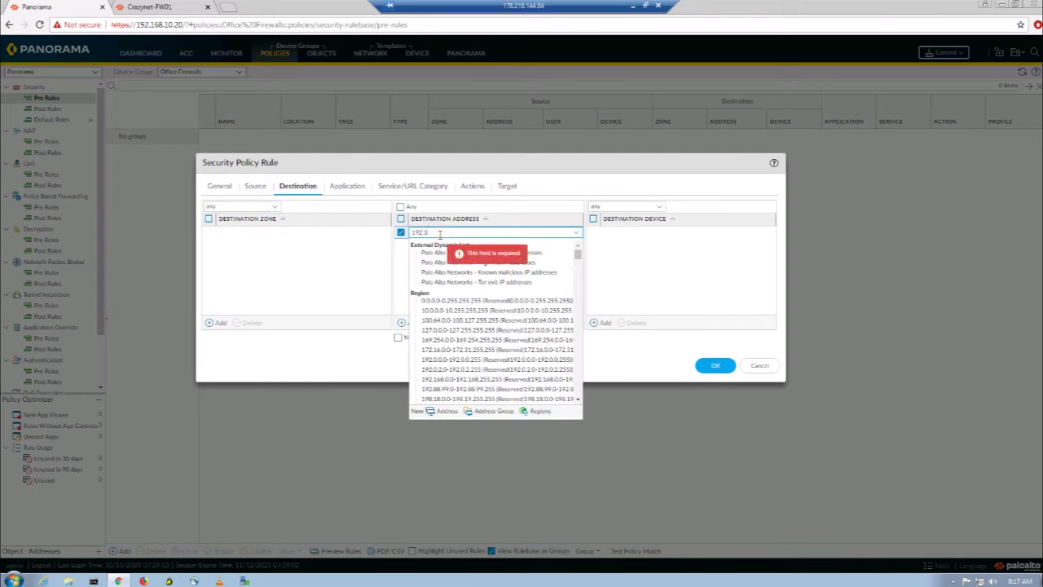
text(192.168.200)
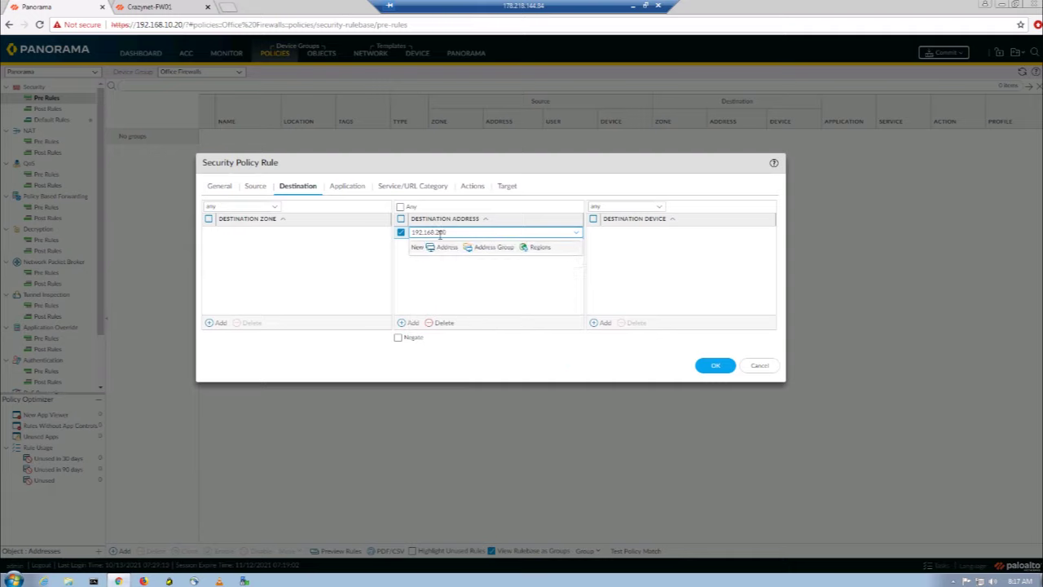
text(20.)
click(443, 269)
Step: Keep the Crazynet-DC rule's default application, service and action settings with Profile Type None, and save the rule
click(349, 186)
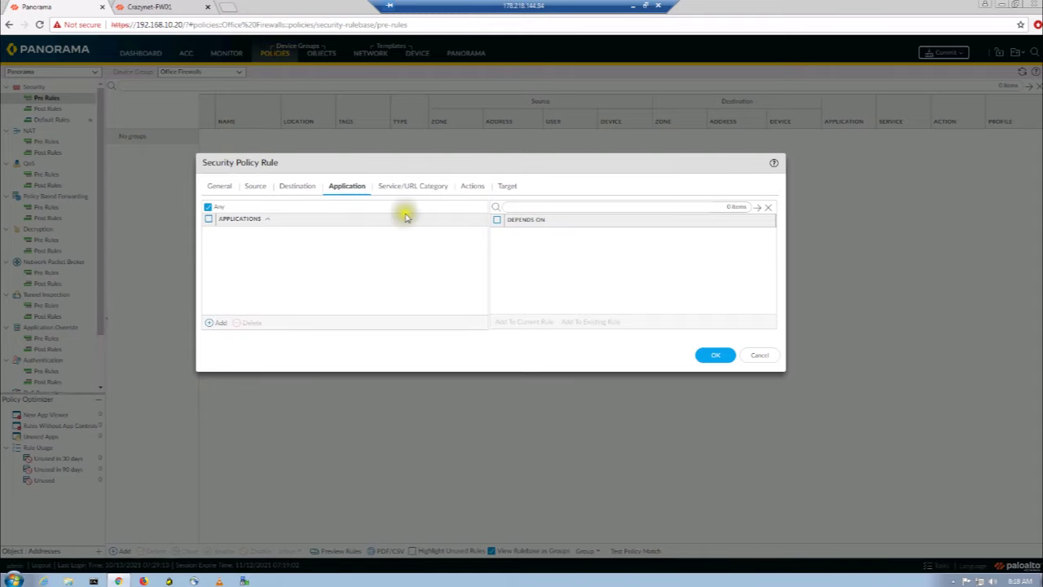
click(401, 186)
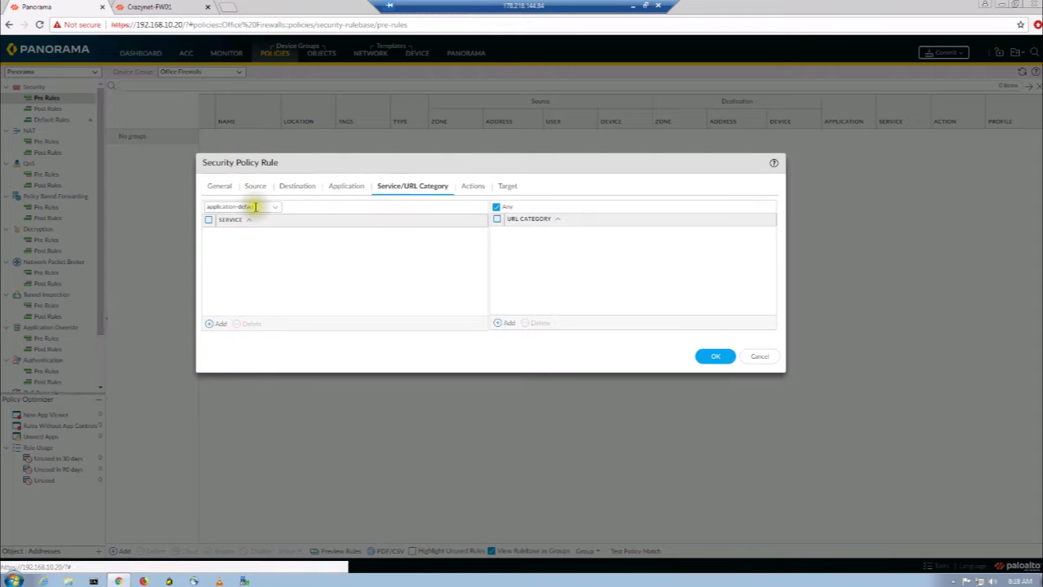
click(469, 187)
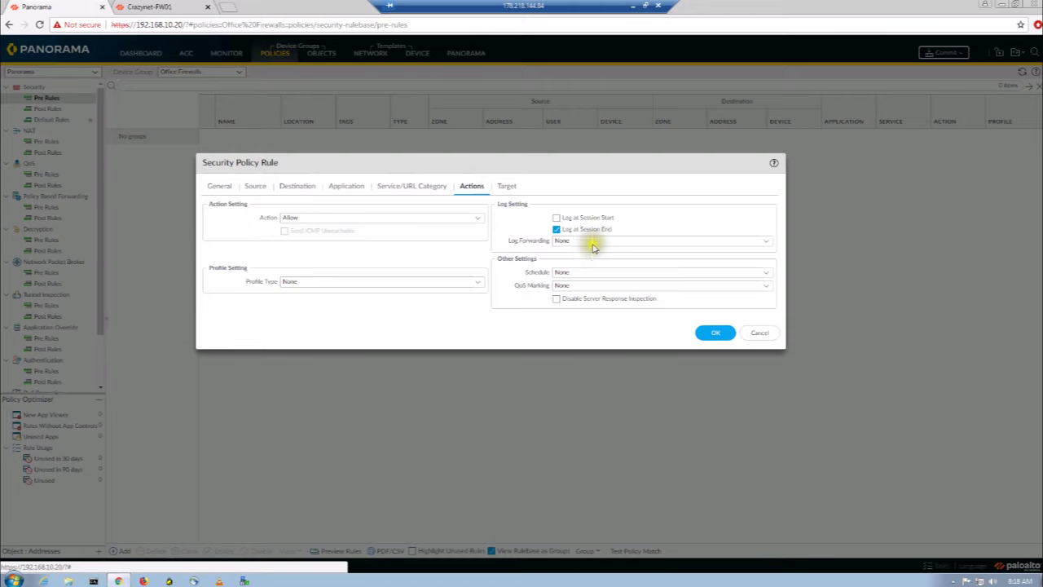
click(480, 283)
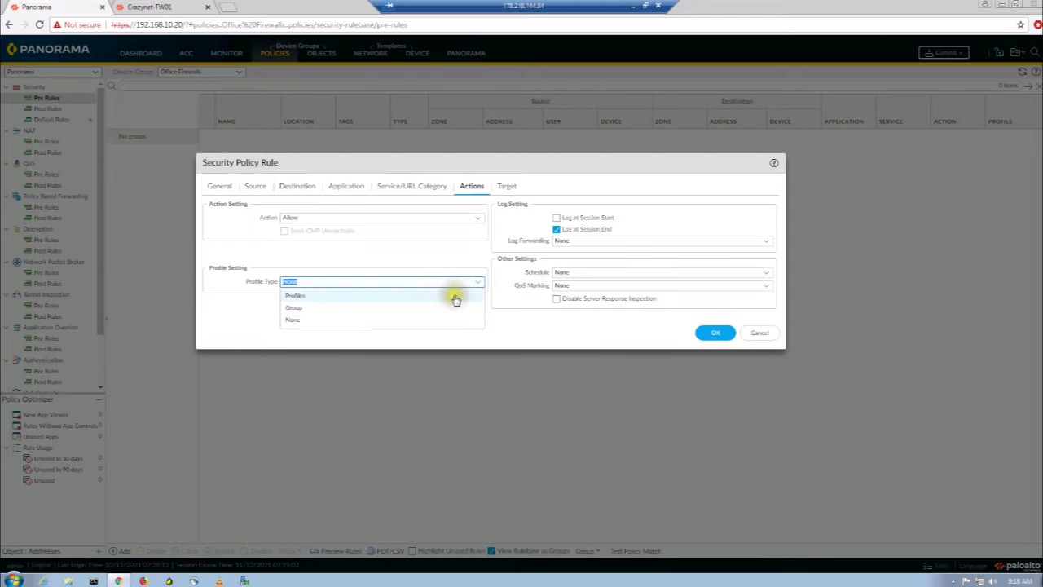
click(454, 298)
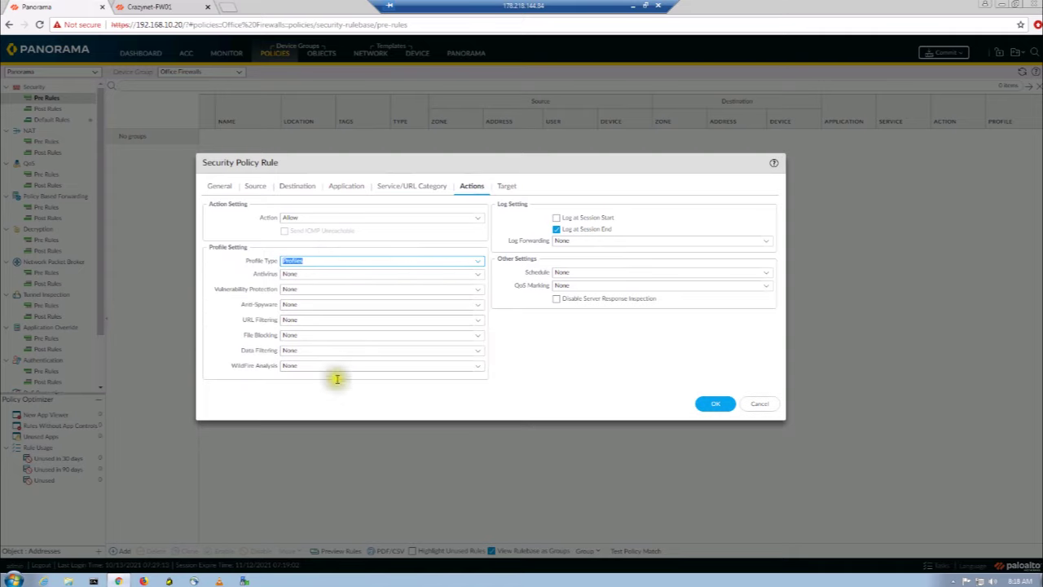
click(479, 267)
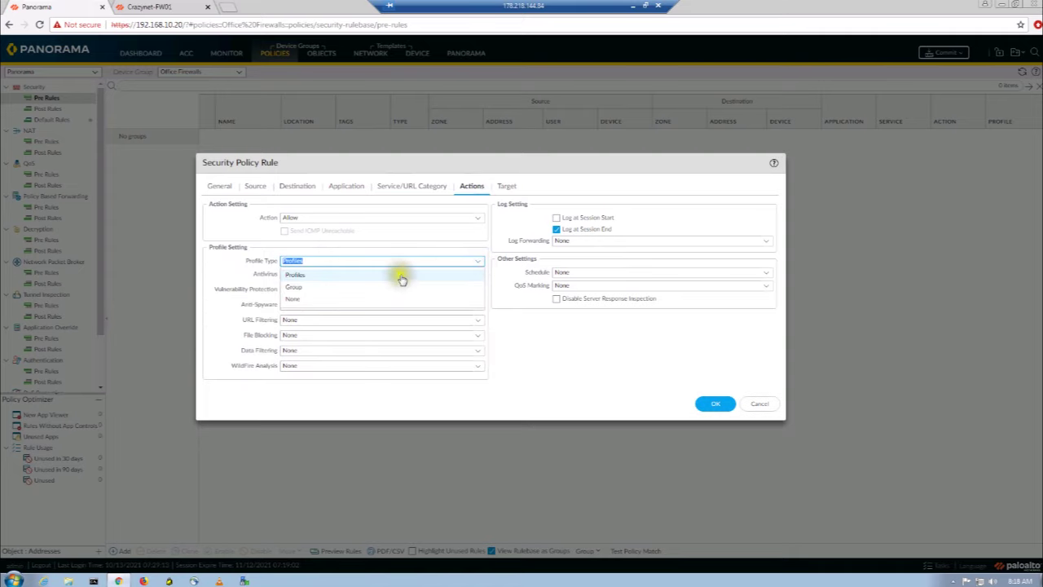
click(381, 299)
click(716, 333)
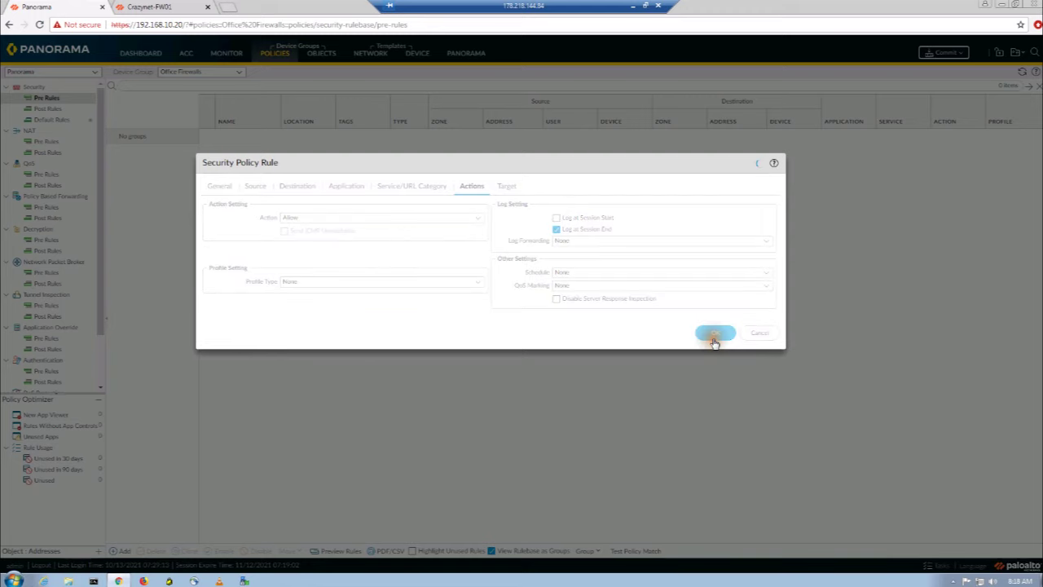
click(46, 198)
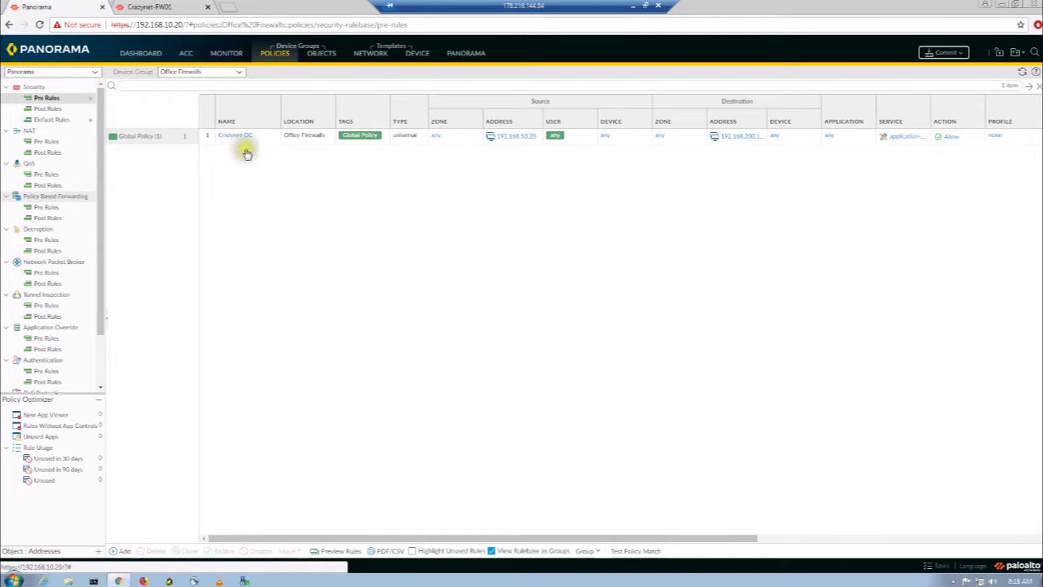
click(121, 554)
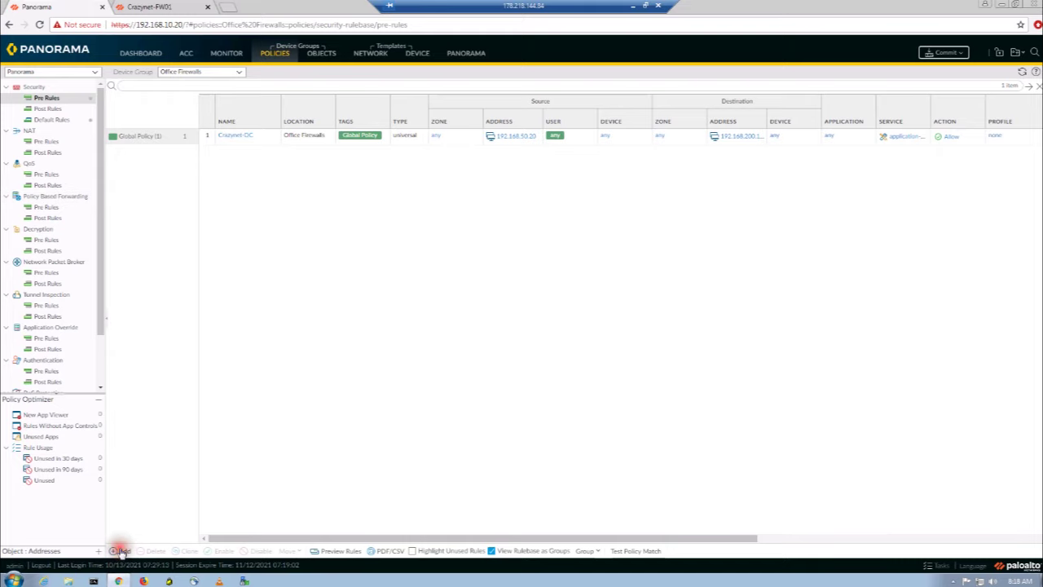
click(121, 552)
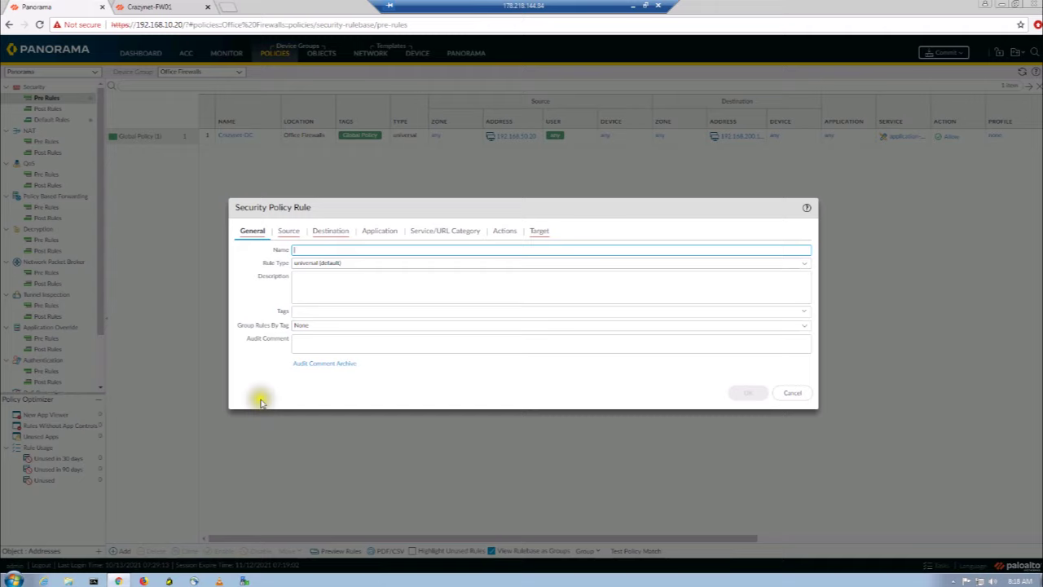
click(328, 313)
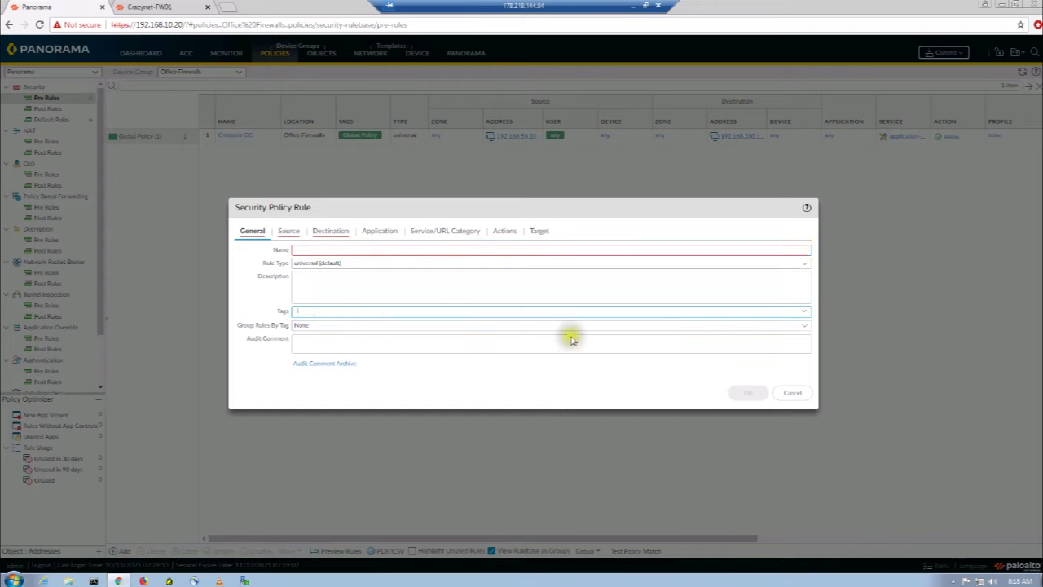
click(793, 393)
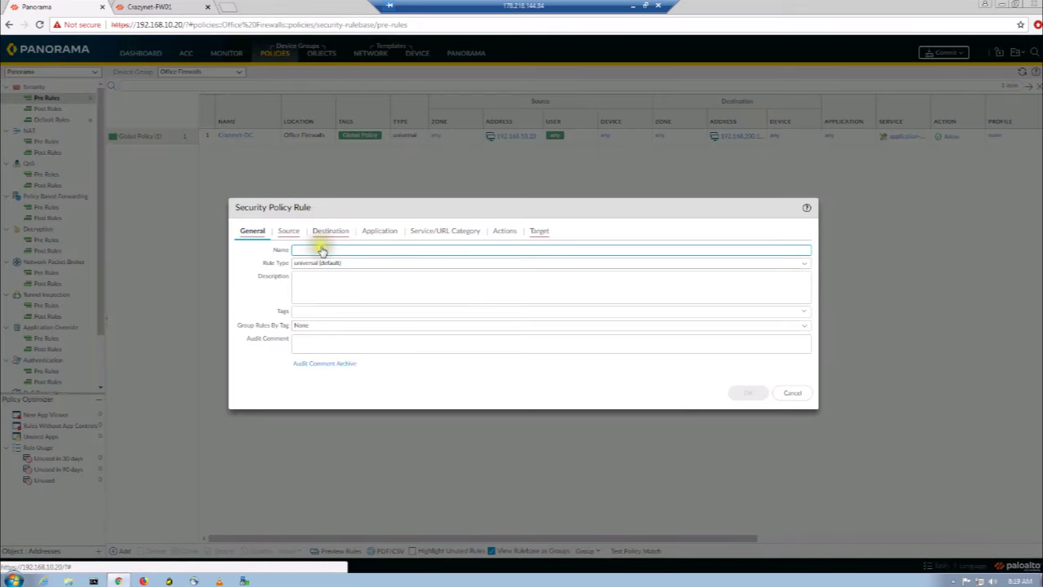
Step: Name the new security pre-rule DNS, tag it Global Policy and group it by the Global Policy tag
click(322, 251)
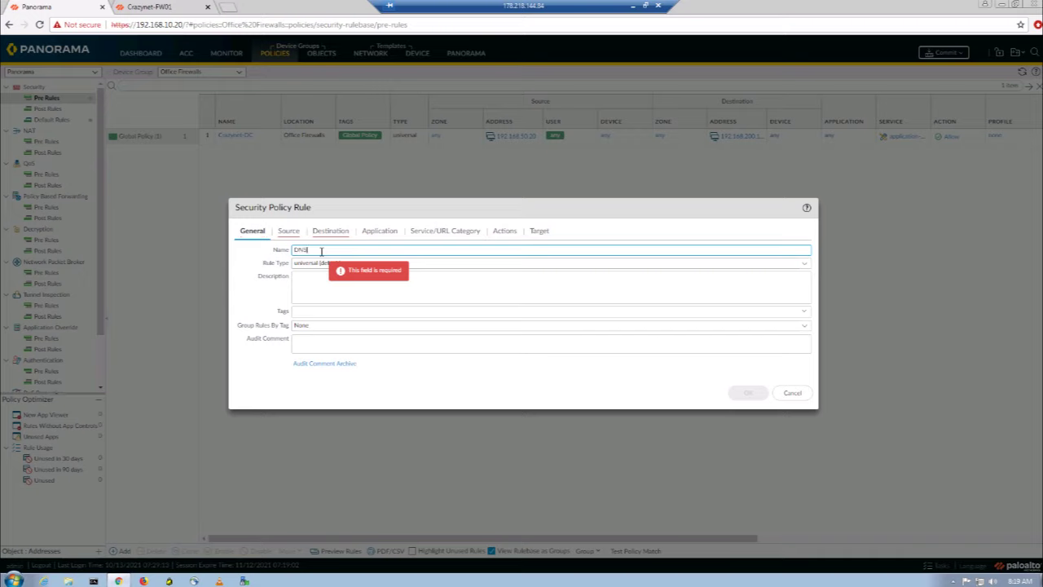
click(577, 311)
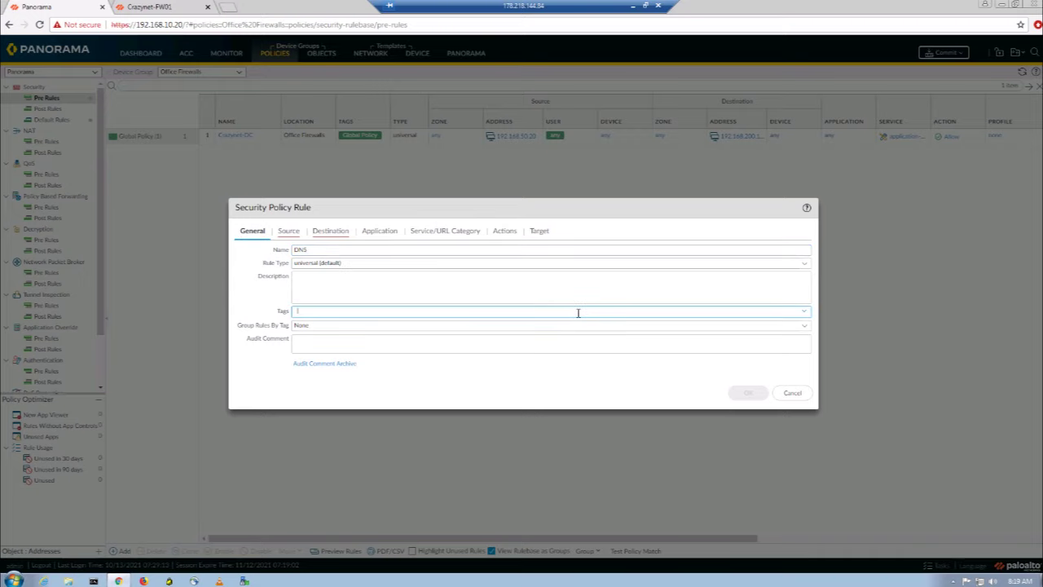
text(gl)
click(350, 324)
click(347, 326)
text(g)
click(318, 340)
click(366, 300)
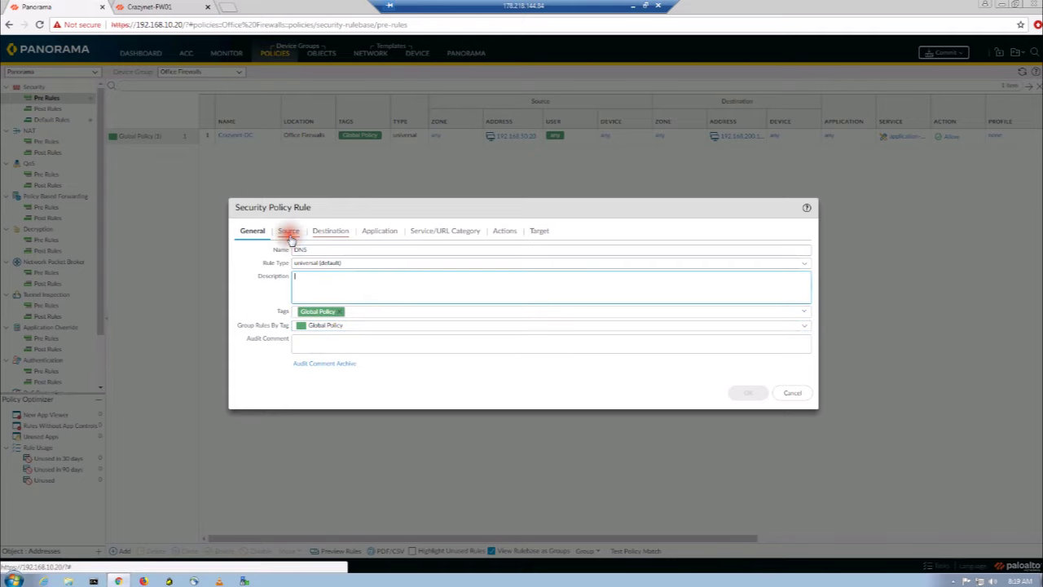
Step: Set the DNS rule's source zone to Any and its destination zone to any, and save the rule
click(290, 232)
click(241, 251)
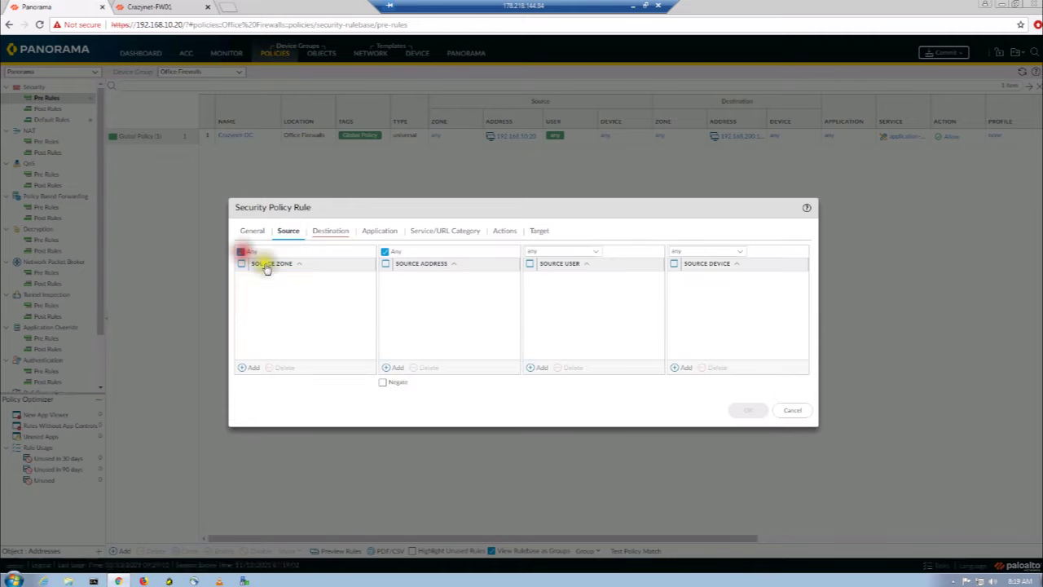
click(326, 232)
click(309, 258)
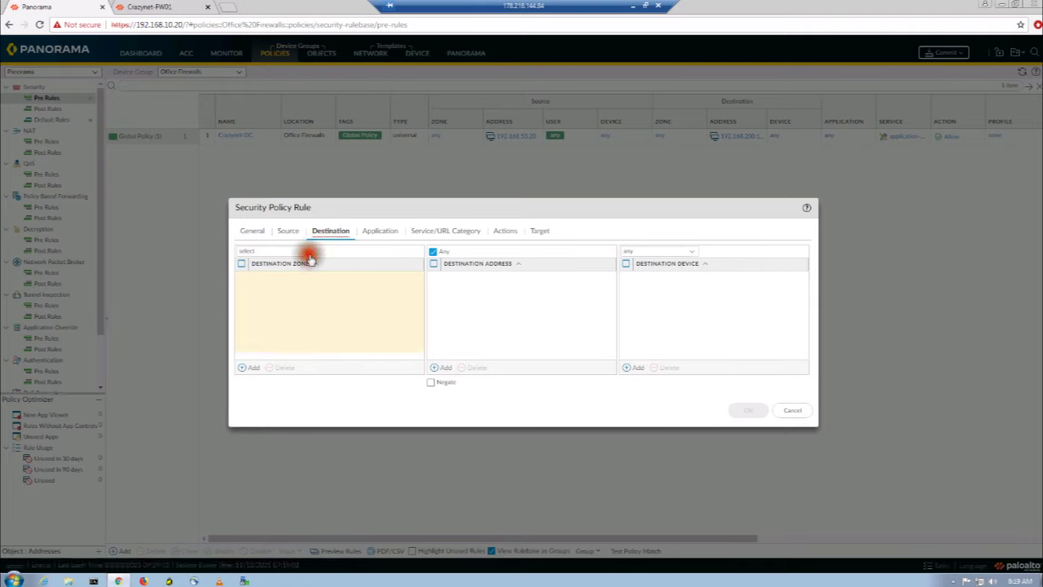
click(268, 269)
click(740, 410)
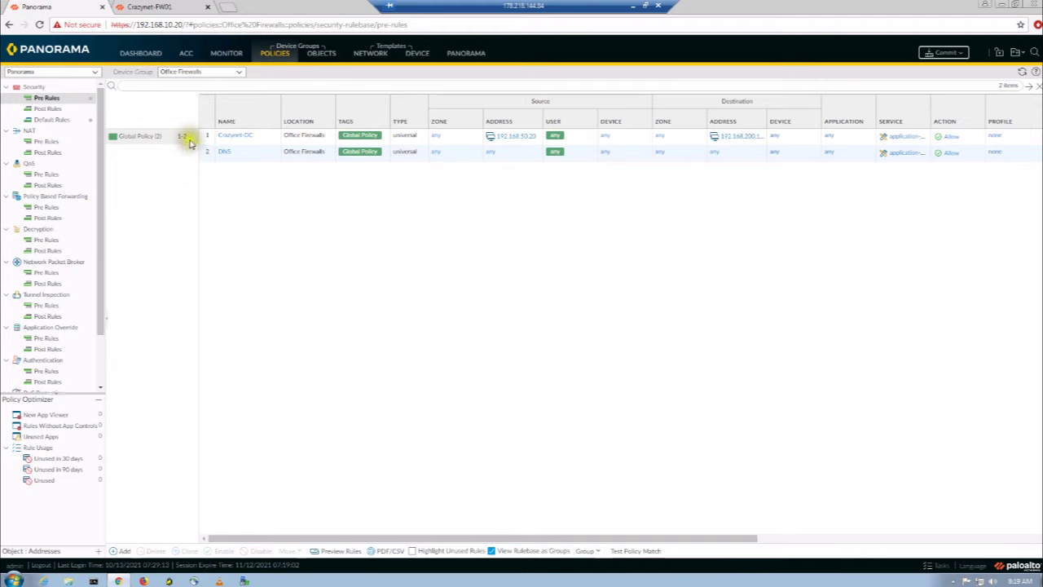
click(189, 137)
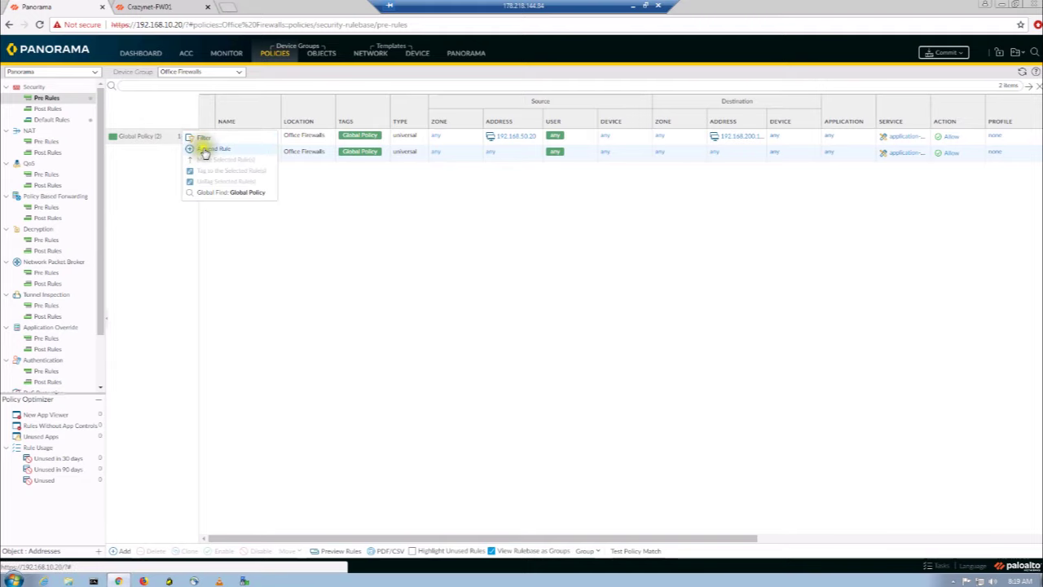
click(230, 153)
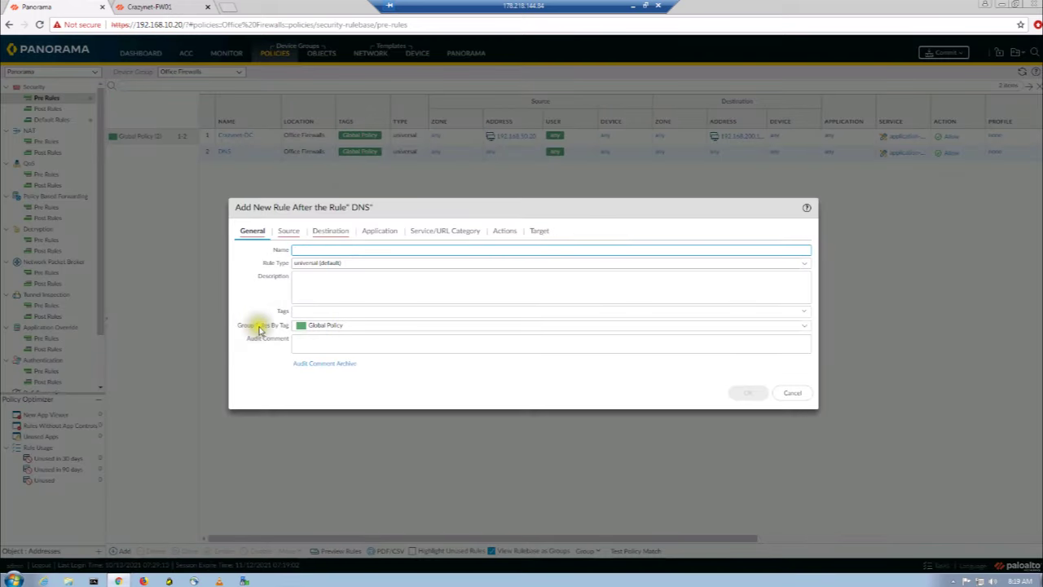
click(320, 313)
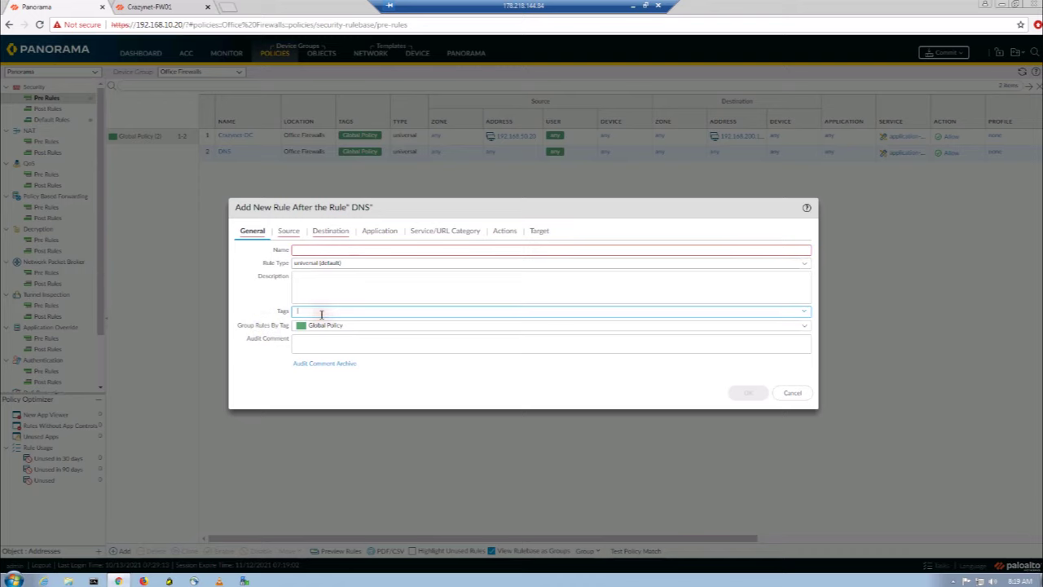
click(795, 394)
Step: Start another security pre-rule named a with source zone Any and destination zone any
click(123, 546)
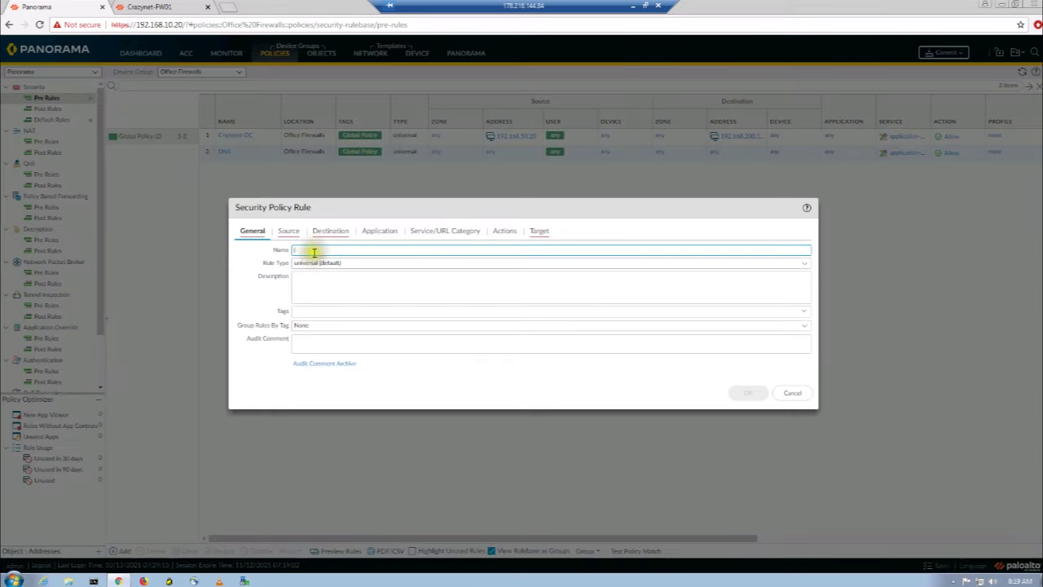
click(313, 251)
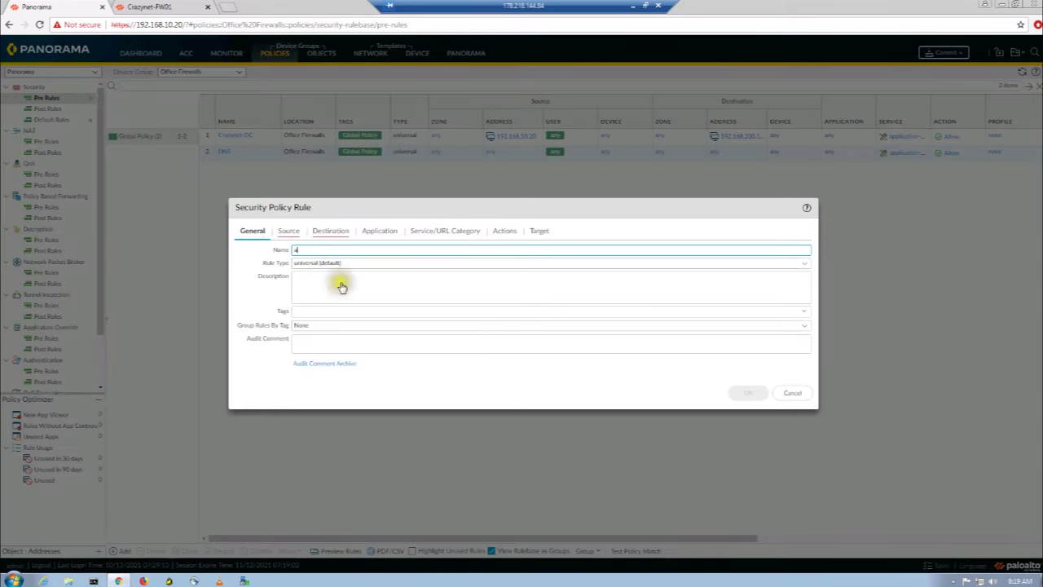
click(291, 232)
click(242, 255)
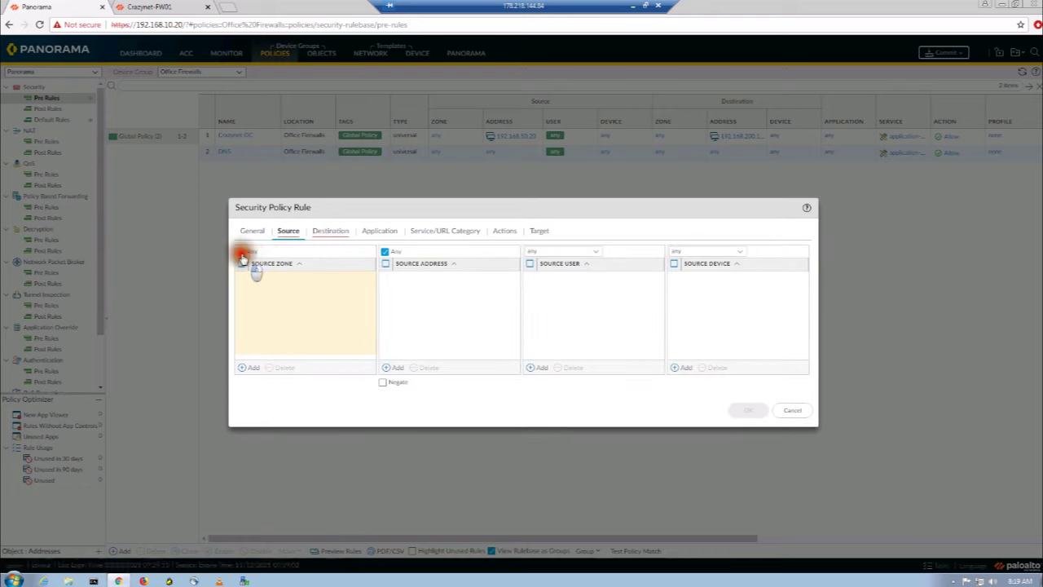
click(324, 232)
click(242, 253)
click(299, 252)
click(258, 263)
Step: Group rule a by the DC Policy tag and save it
click(258, 233)
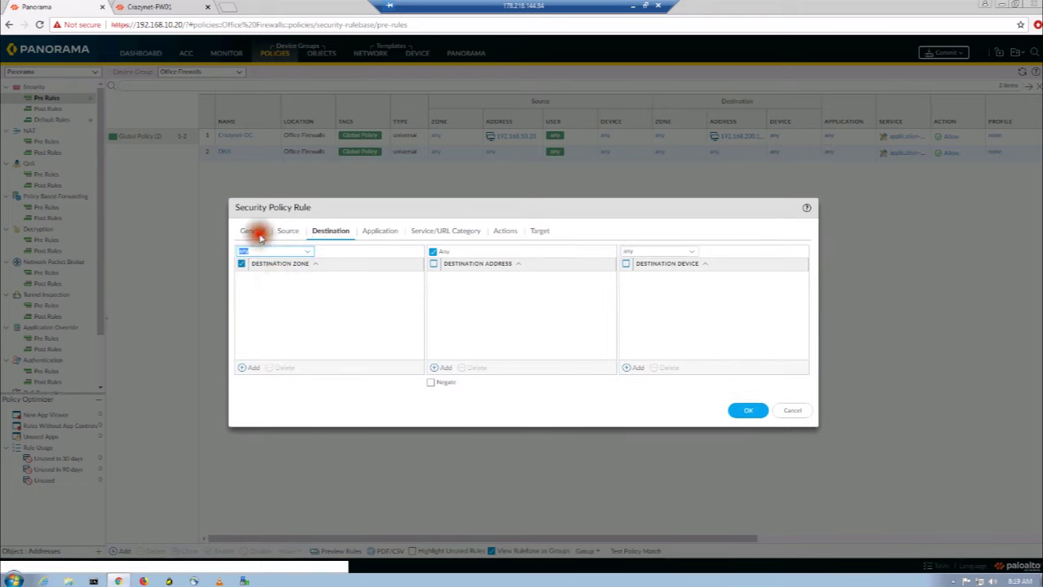
click(337, 326)
click(807, 326)
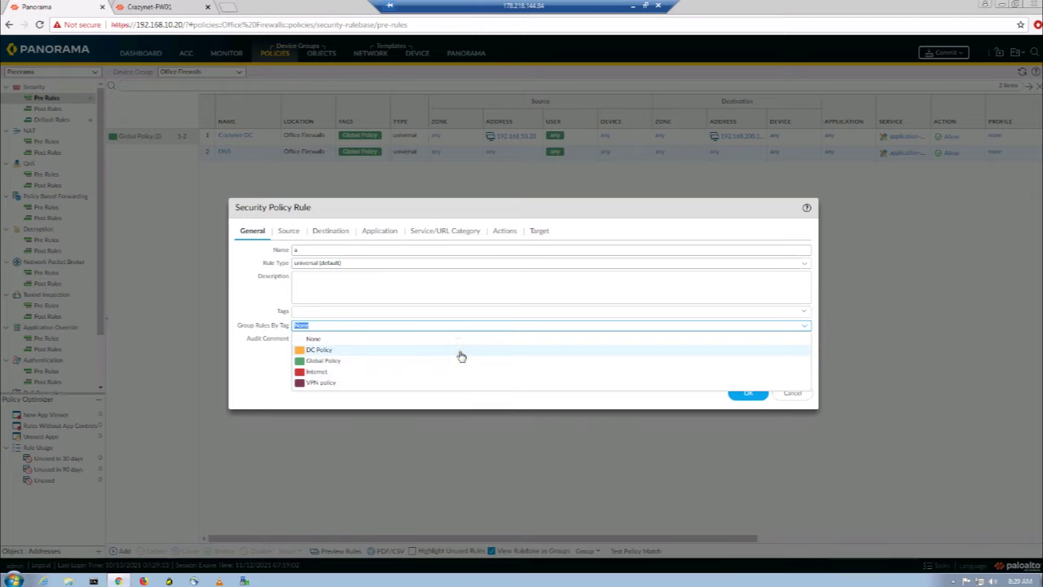
click(460, 356)
click(743, 396)
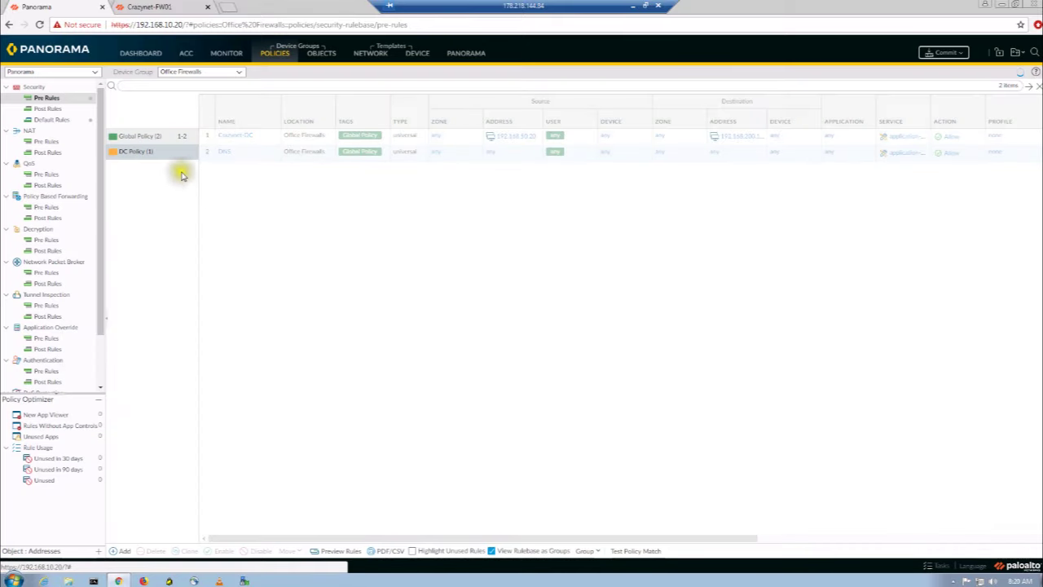
Step: Append a rule named b to the DC Policy group and assign it the DC Policy tag
click(190, 152)
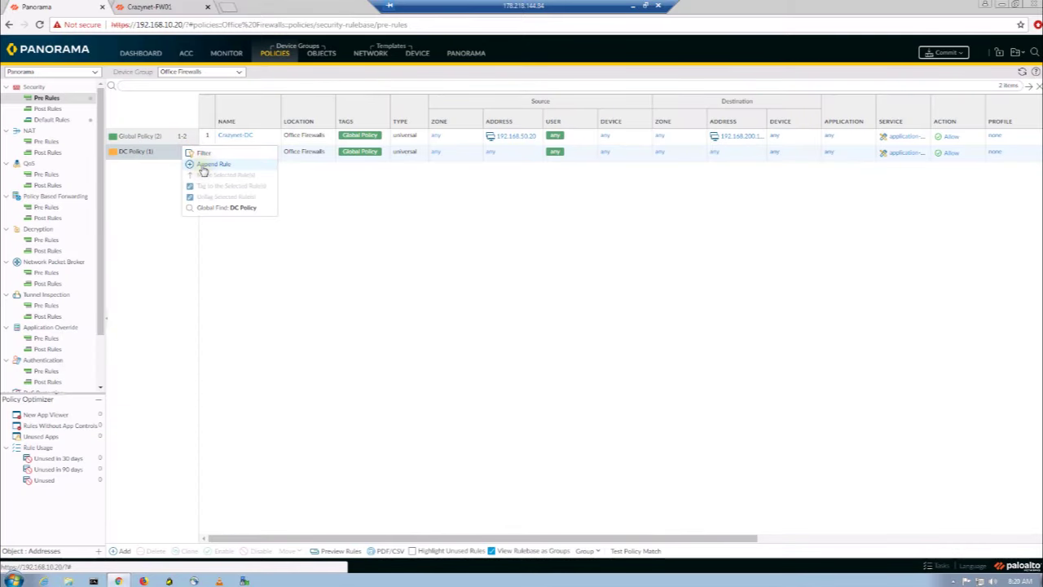
click(202, 165)
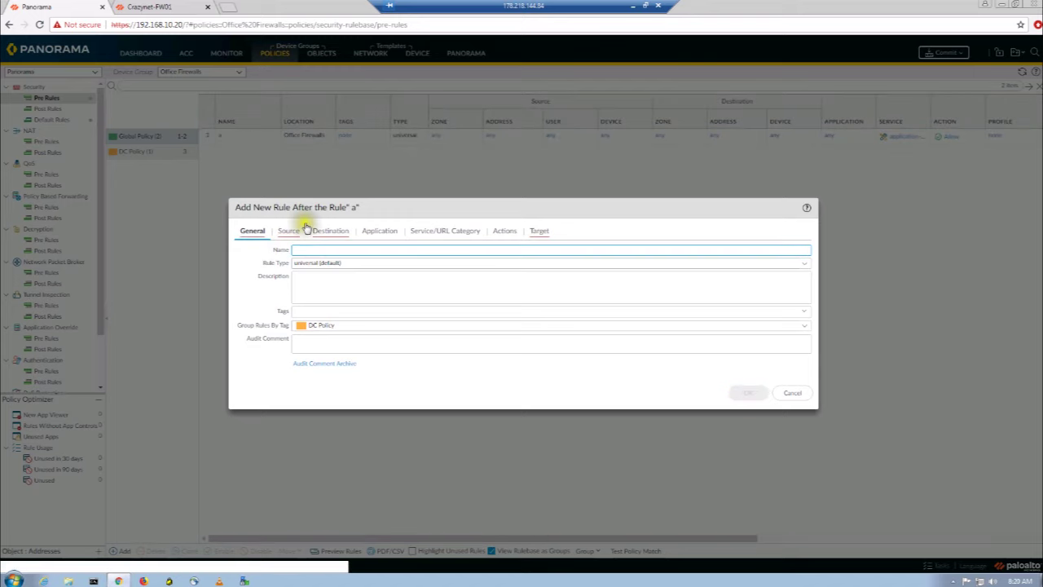
text(tj)
click(805, 312)
click(363, 336)
Step: Set rule b's source zone to Any and destination zone to any, and save the rule
click(288, 230)
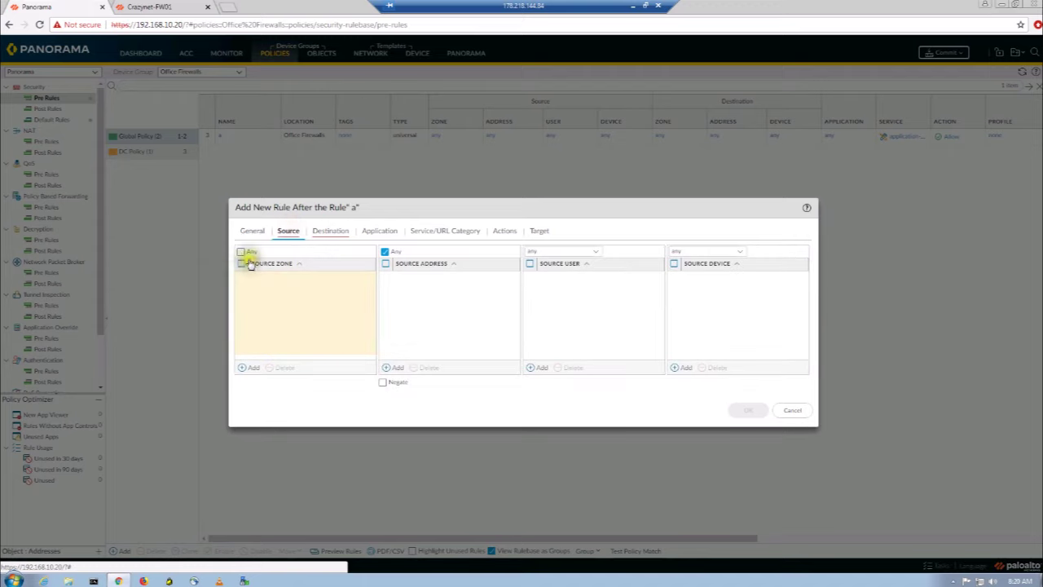
click(318, 238)
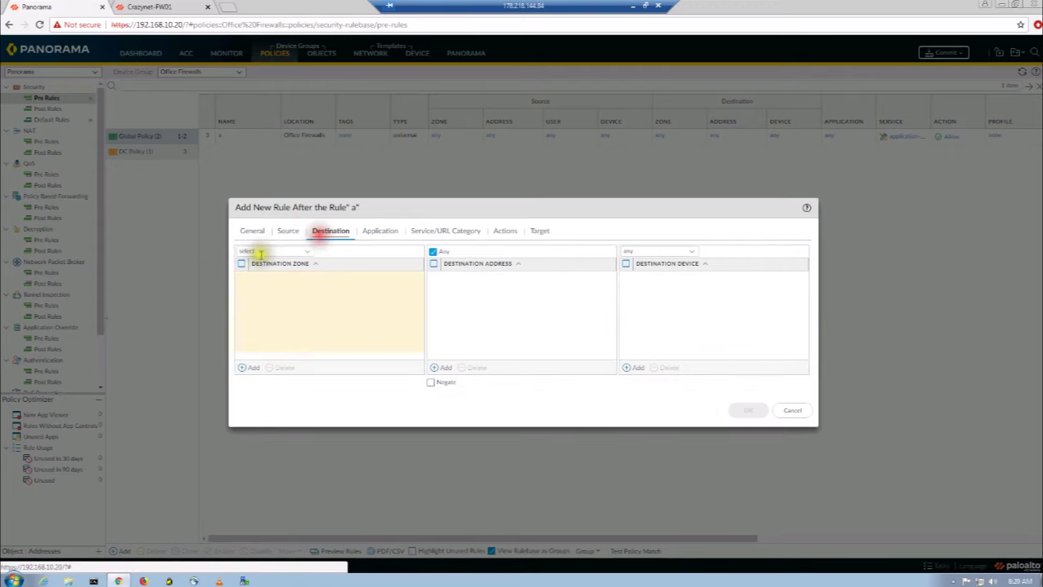
click(307, 251)
click(254, 278)
click(748, 410)
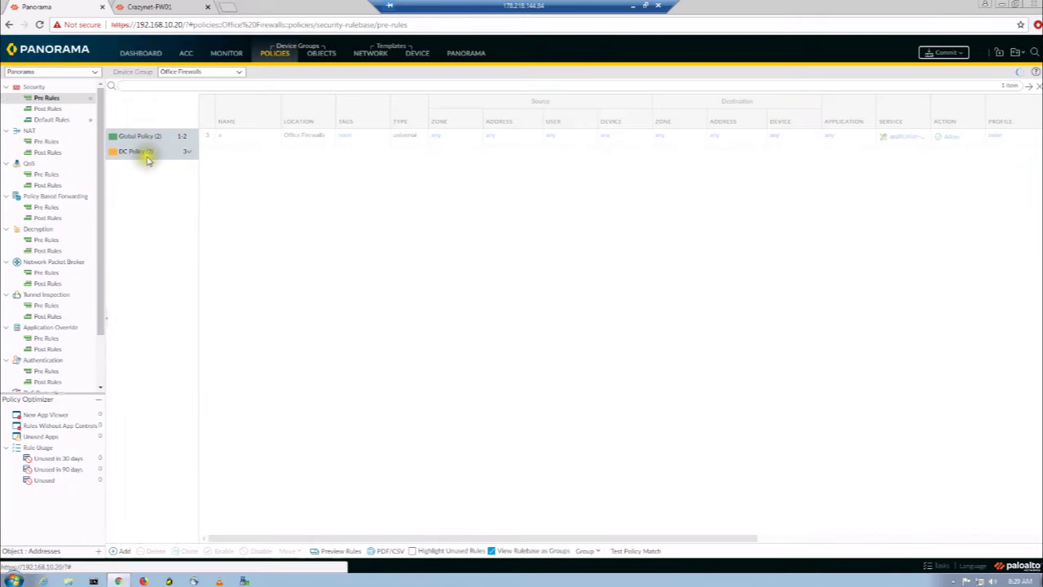
Step: Start a security pre-rule named c with source zone Any and destination zone any
click(123, 551)
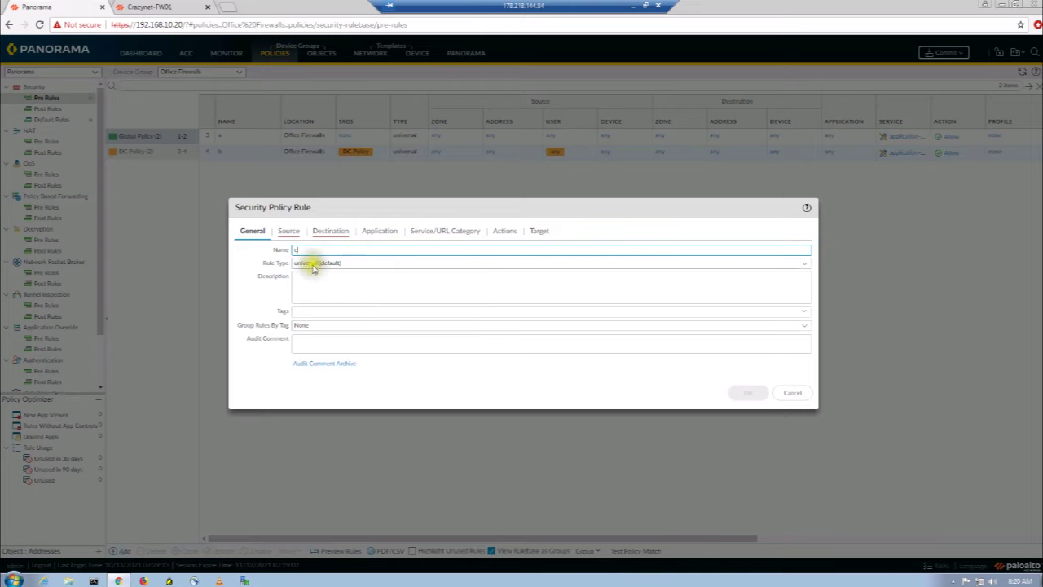
click(288, 232)
click(244, 262)
click(334, 233)
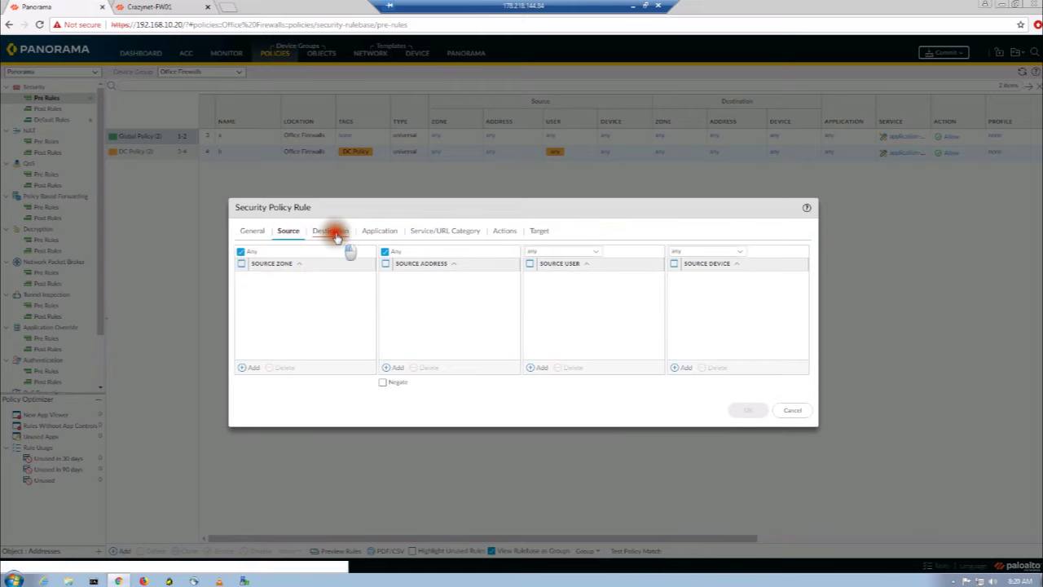
click(307, 251)
click(268, 277)
Step: Assign rule c the VPN policy tag, group it by the same tag, and save the rule
click(252, 231)
click(805, 314)
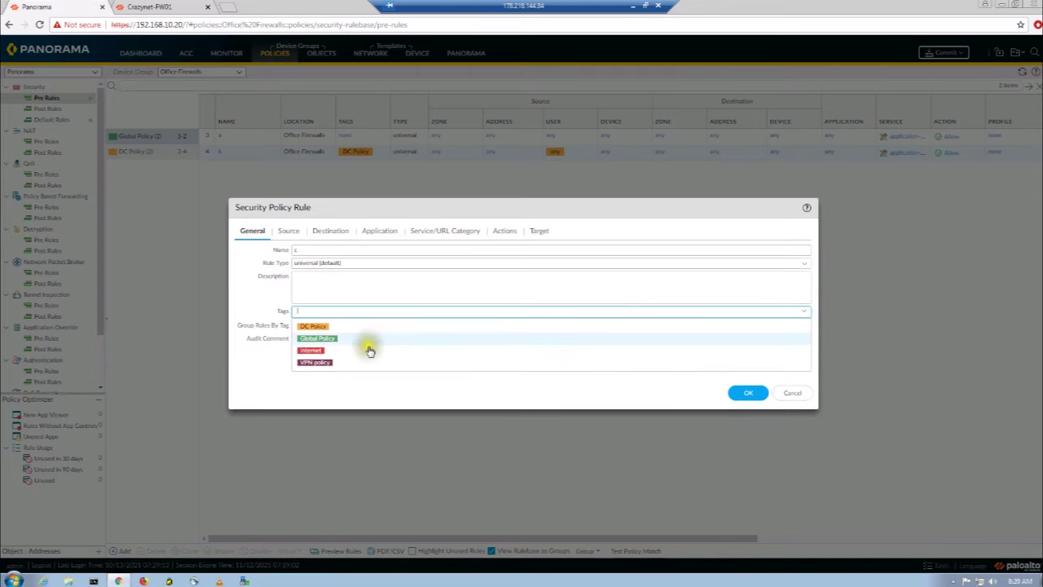
click(367, 362)
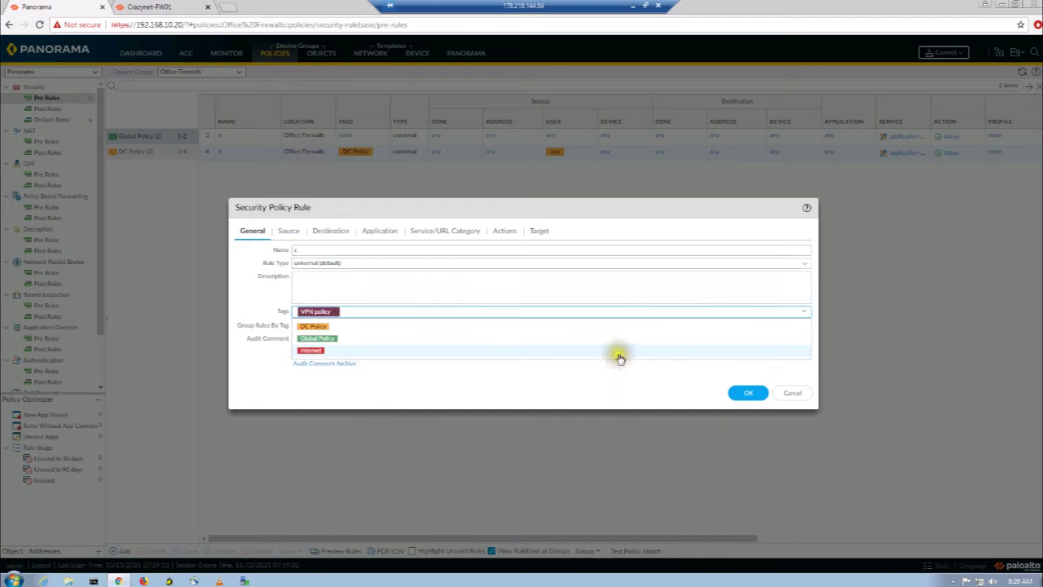
click(511, 387)
click(802, 325)
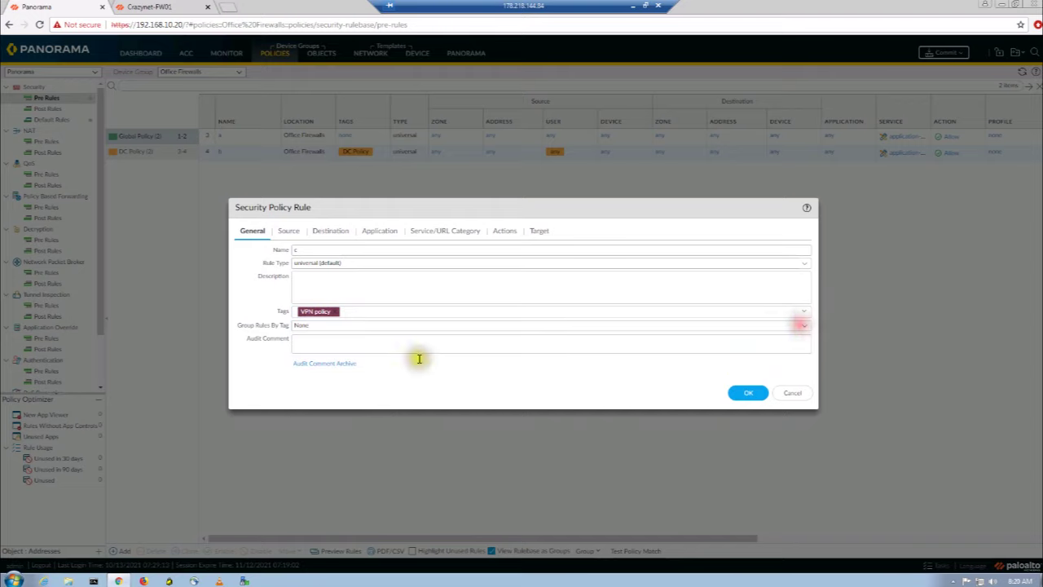
click(803, 325)
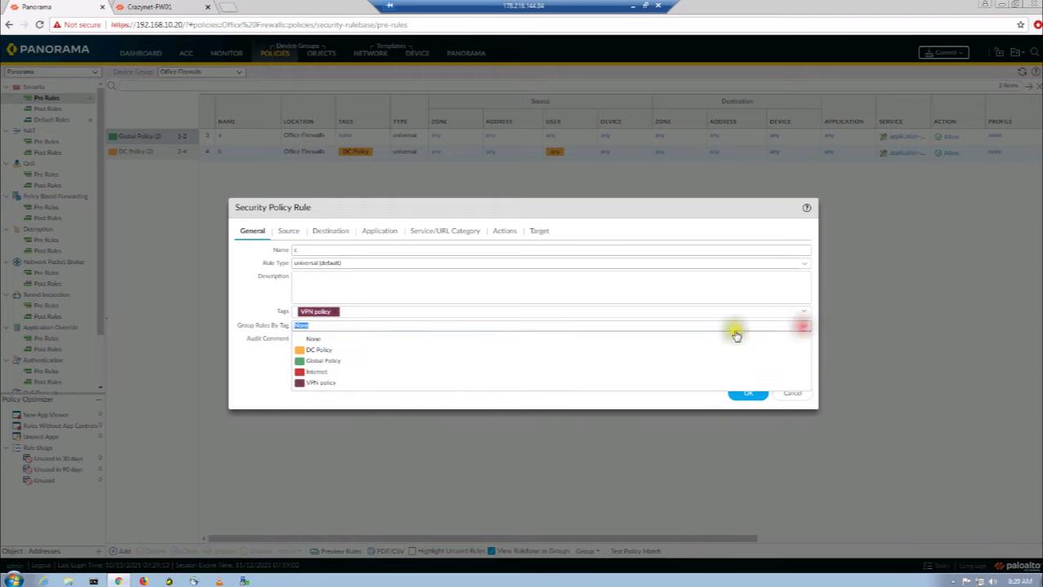
click(446, 383)
click(749, 395)
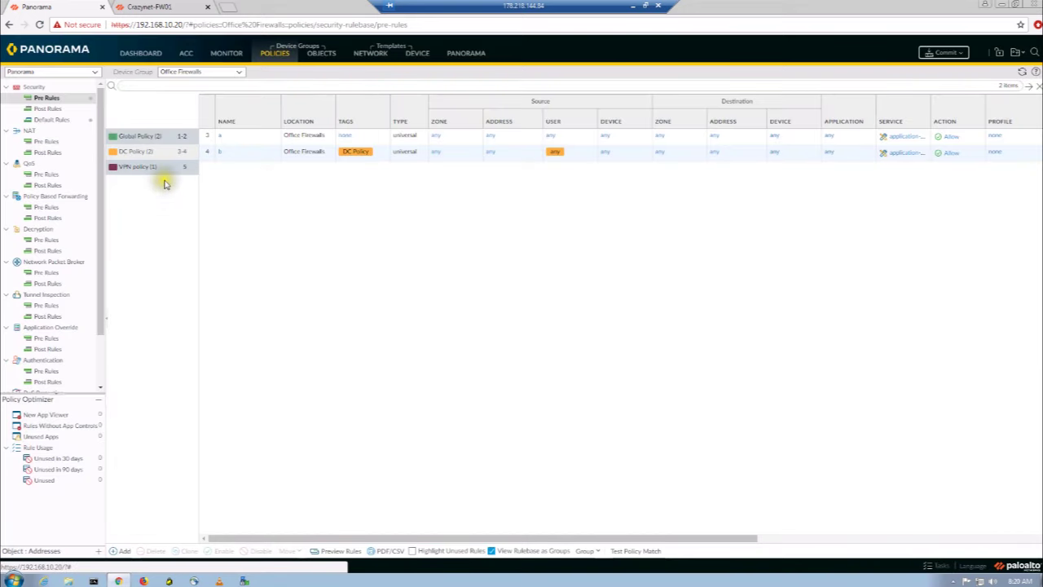
Step: Commit all pending changes to Panorama and close the commit status
click(948, 54)
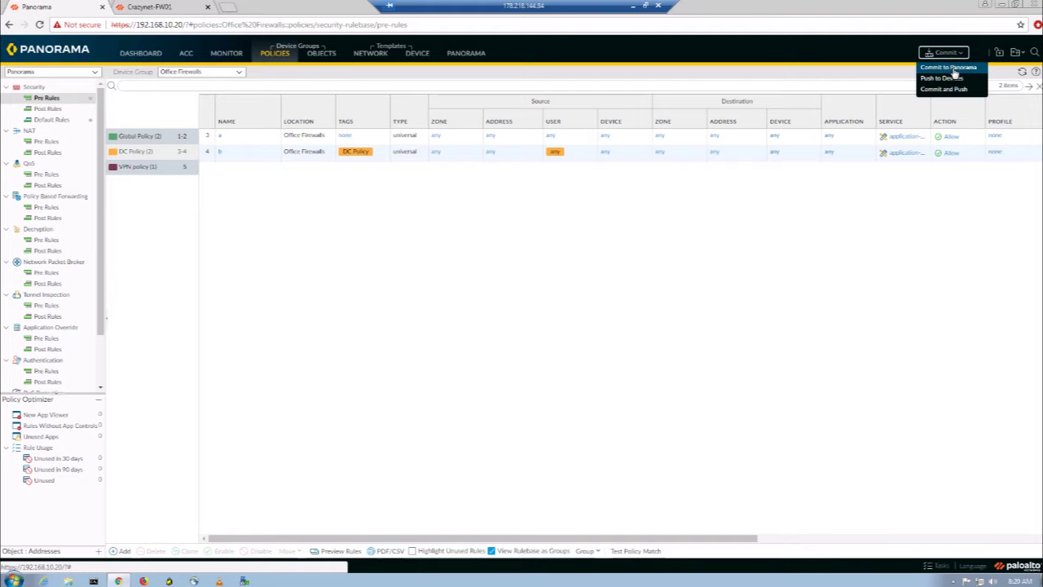
click(947, 68)
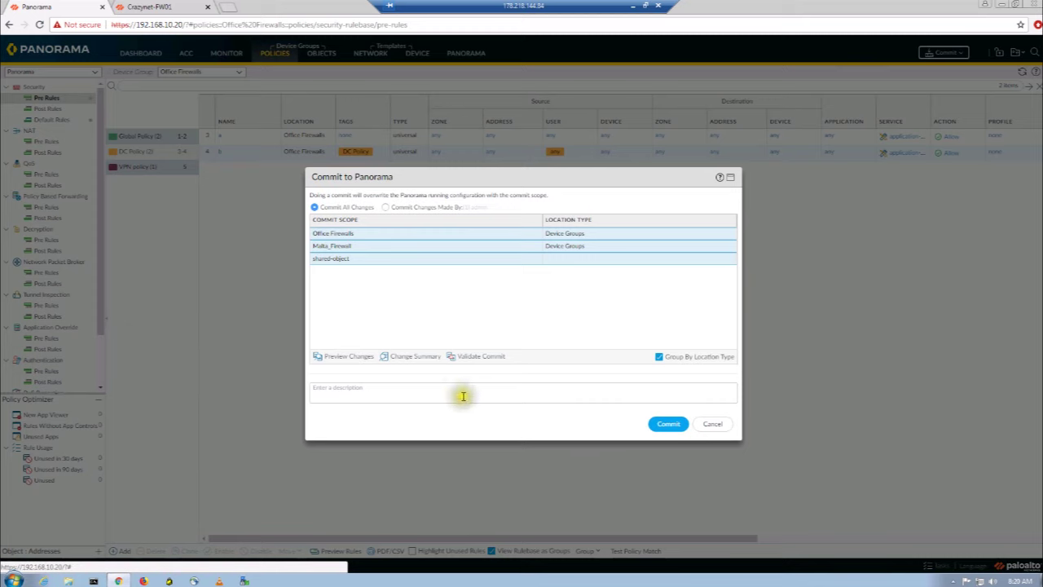
click(672, 423)
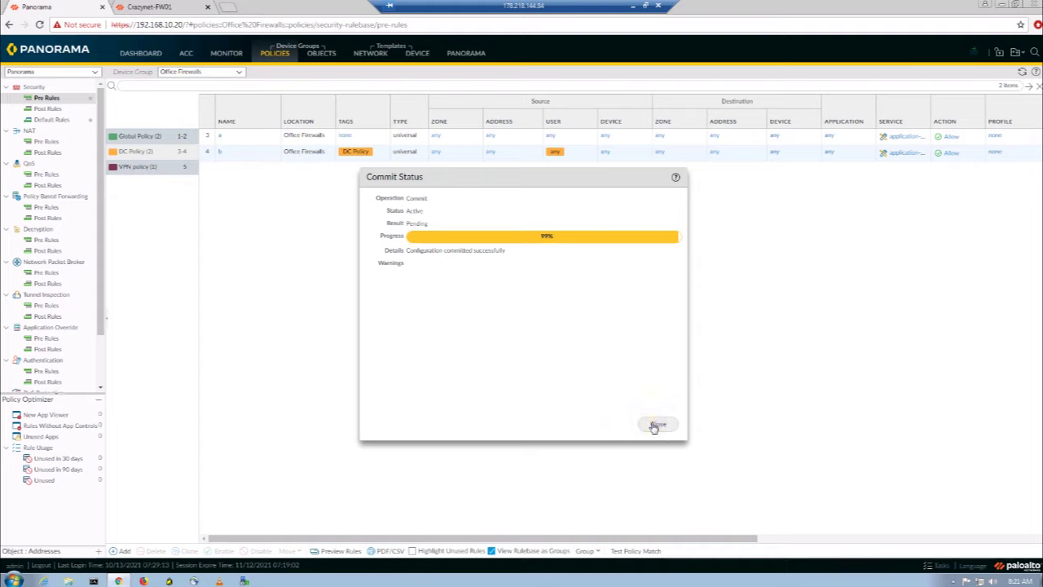
click(657, 424)
Step: Switch the security pre-rules to the Malta_Firewall device group
click(240, 75)
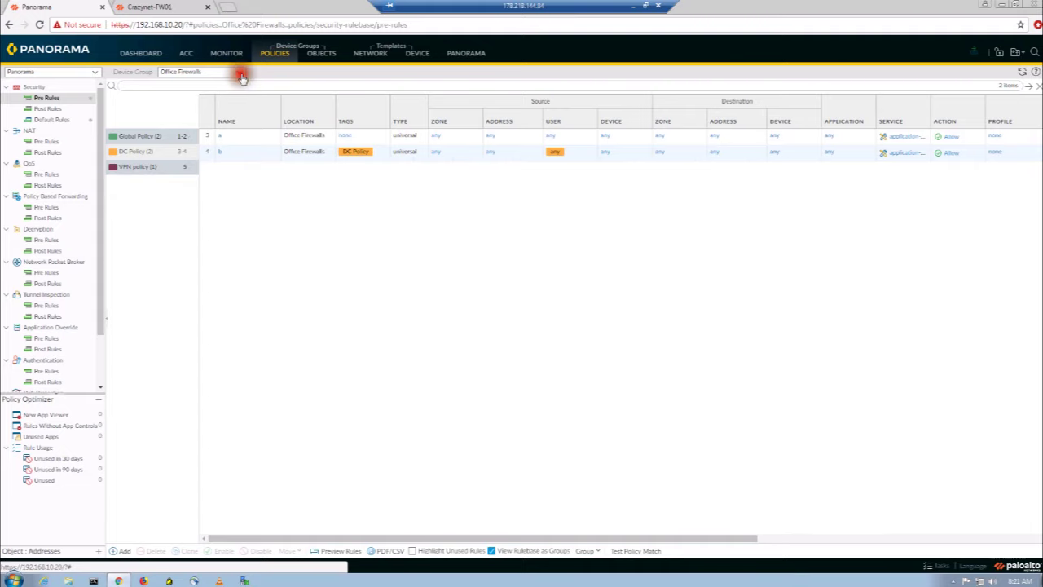
click(217, 110)
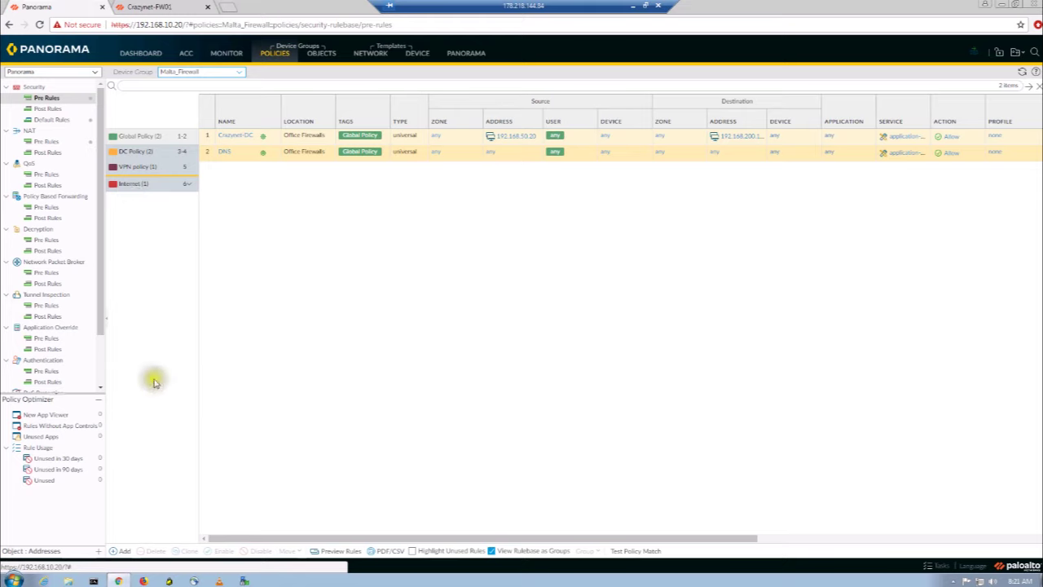
click(123, 552)
click(792, 393)
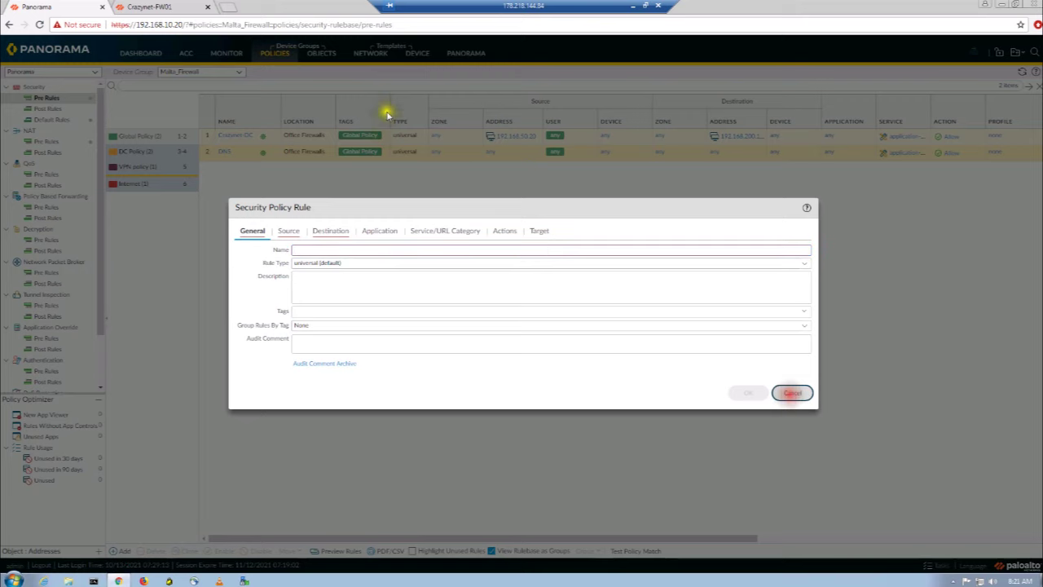
Step: Start a new tag object in the Malta_Firewall device group and name it Vlan 100- IT
click(322, 53)
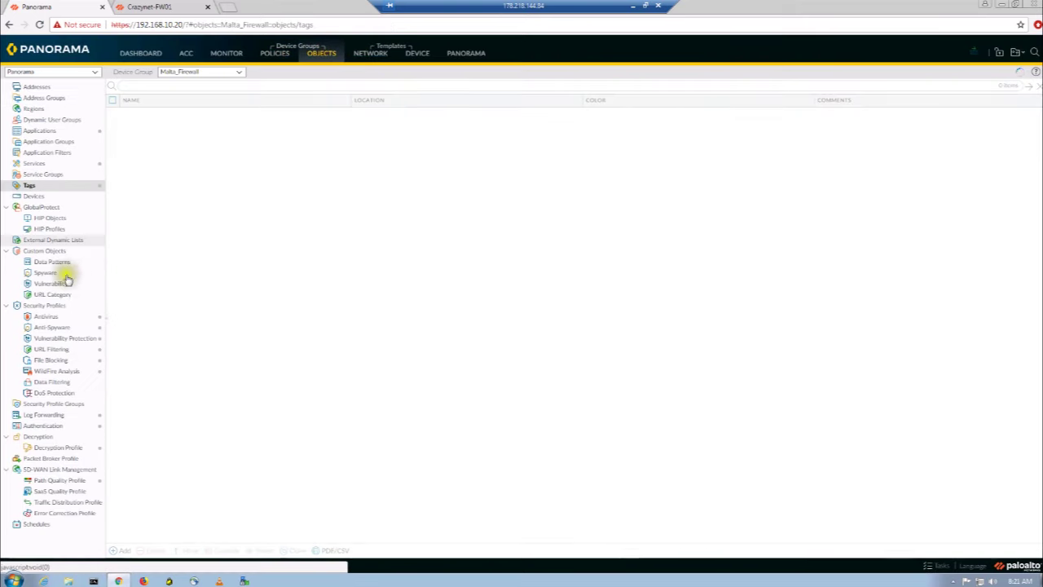
click(122, 550)
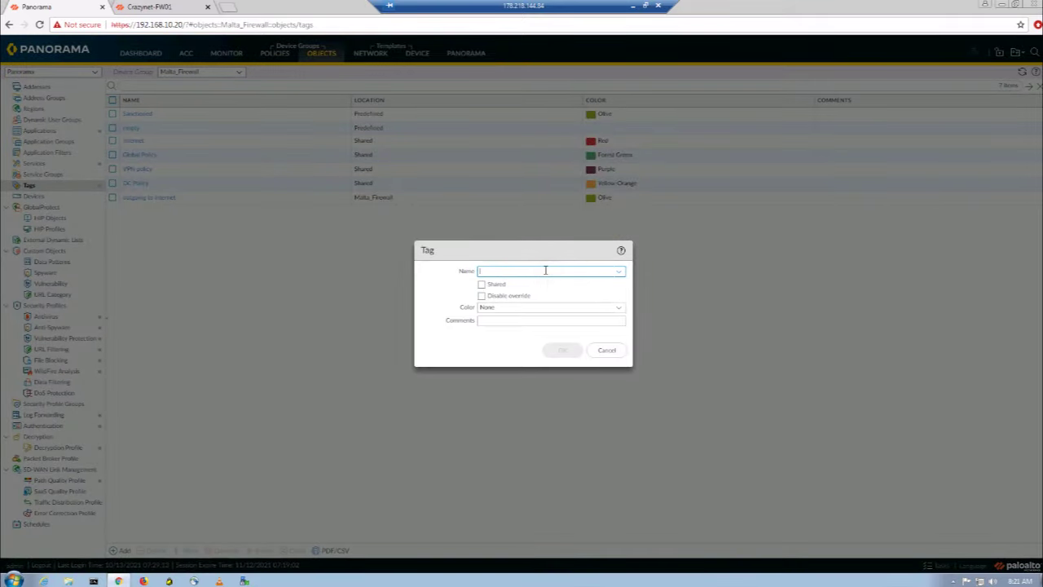
text(Vlan 800)
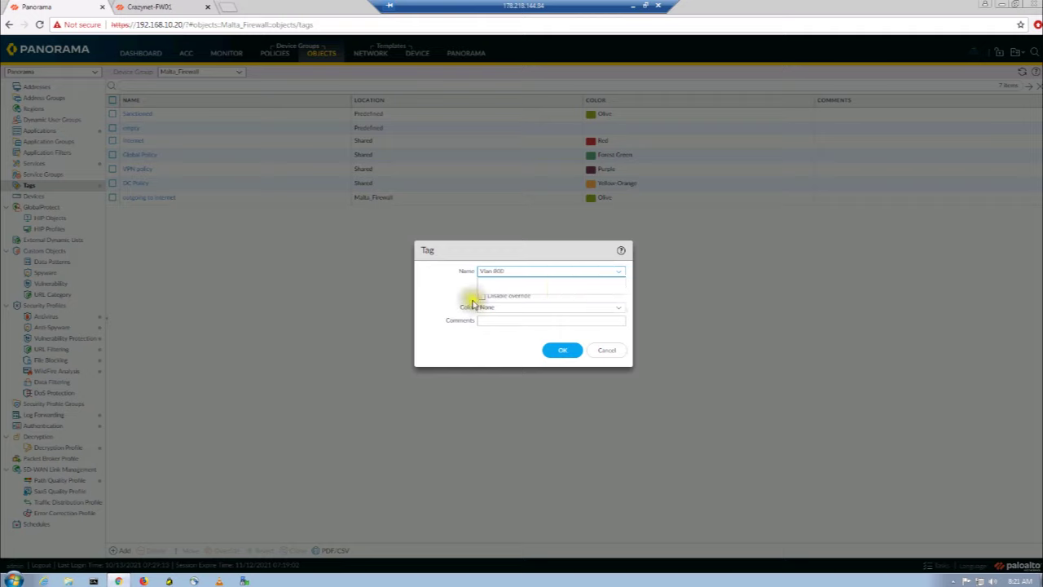
click(454, 287)
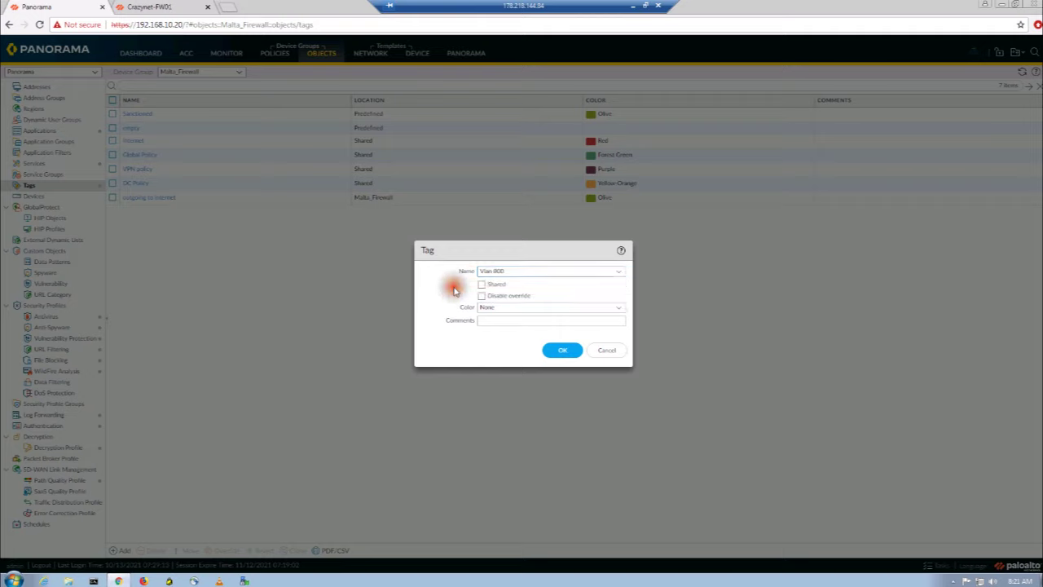
triple_click(522, 267)
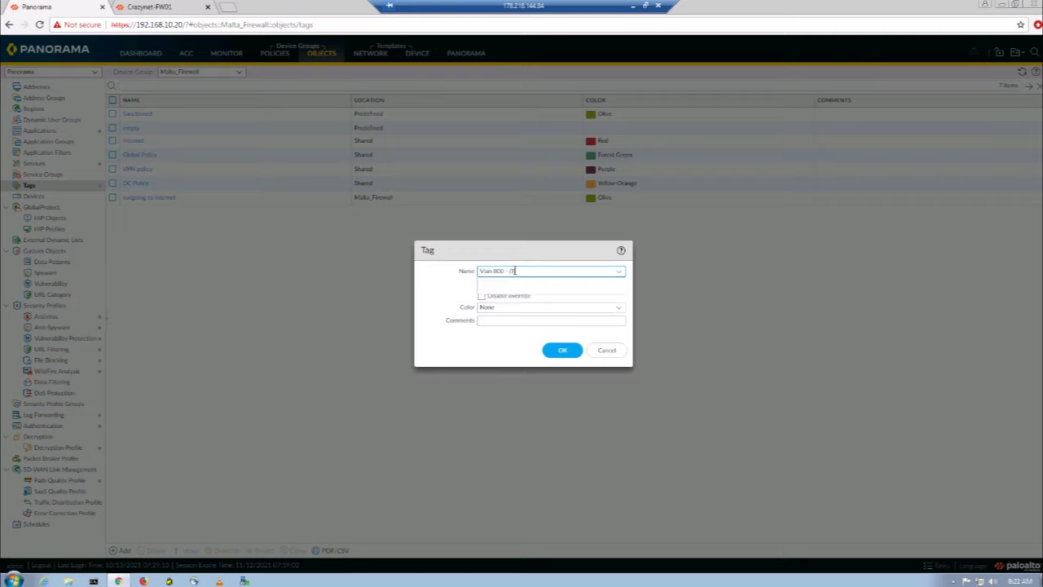
double_click(499, 272)
text(100)
click(443, 296)
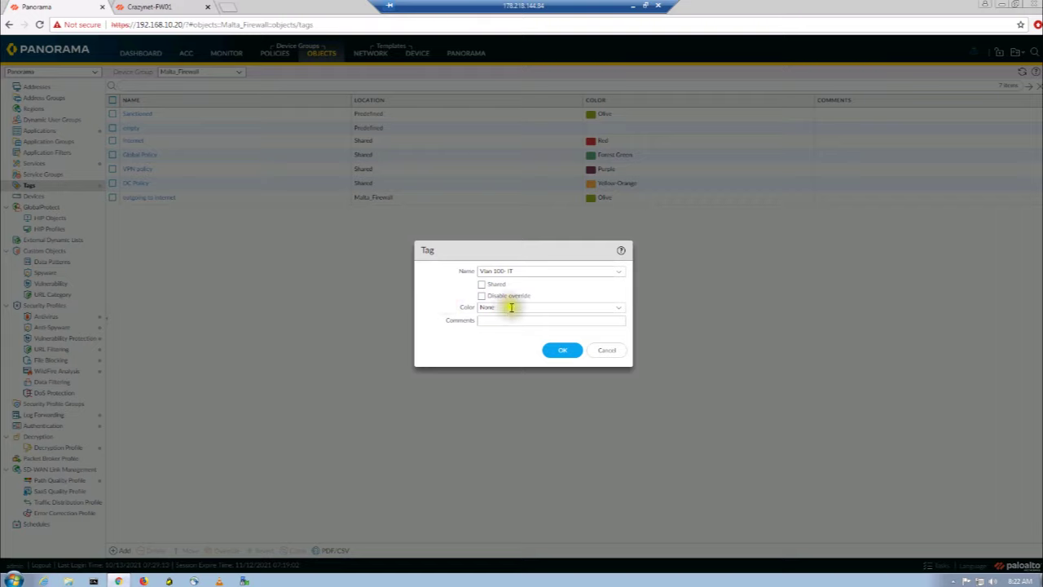
Step: Set the Vlan 100- IT tag's color to Yellow and save the tag
click(616, 307)
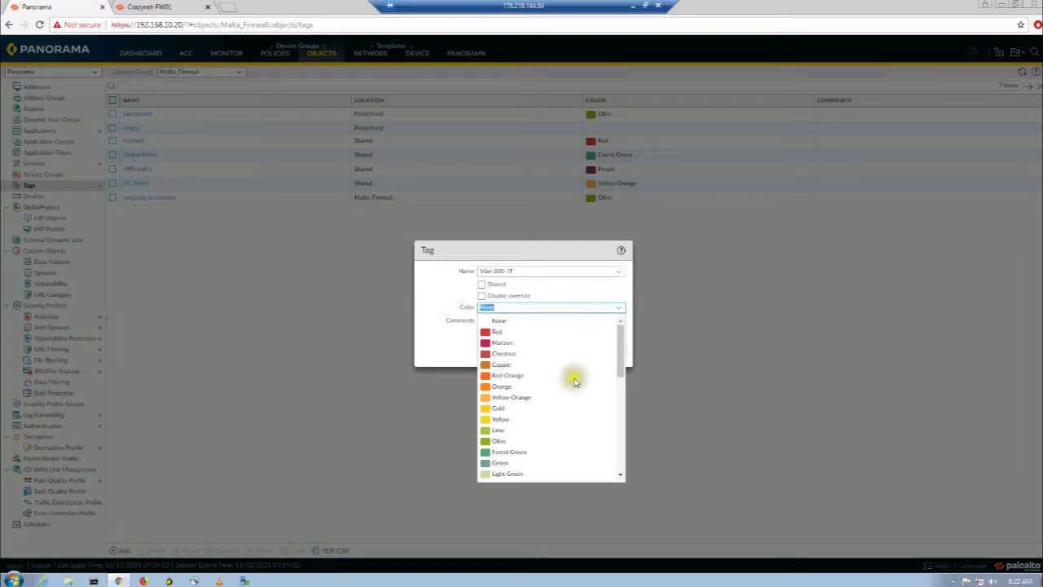
click(556, 420)
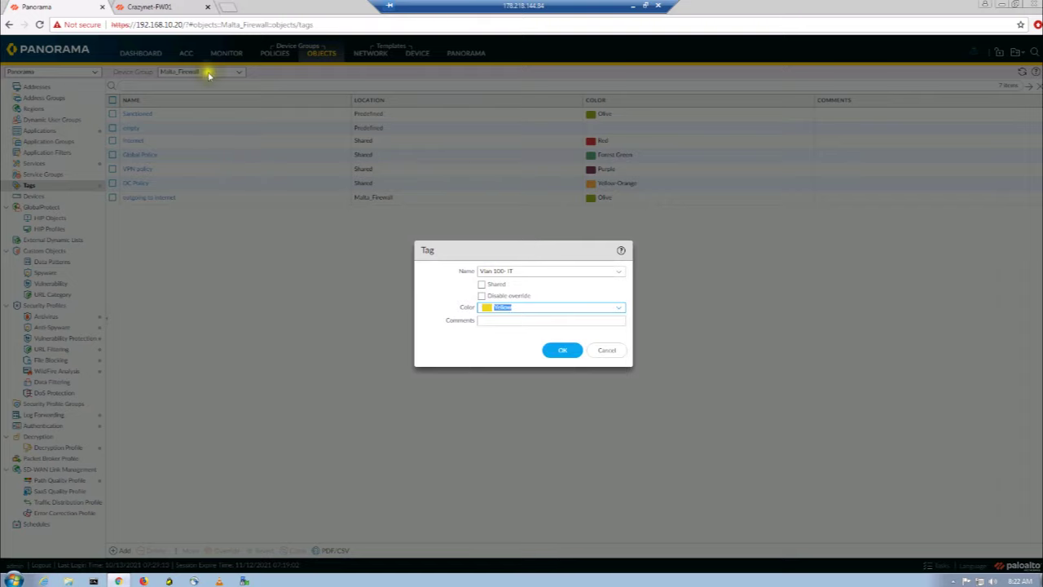
click(552, 351)
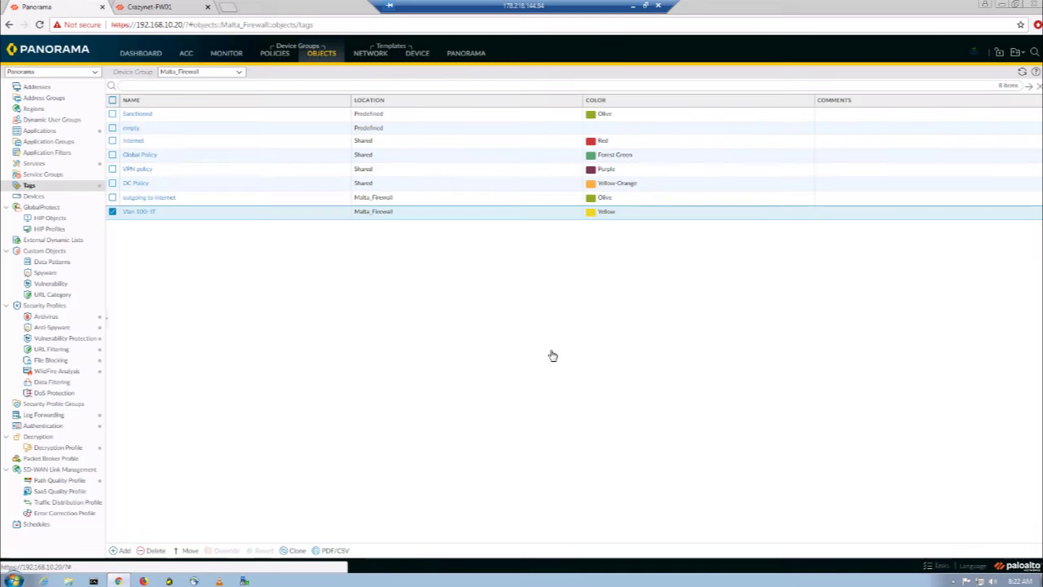
Step: Start a new security pre-rule in Malta_Firewall named IT access to Facebook
click(264, 53)
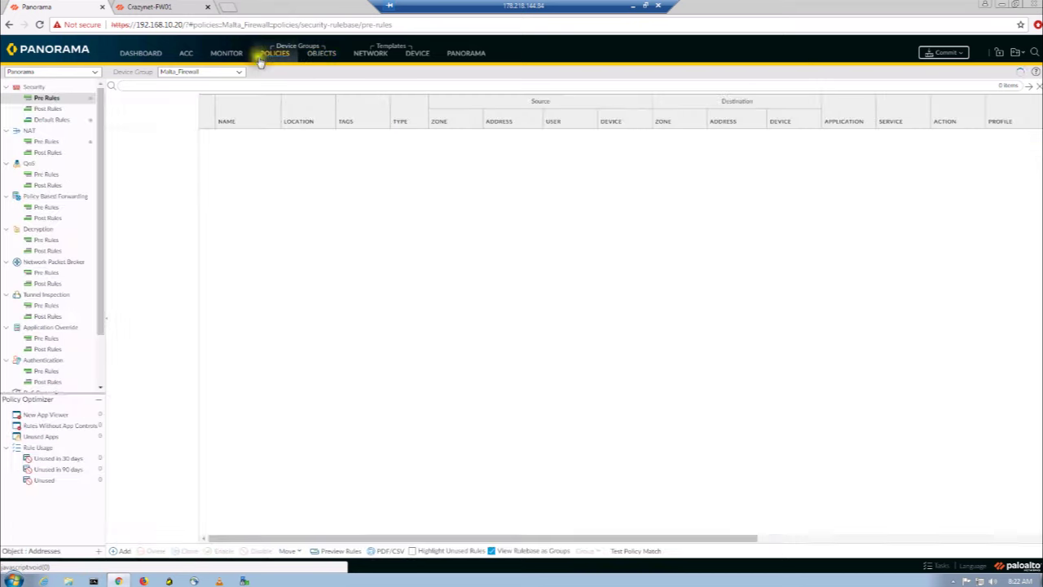
click(122, 551)
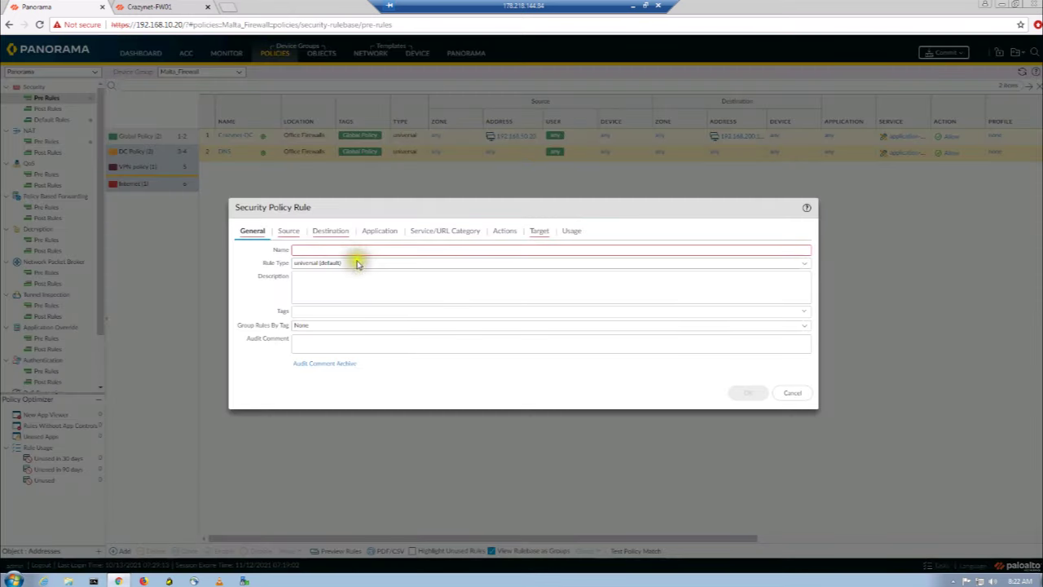
click(336, 250)
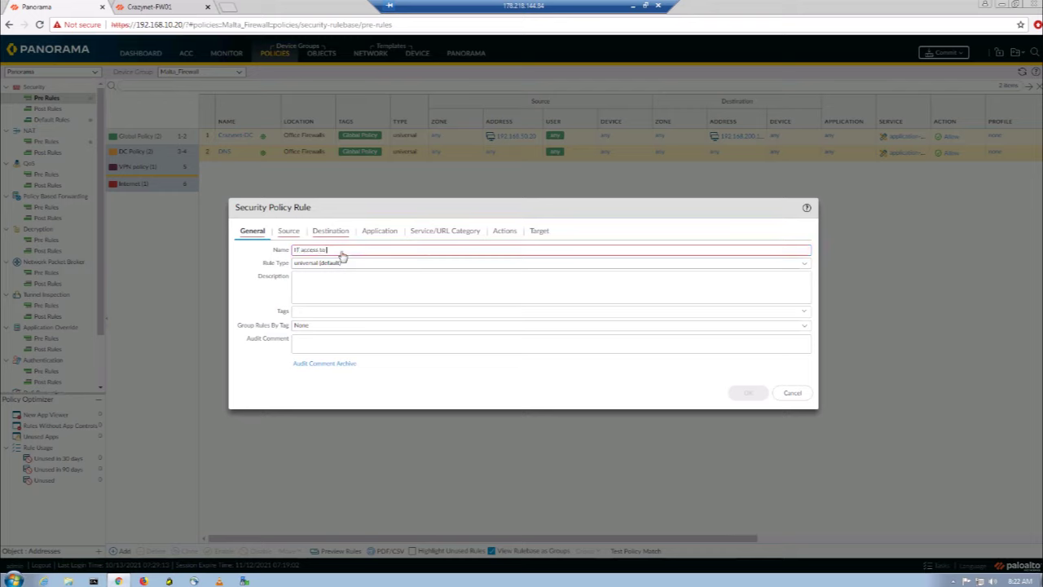
text(book)
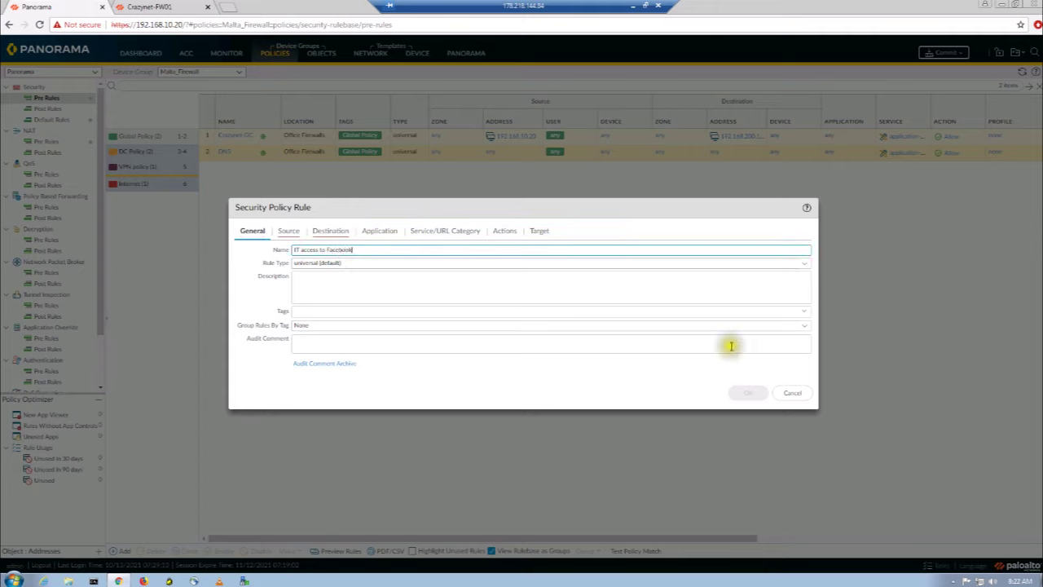
Step: Assign the Vlan 100- IT tag to the IT access to Facebook rule and group it by that tag
click(804, 311)
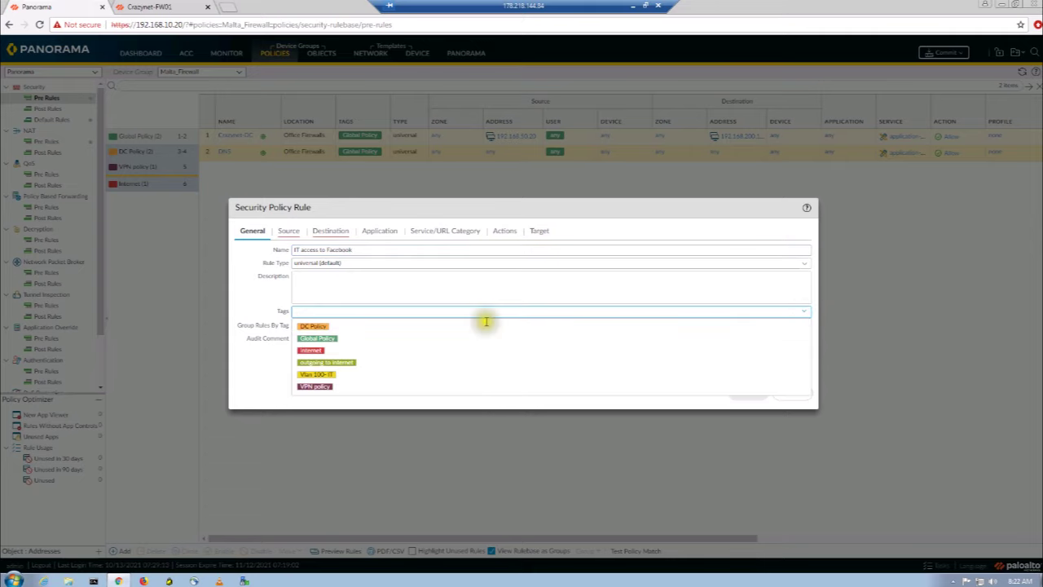
click(342, 374)
click(709, 303)
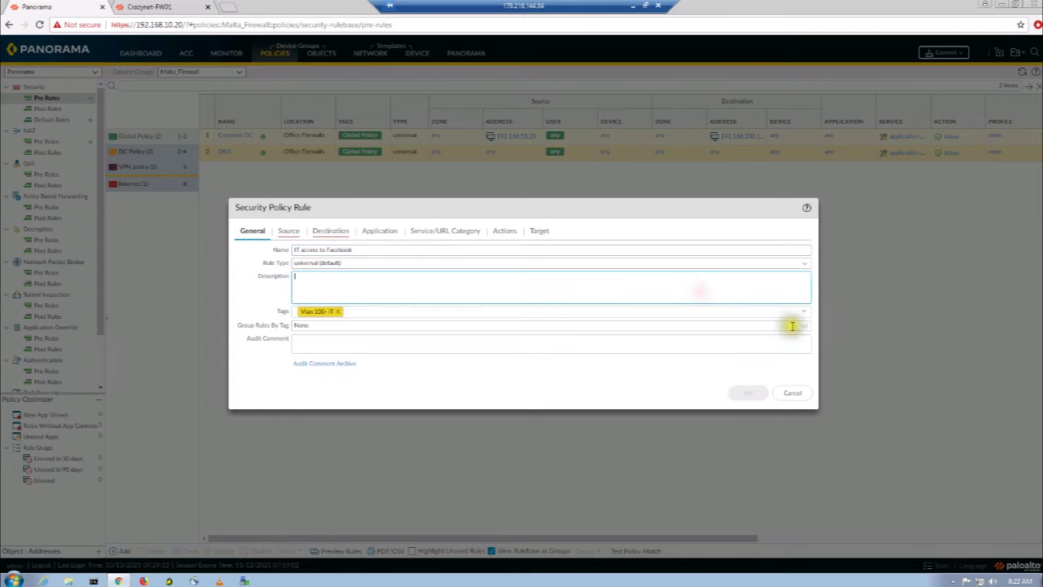
click(803, 325)
click(348, 392)
click(498, 356)
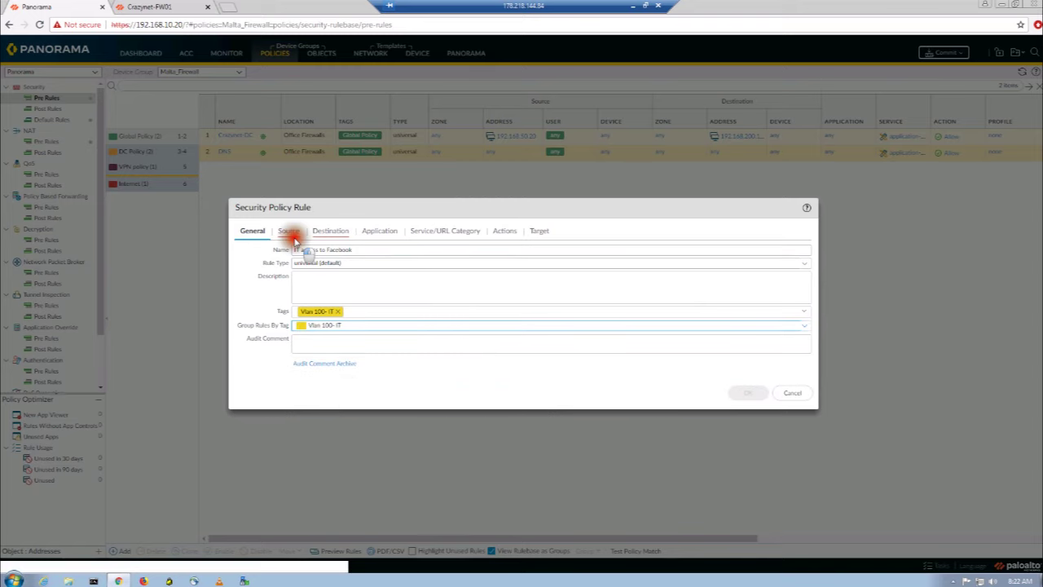
click(324, 362)
click(685, 396)
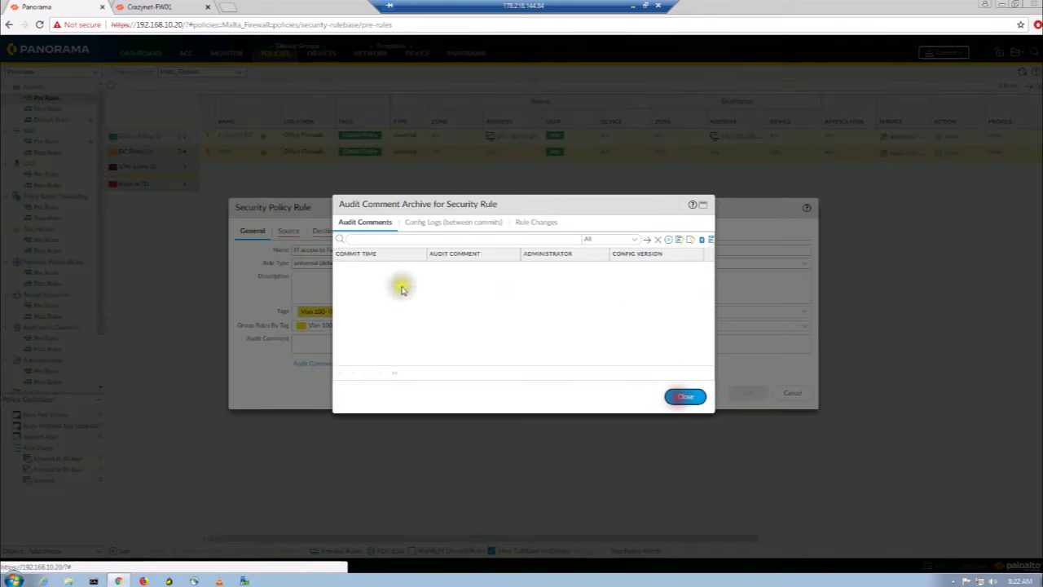
Step: Set the rule's source zone to Any and add a source address beginning with 192.168.100
click(288, 230)
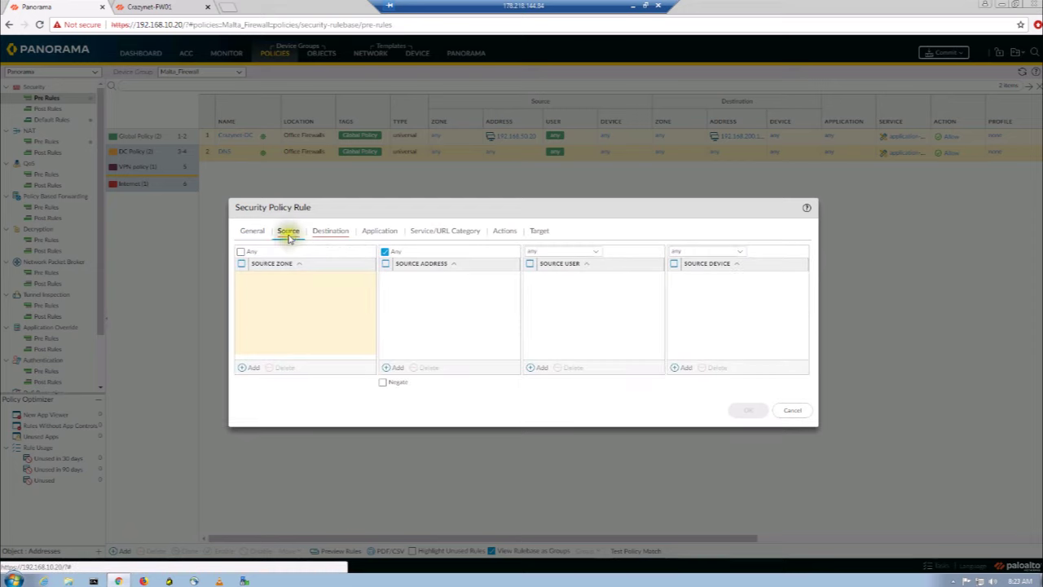
click(241, 251)
click(395, 367)
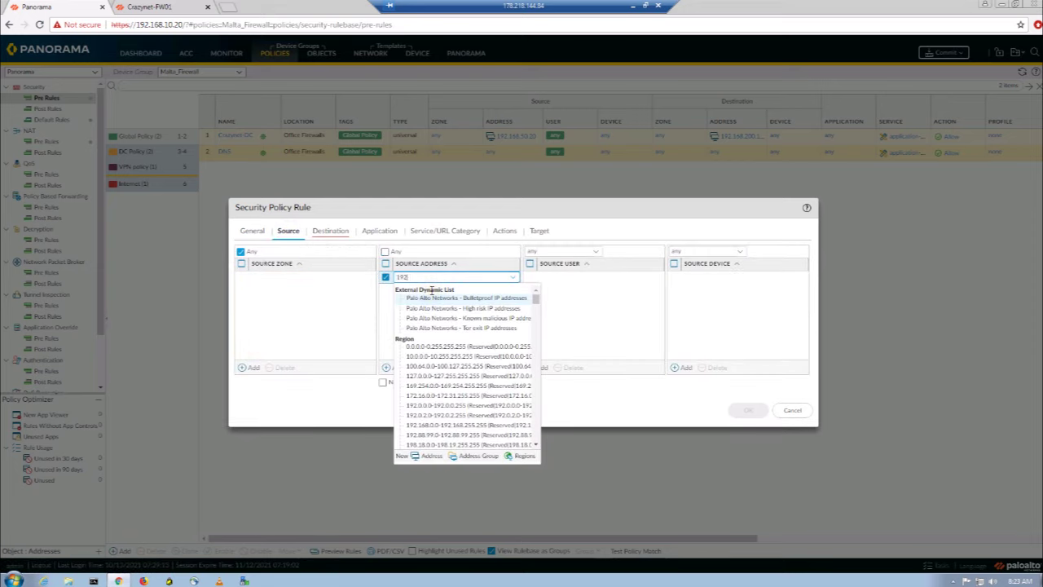
text(192.168.100)
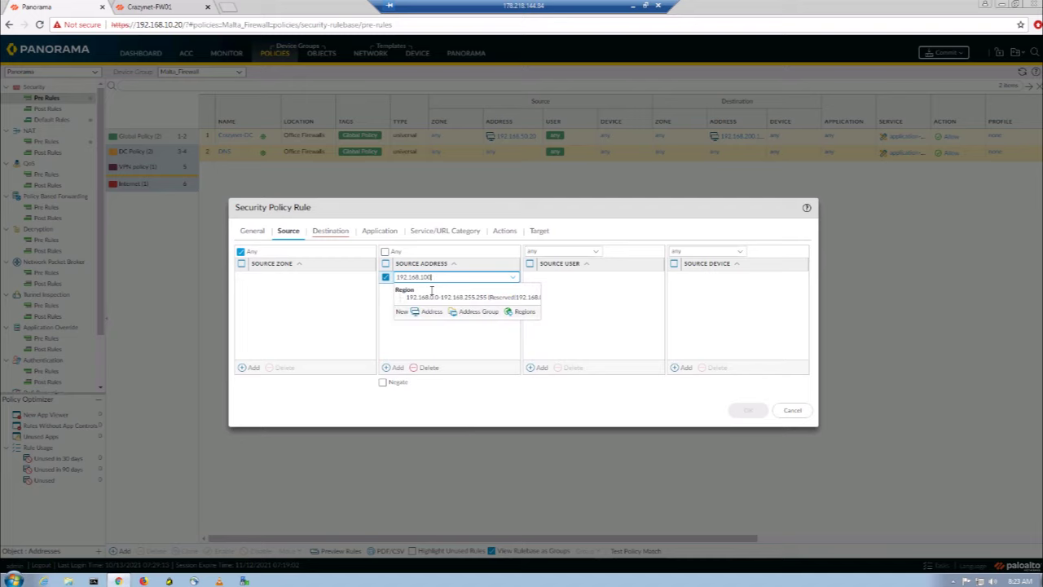
text(./)
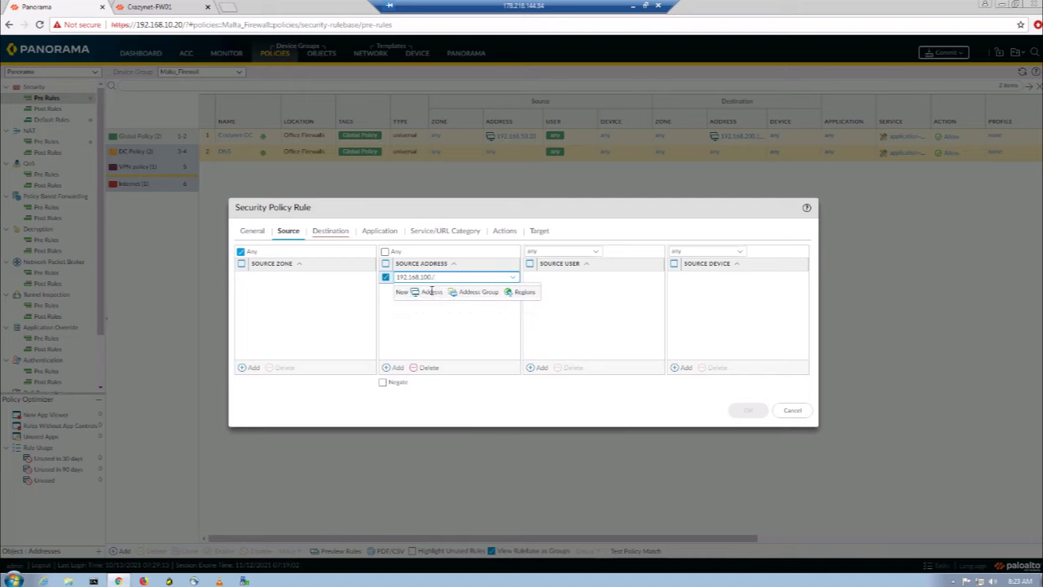
click(463, 328)
Step: Set the destination zone of the IT access to Facebook rule to any
click(326, 231)
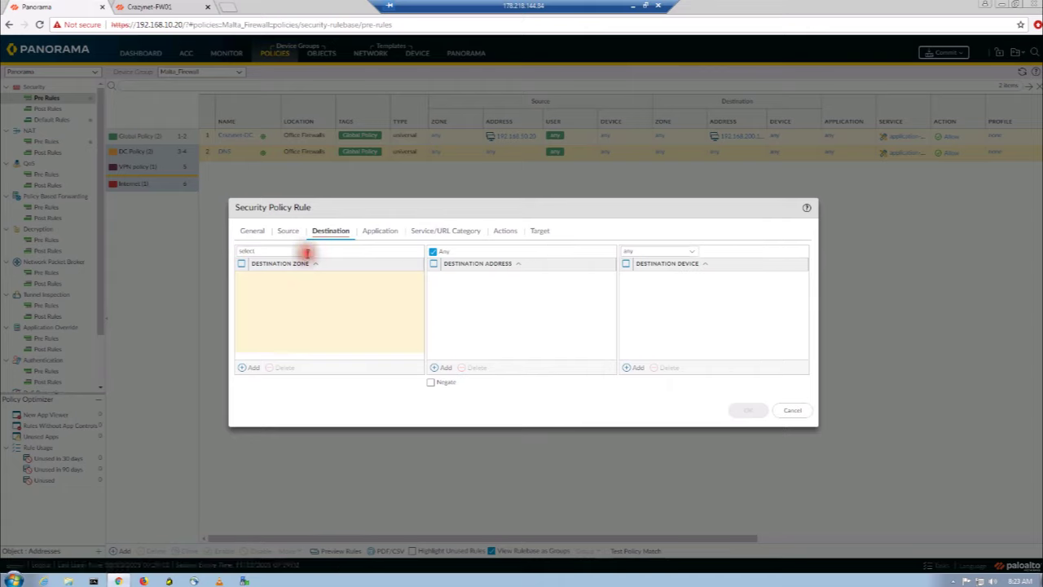
click(303, 251)
click(255, 278)
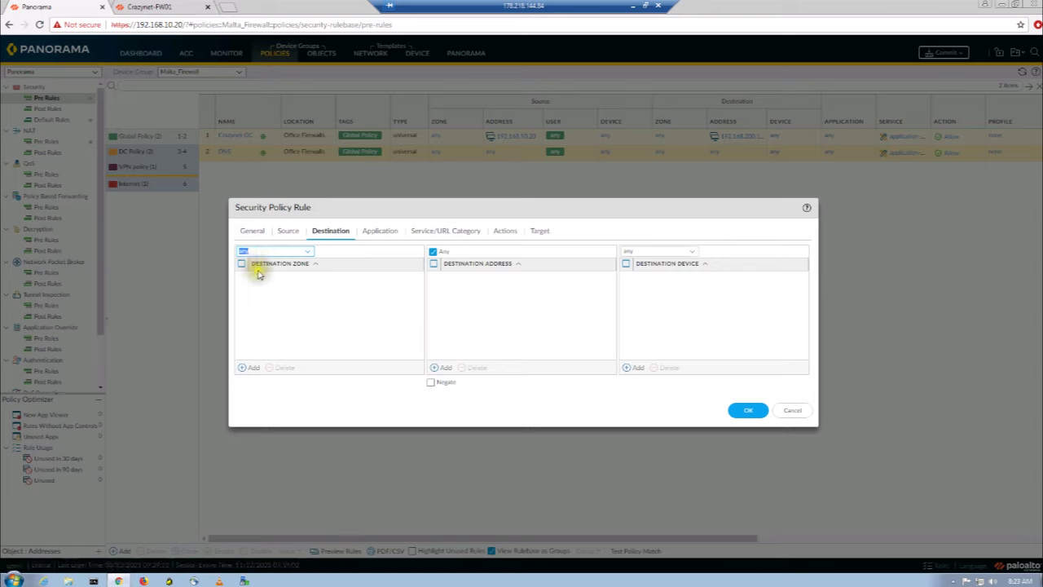
Step: Start a new address object named Facebook for the rule's destination address
click(438, 368)
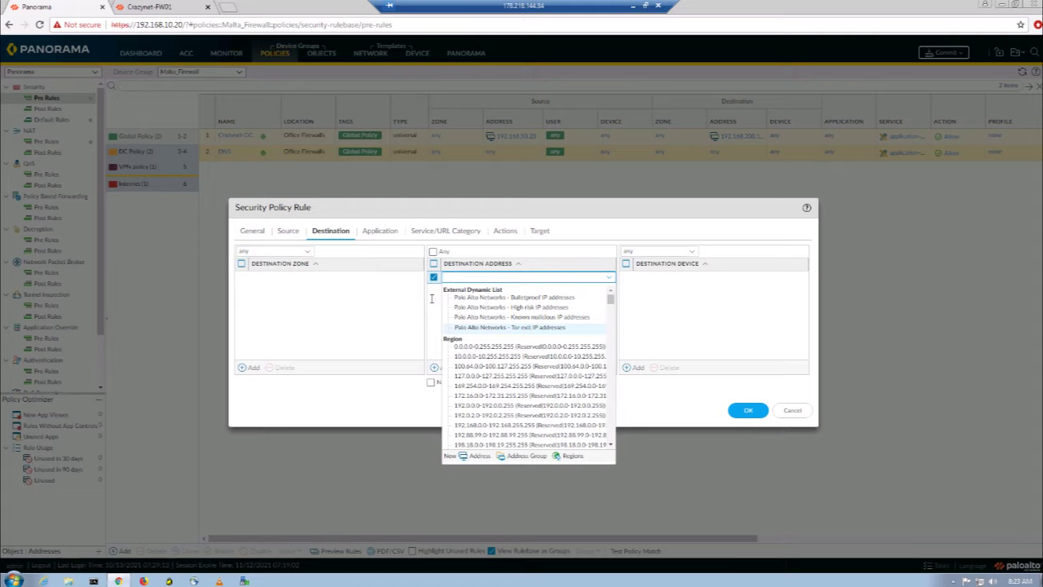
click(431, 297)
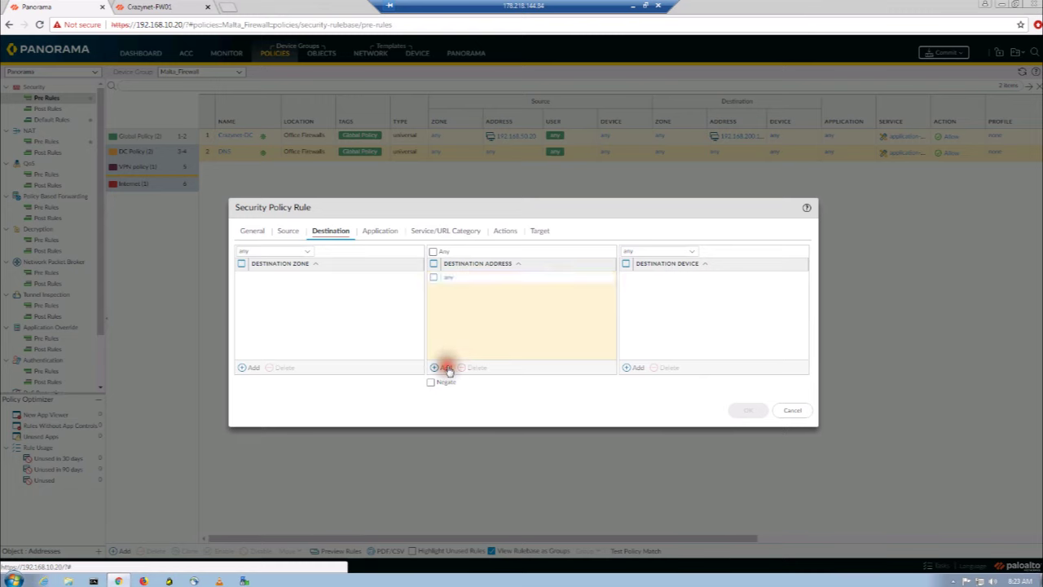
click(447, 369)
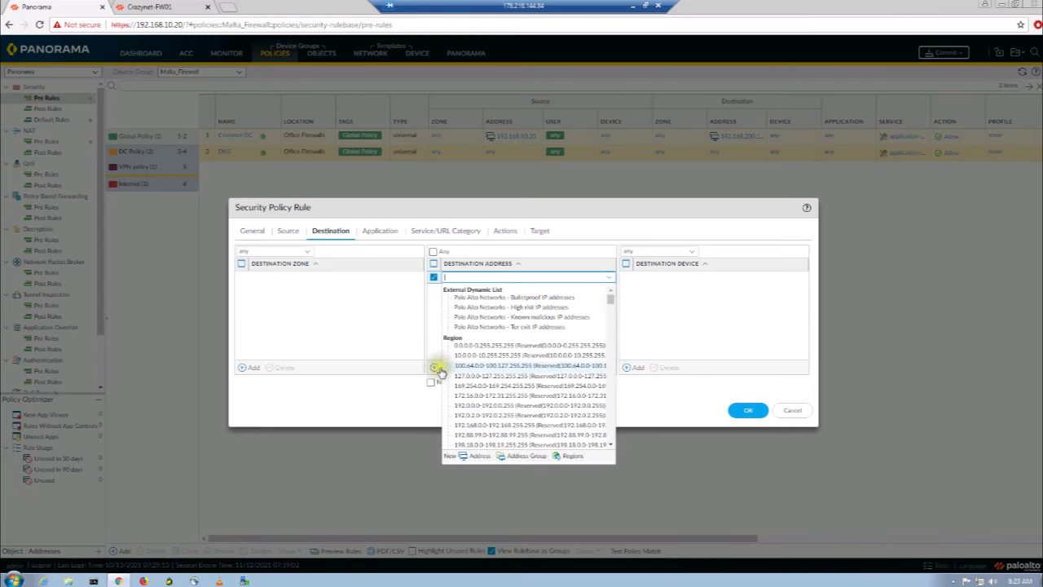
click(481, 458)
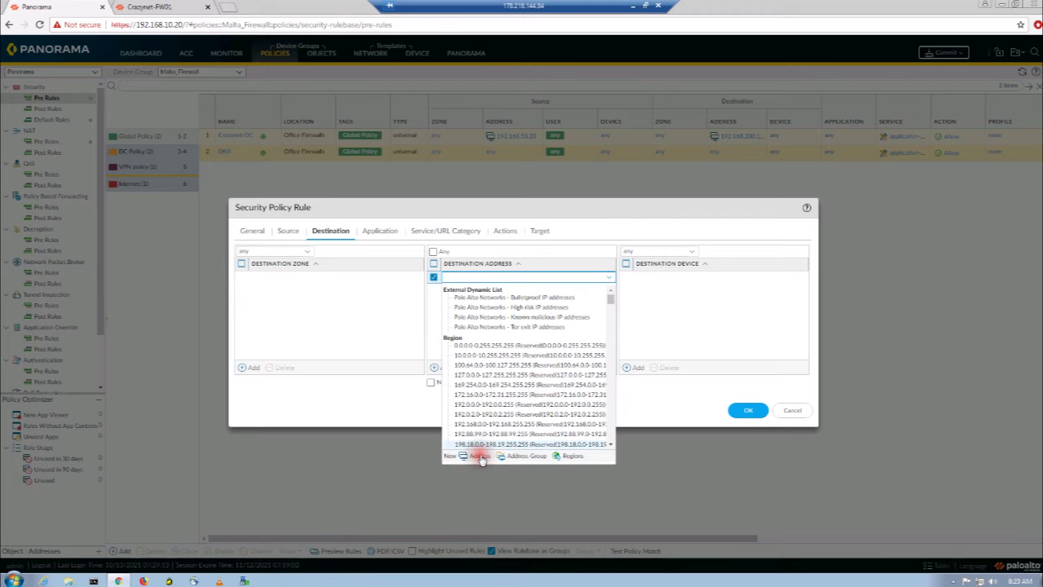
click(420, 251)
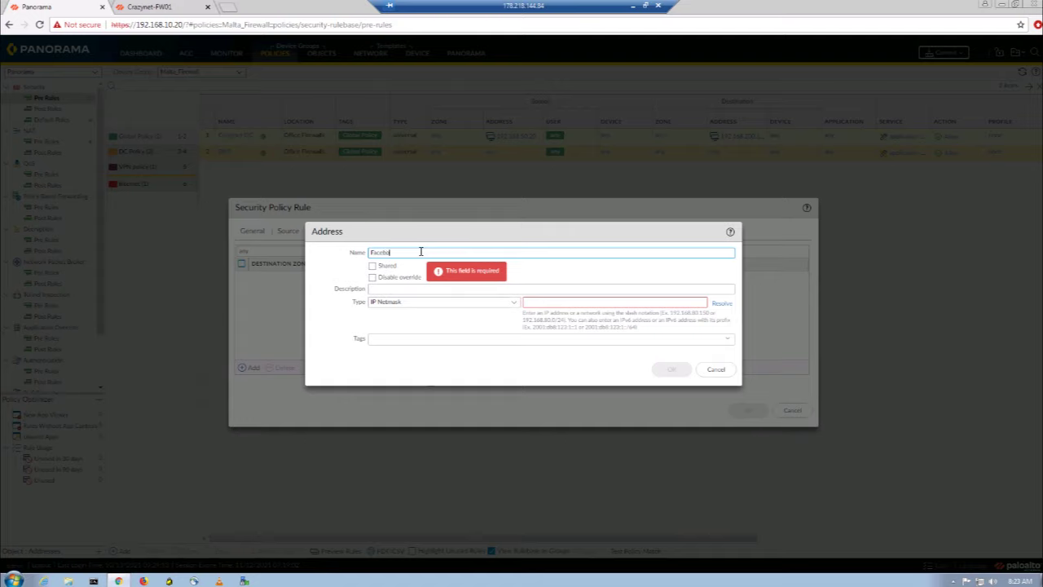
click(400, 290)
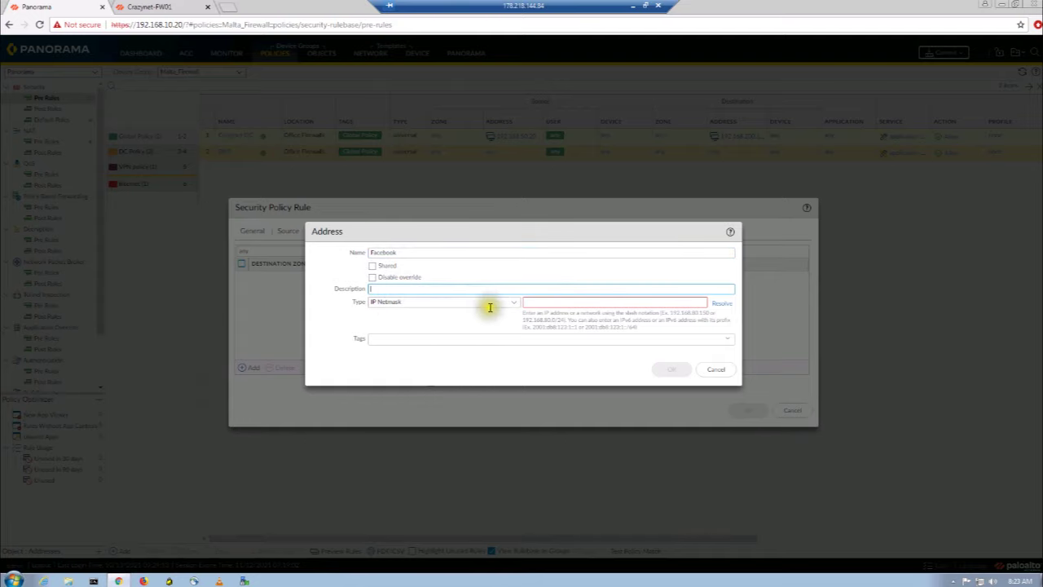
Step: Define the Facebook address as the FQDN facebook.com and save it as the rule's destination
click(515, 303)
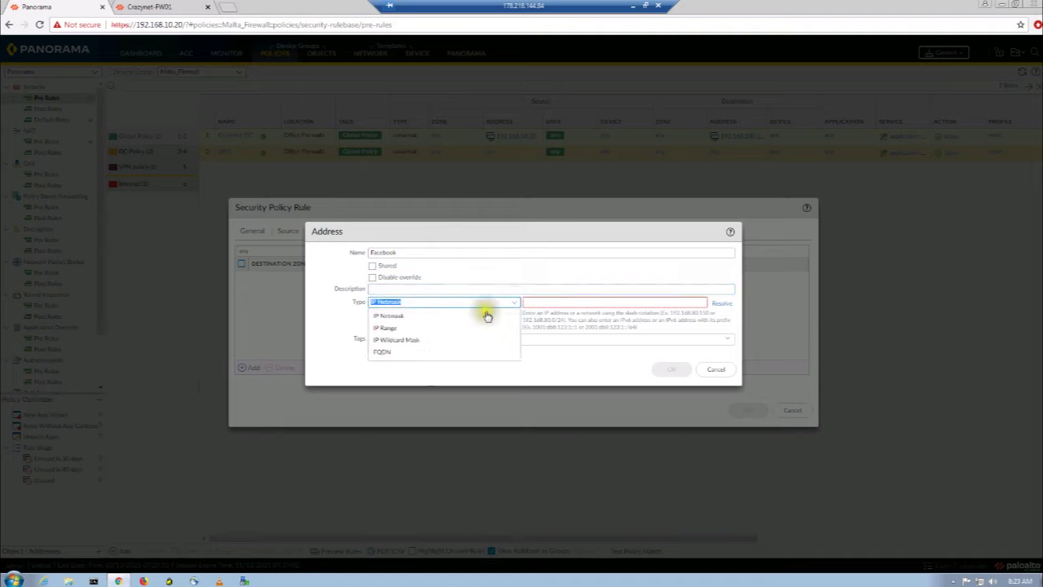
click(445, 352)
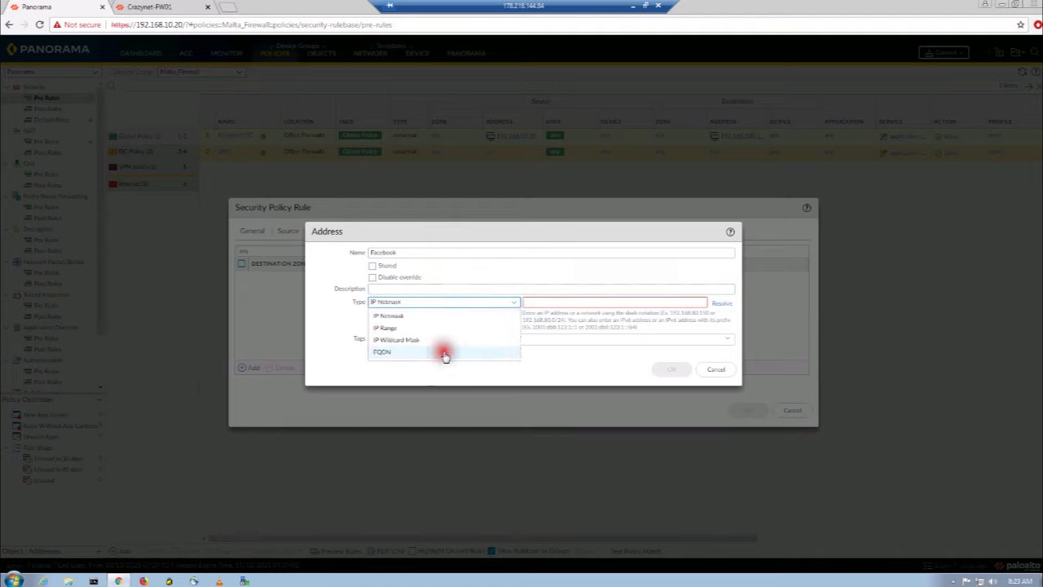
click(562, 304)
text(face)
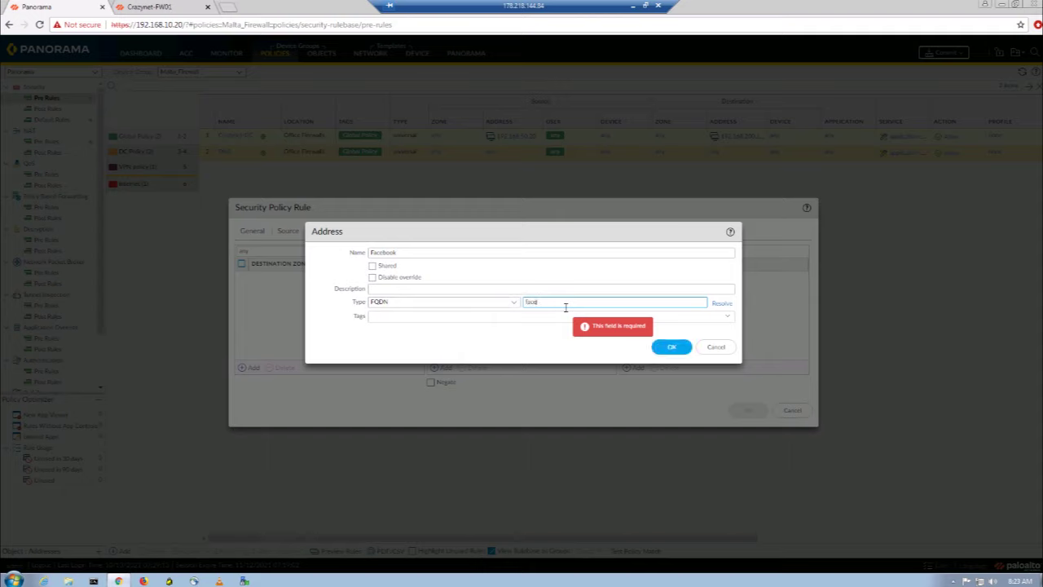
text(book)
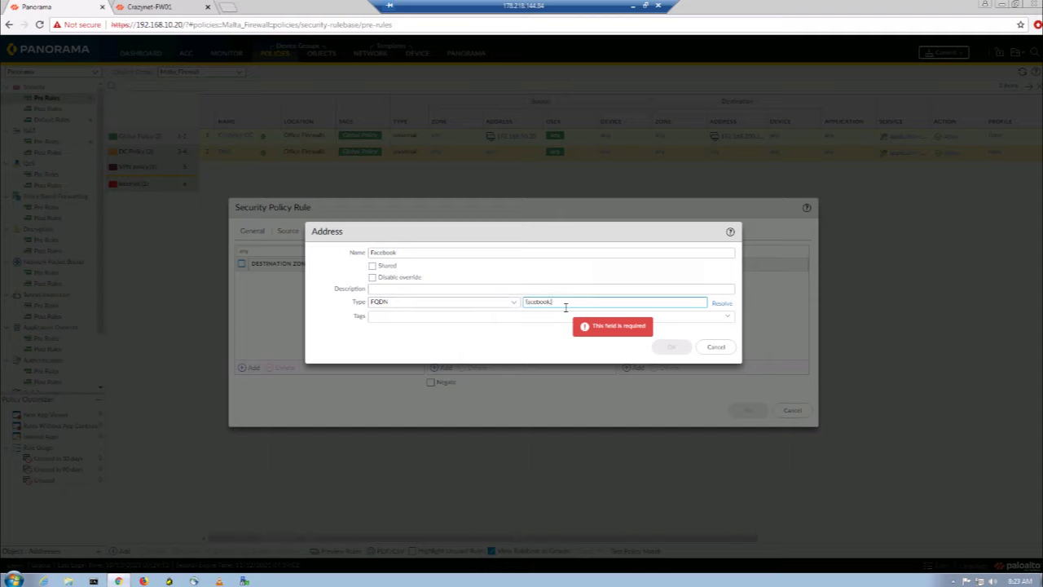
text(.com)
click(685, 353)
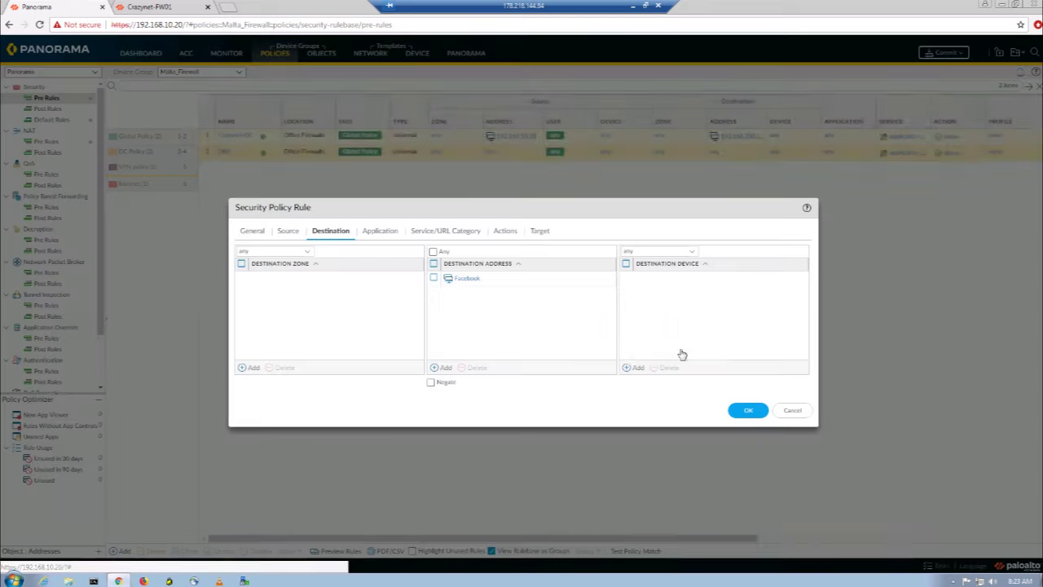
Step: Try to save the IT access to Facebook rule and recheck its source and destination addresses
click(746, 413)
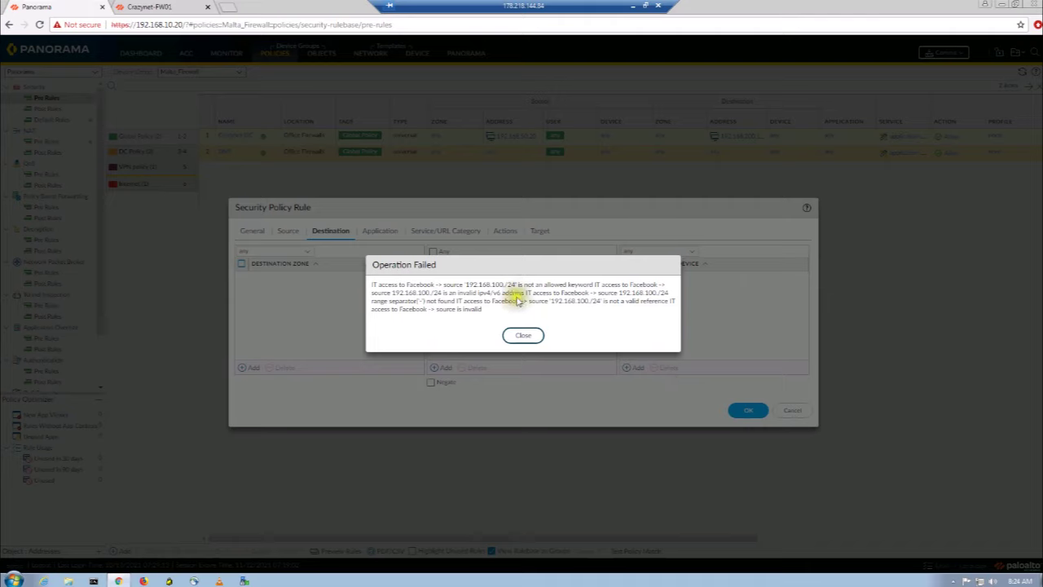
click(532, 338)
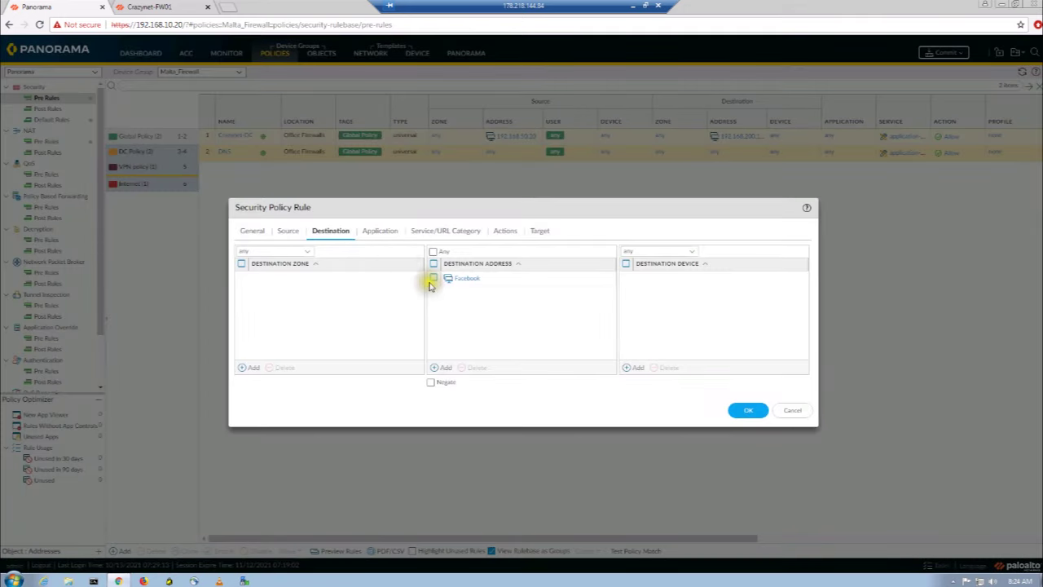
click(292, 231)
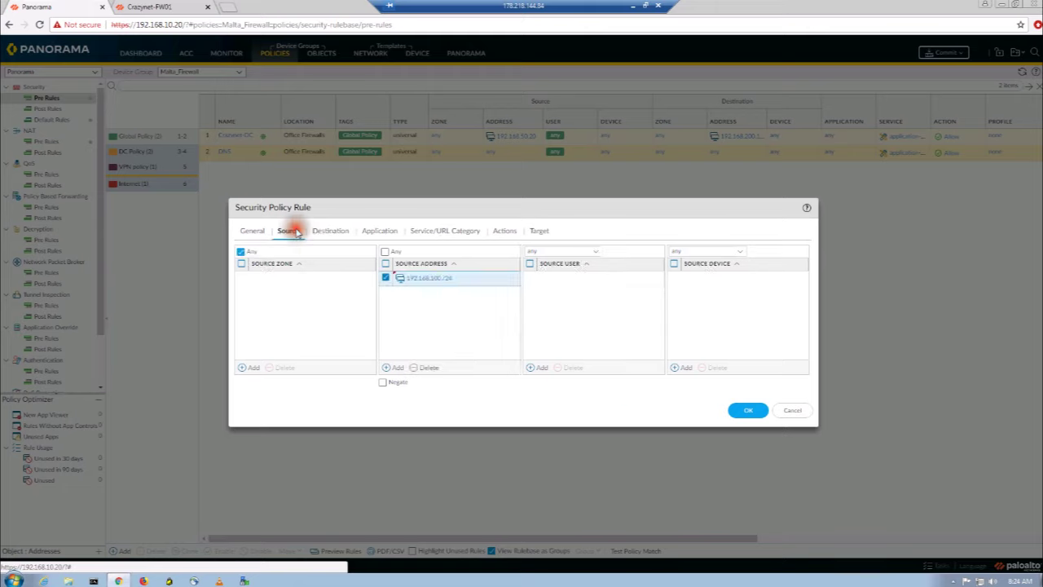
click(331, 232)
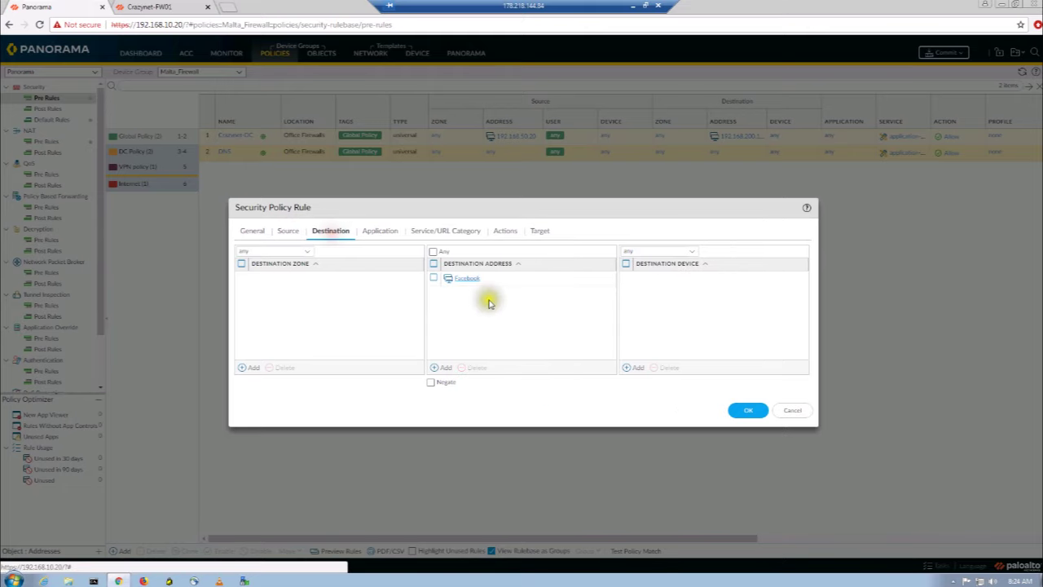
click(743, 411)
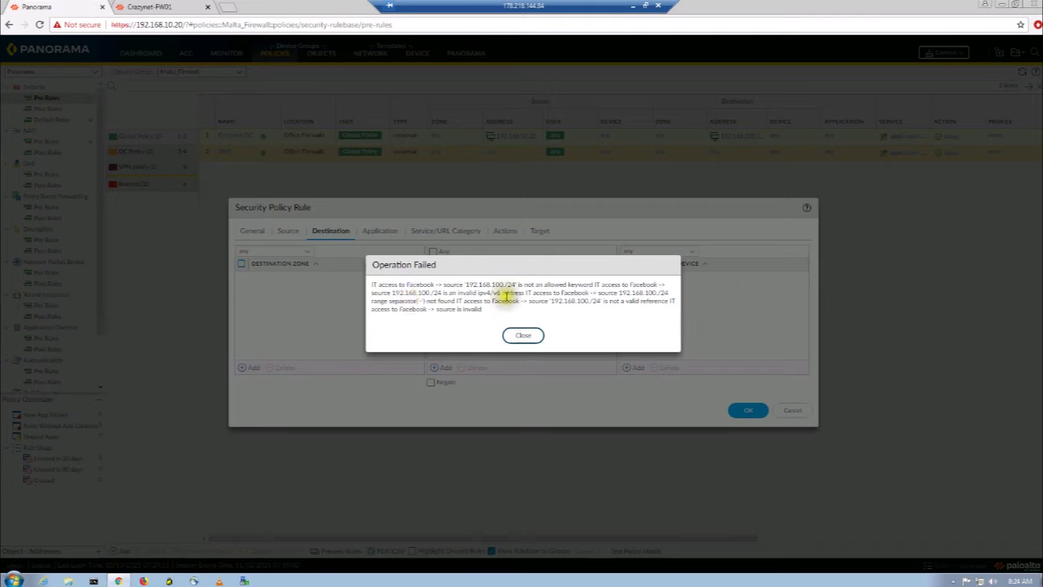
click(523, 335)
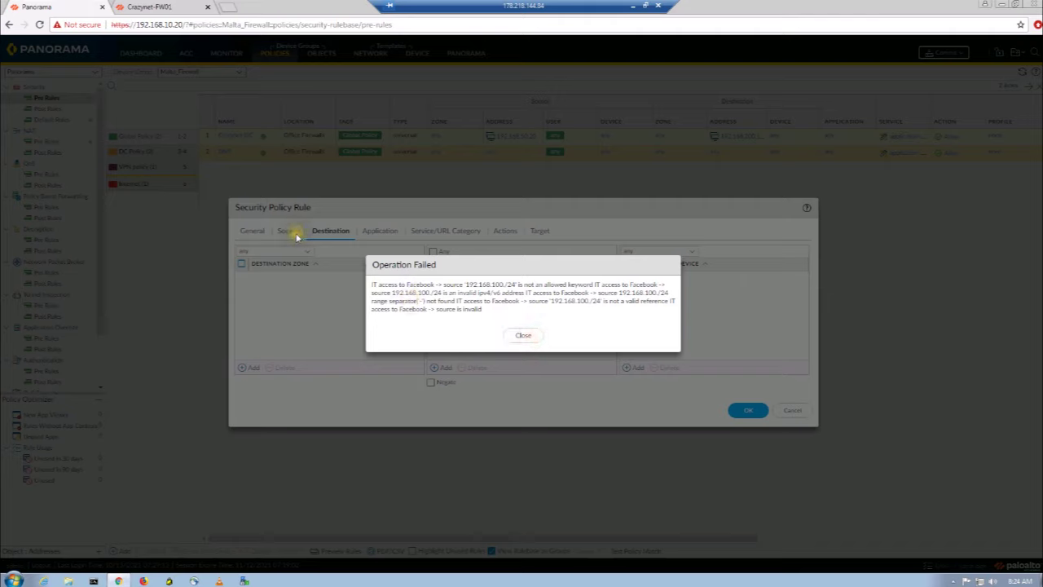
click(524, 335)
Step: Correct the rule's source address to 192.168.100.0/24 and save the rule
click(290, 231)
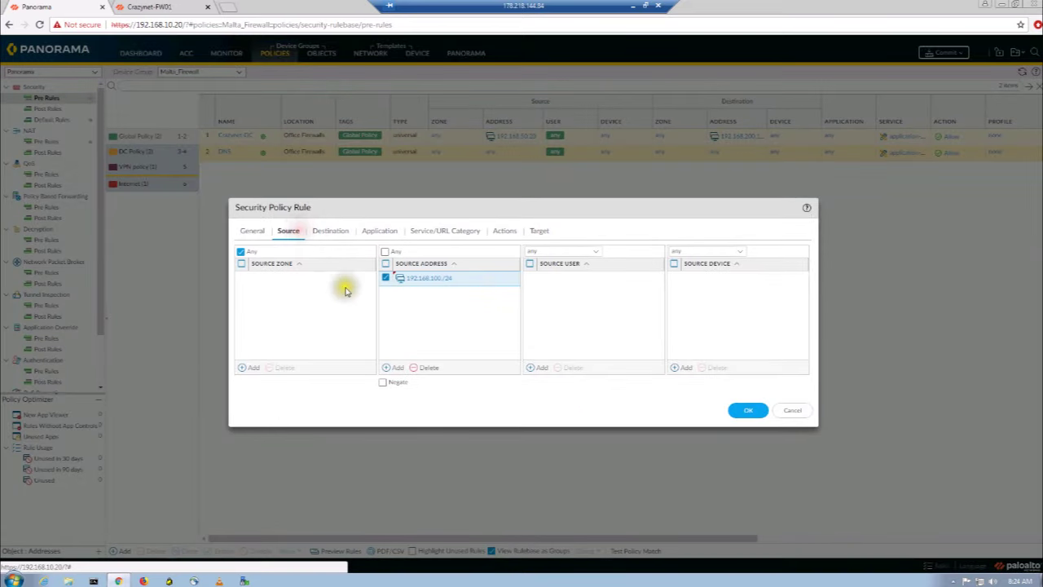
click(454, 276)
click(432, 277)
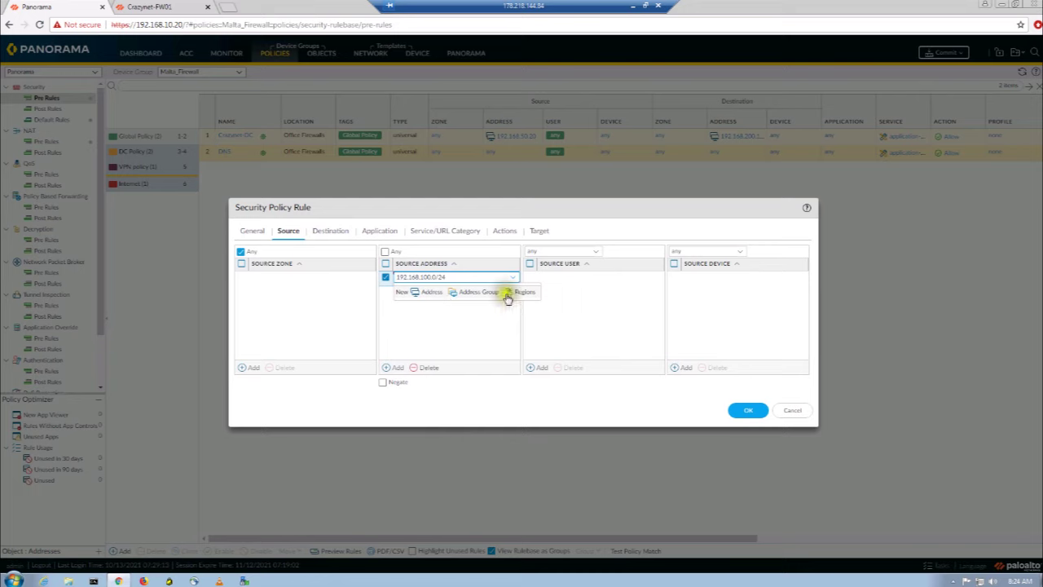
click(577, 326)
click(758, 414)
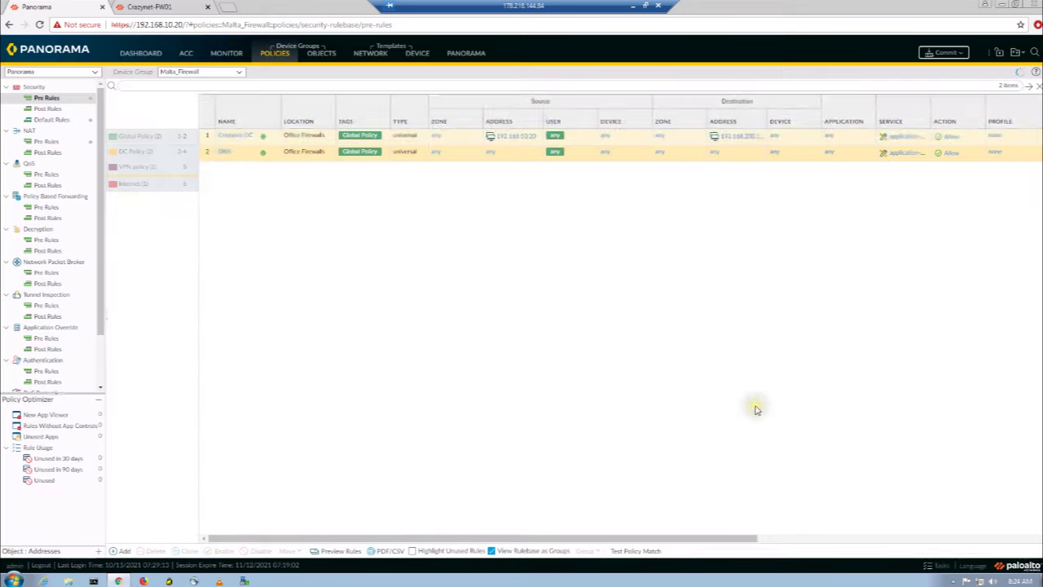
Step: Review the Vlan 100- IT group's rules and compare the pre-rule list with and without tag grouping
click(158, 201)
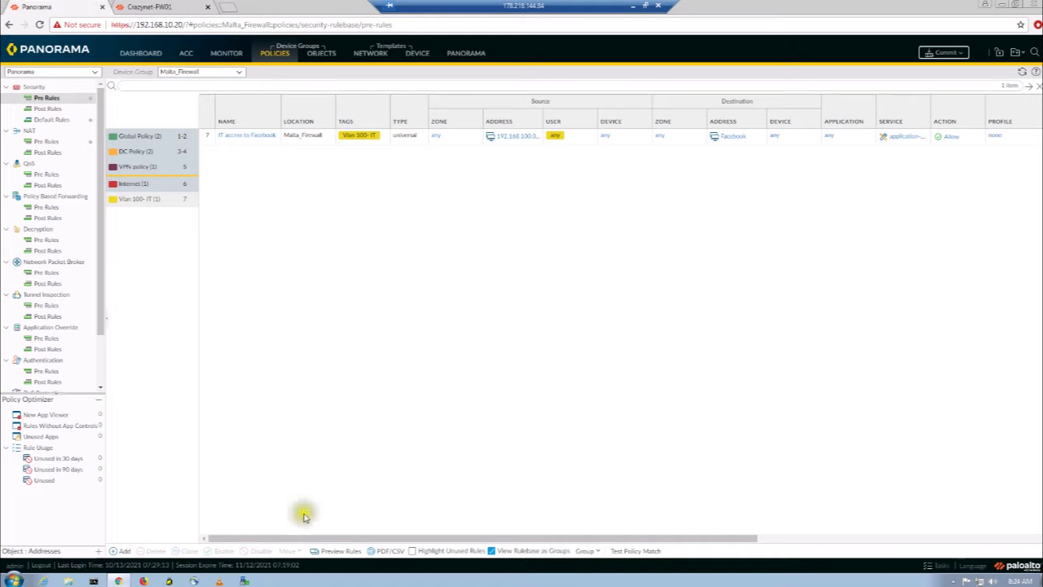
click(492, 551)
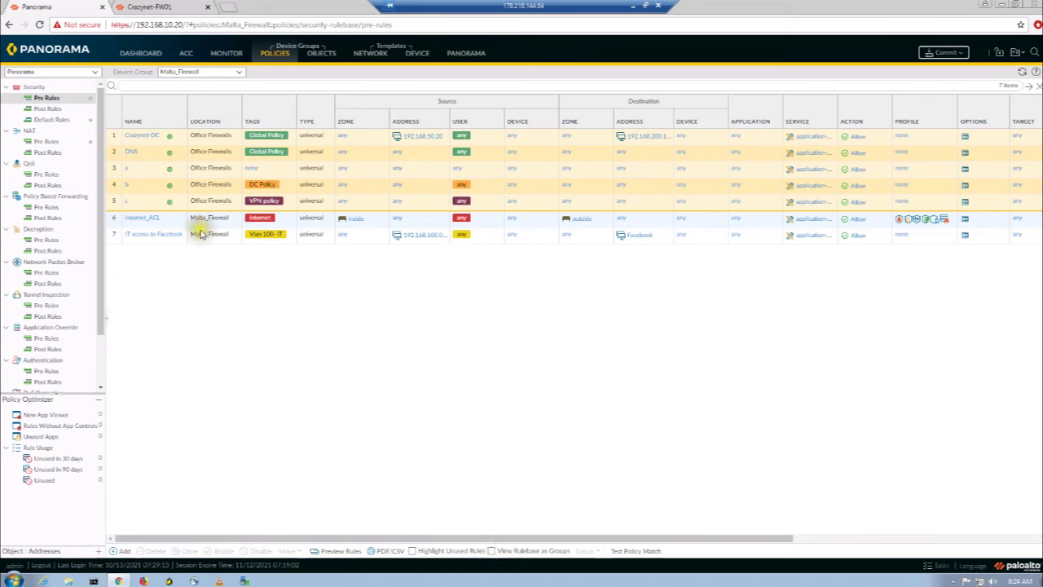
click(491, 551)
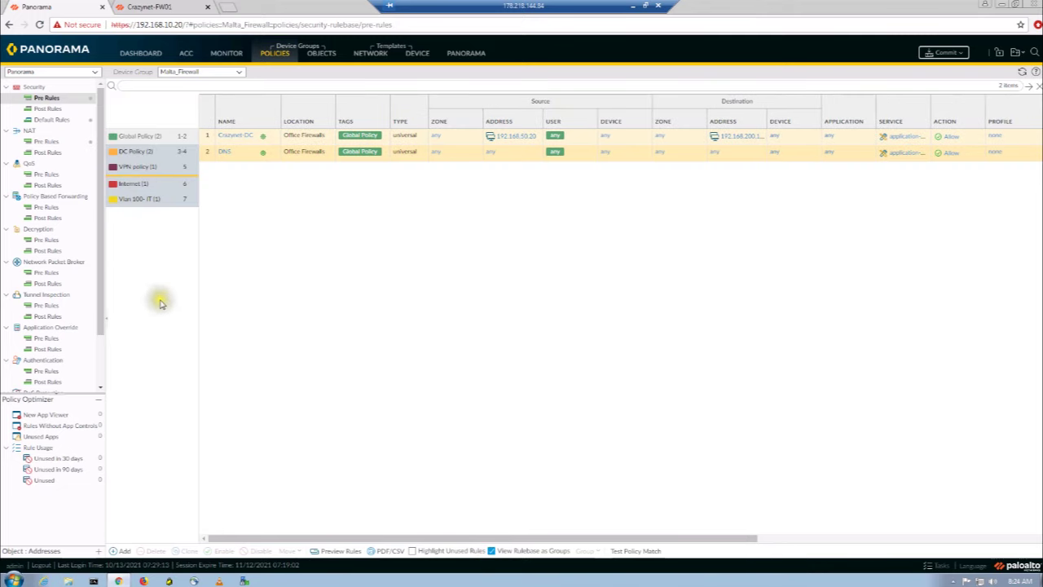
click(136, 204)
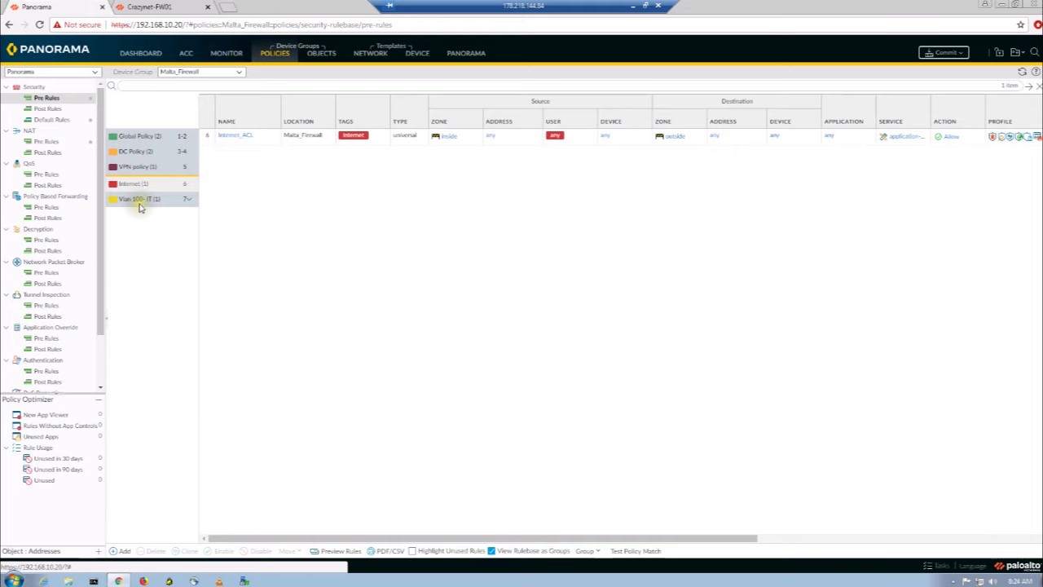
click(137, 202)
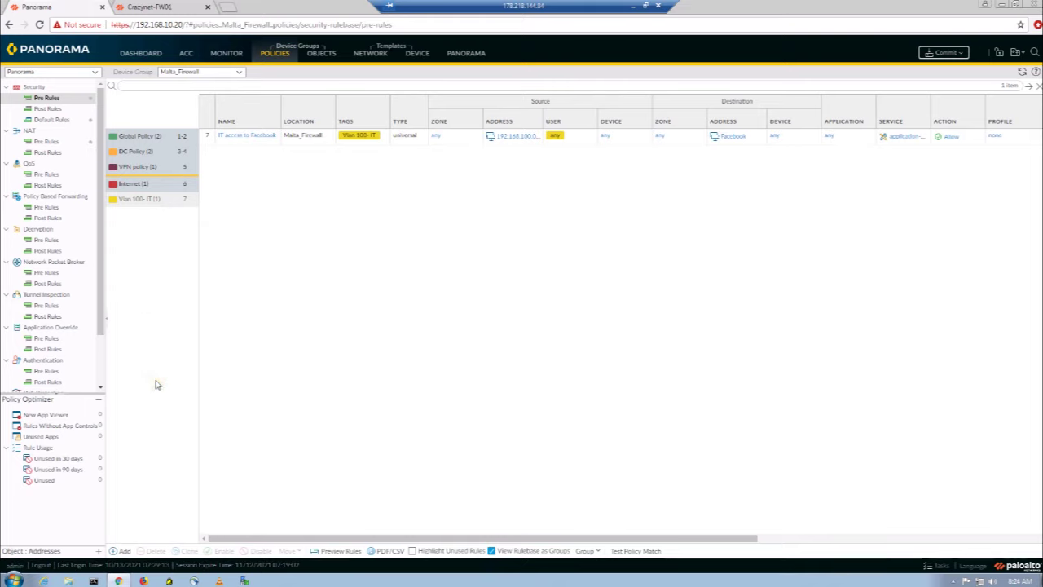
Step: Commit and push the Malta_Firewall changes to Crazynet-FW01, limiting the commit to changes made by admin
click(937, 52)
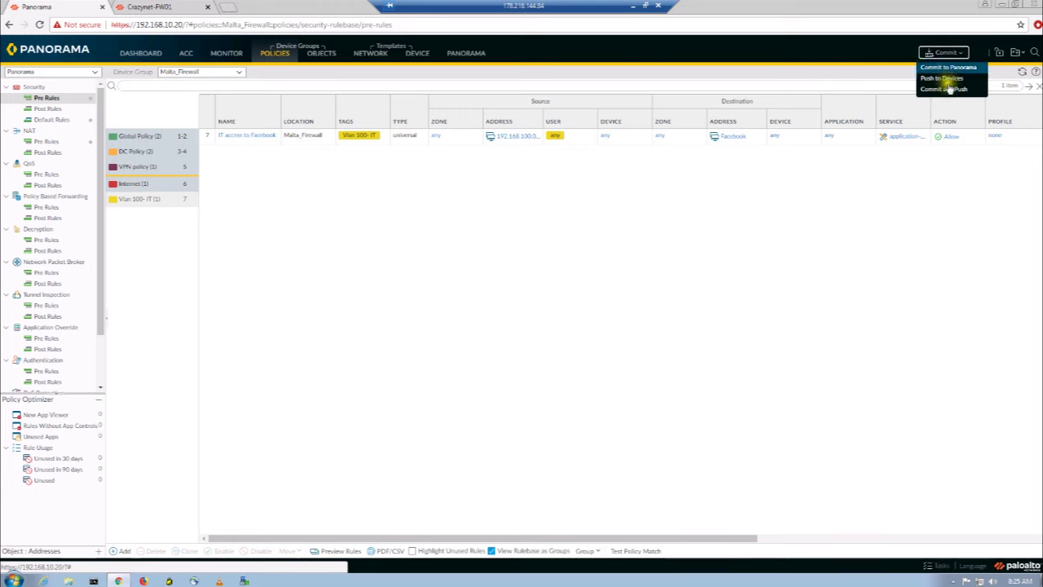
click(949, 90)
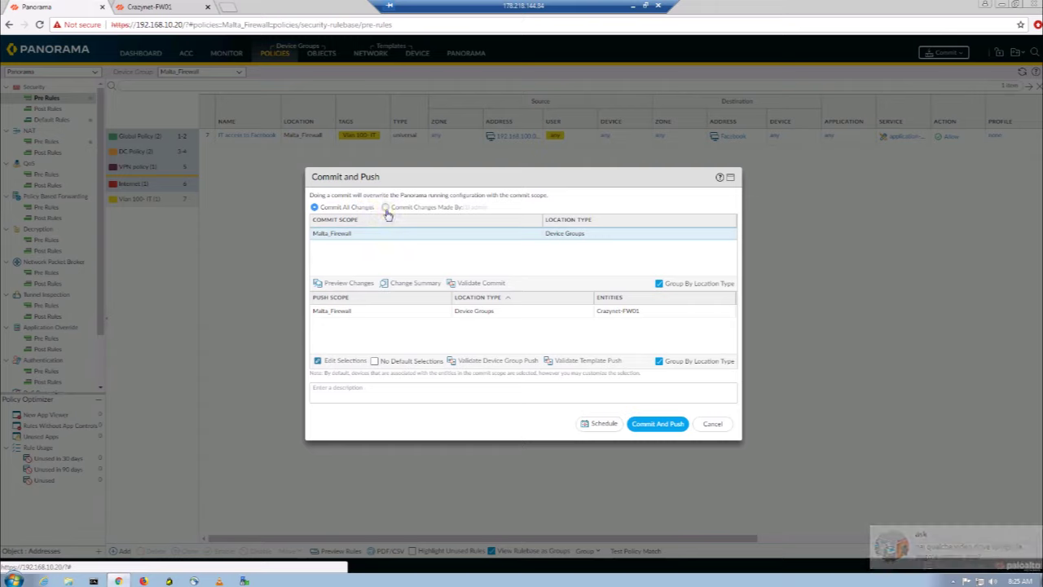
click(385, 209)
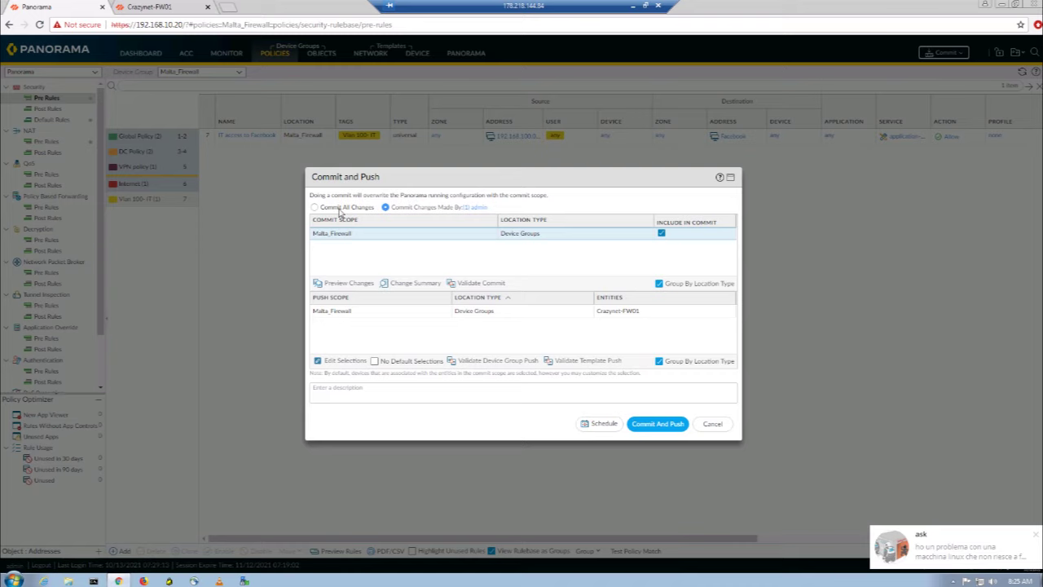
click(340, 208)
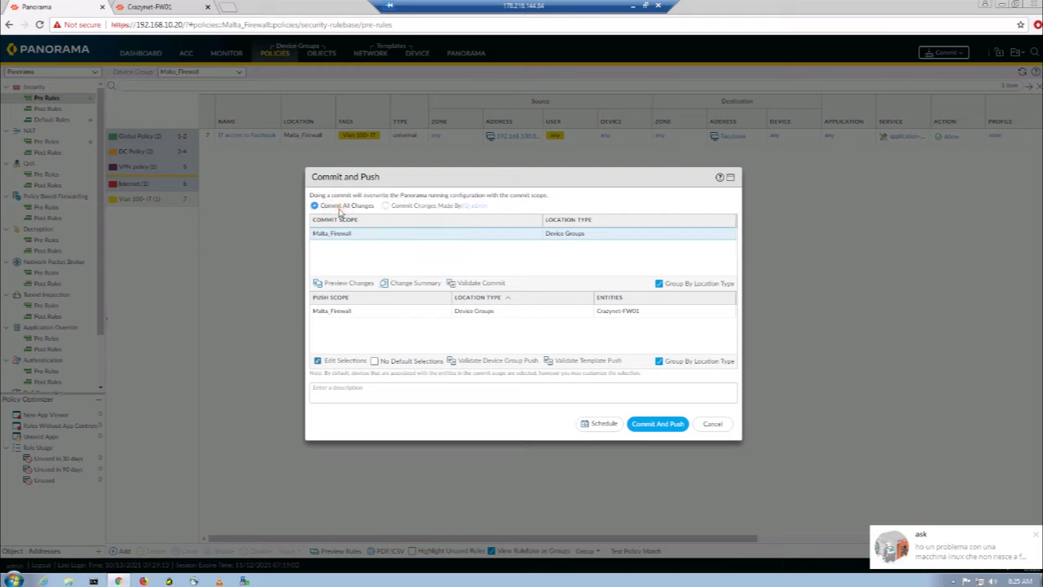
click(386, 206)
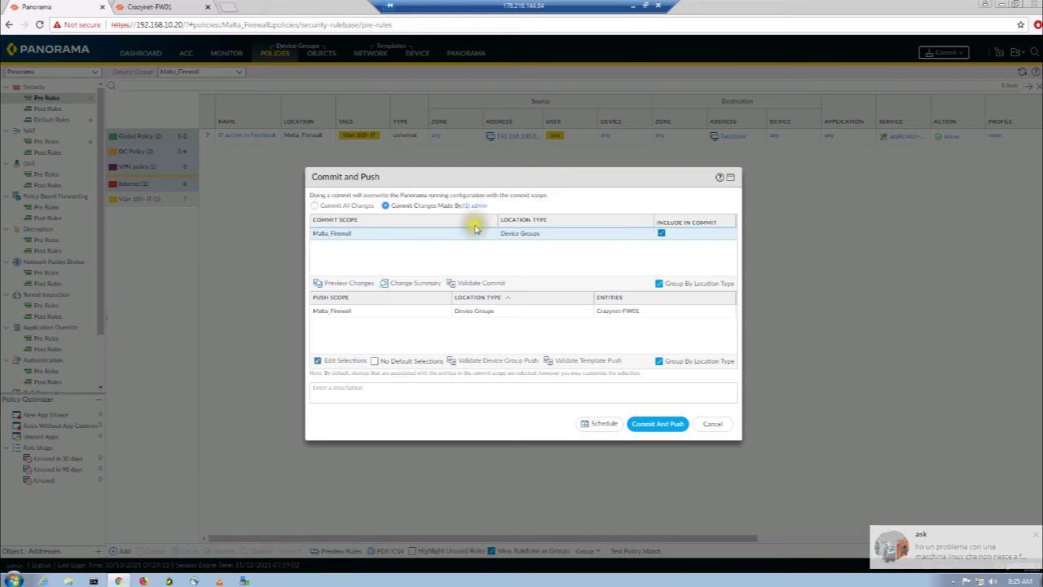
click(666, 426)
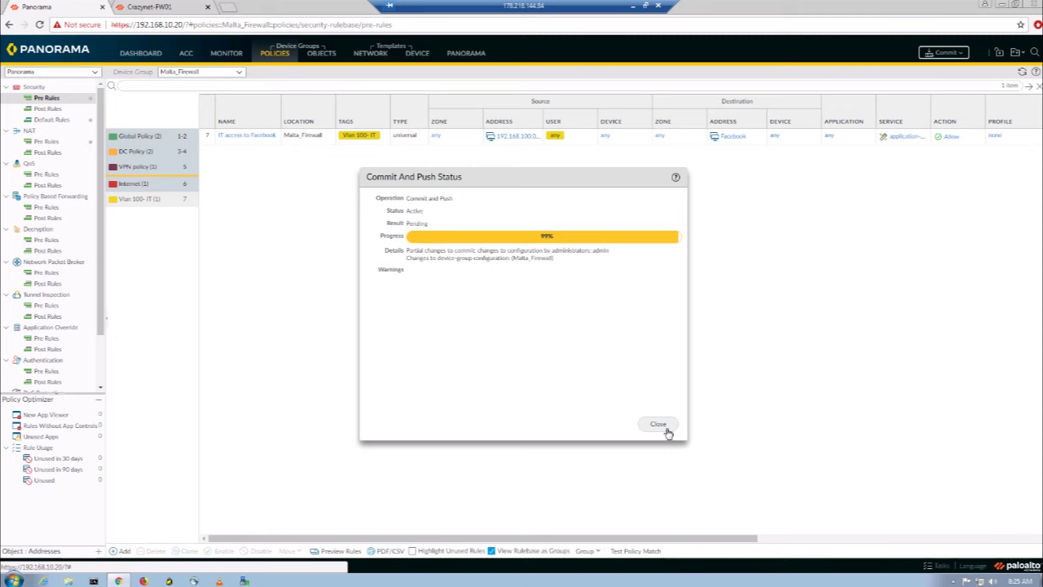
click(659, 426)
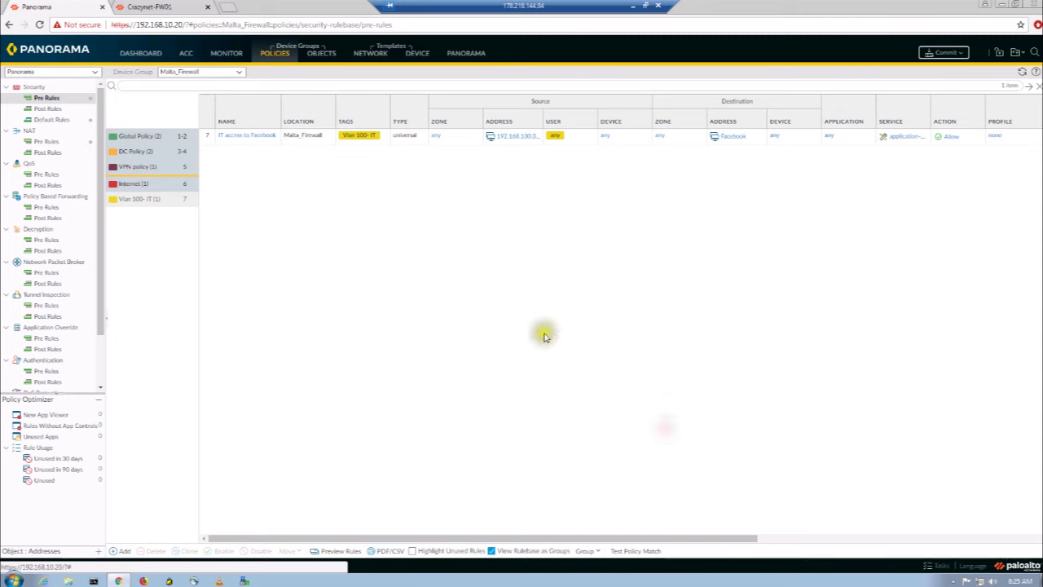
Step: On Crazynet-FW01, check the commit task's progress and refresh the security rulebase to look for the pushed rules
click(172, 7)
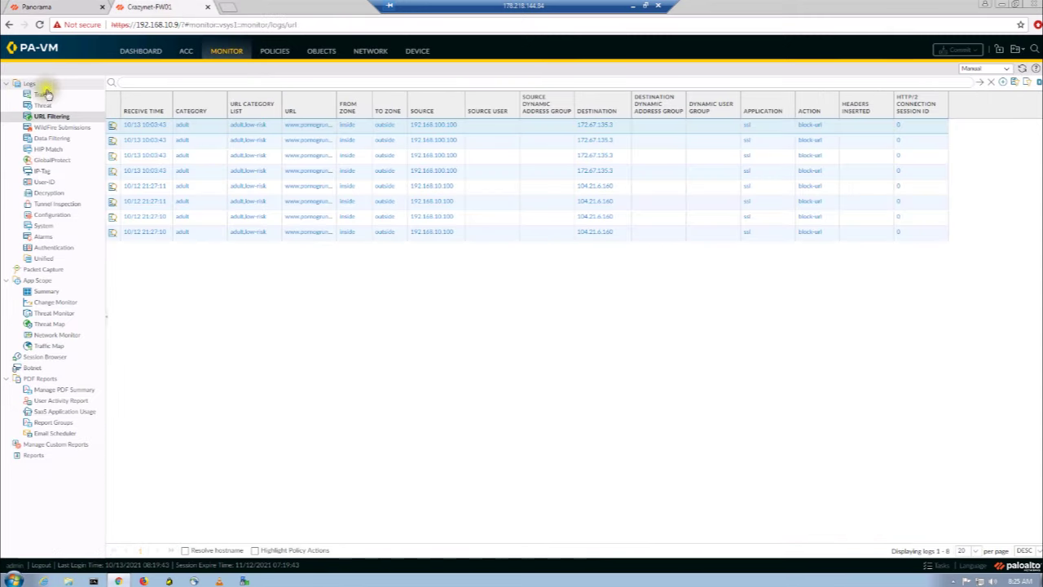
click(275, 51)
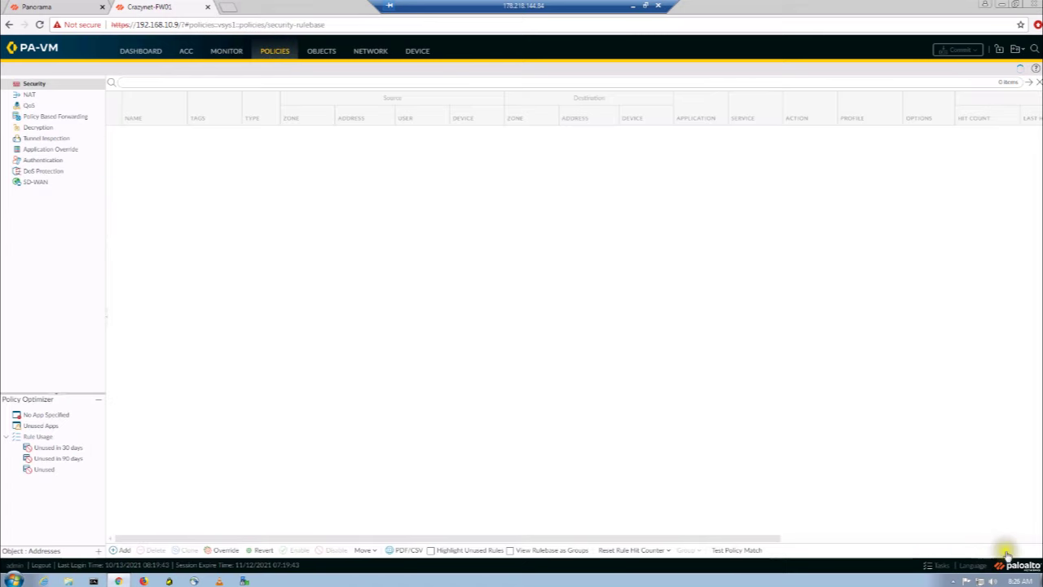
click(944, 566)
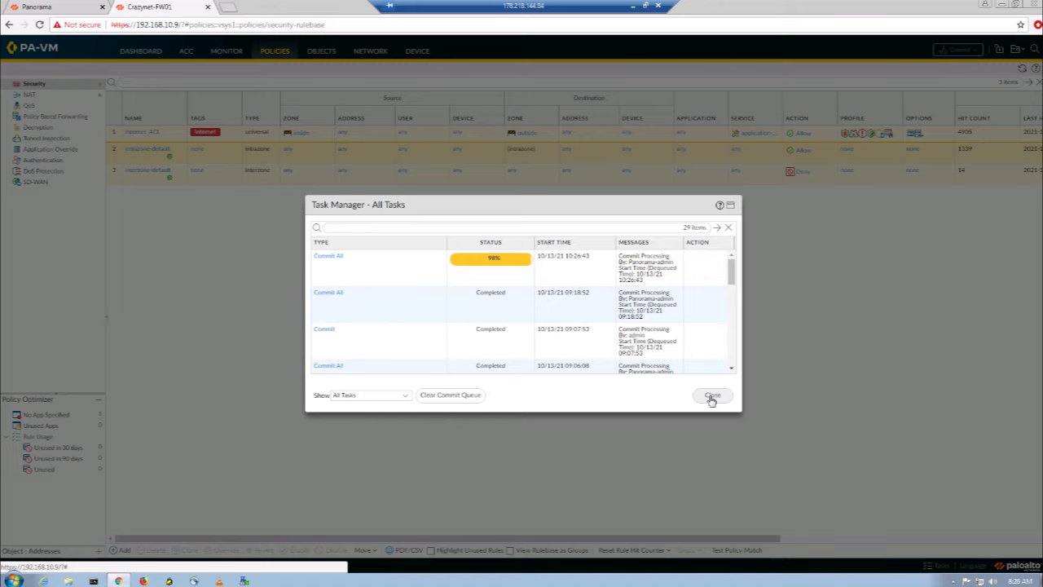
click(712, 398)
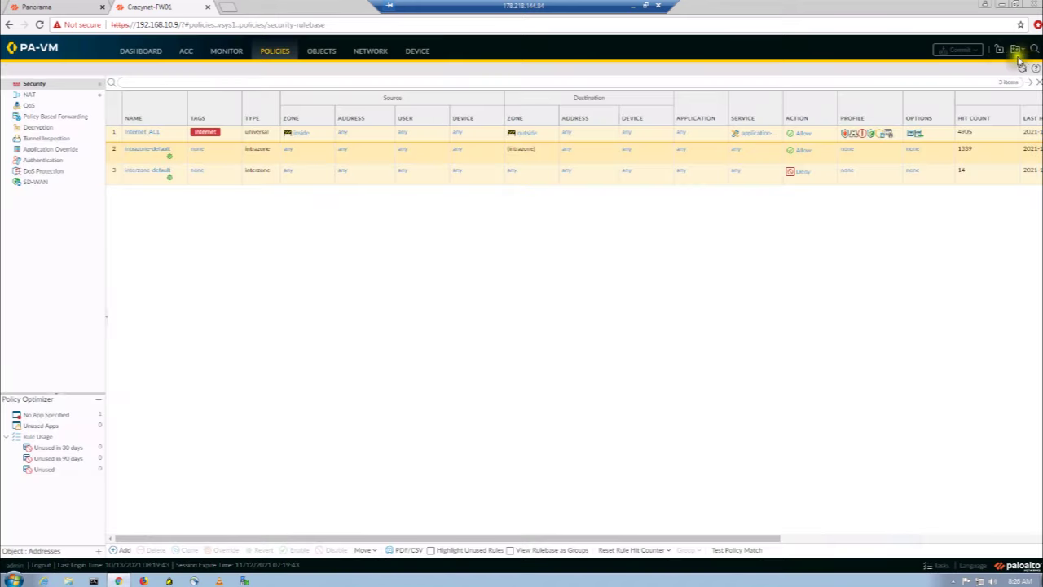
click(1023, 70)
click(1024, 70)
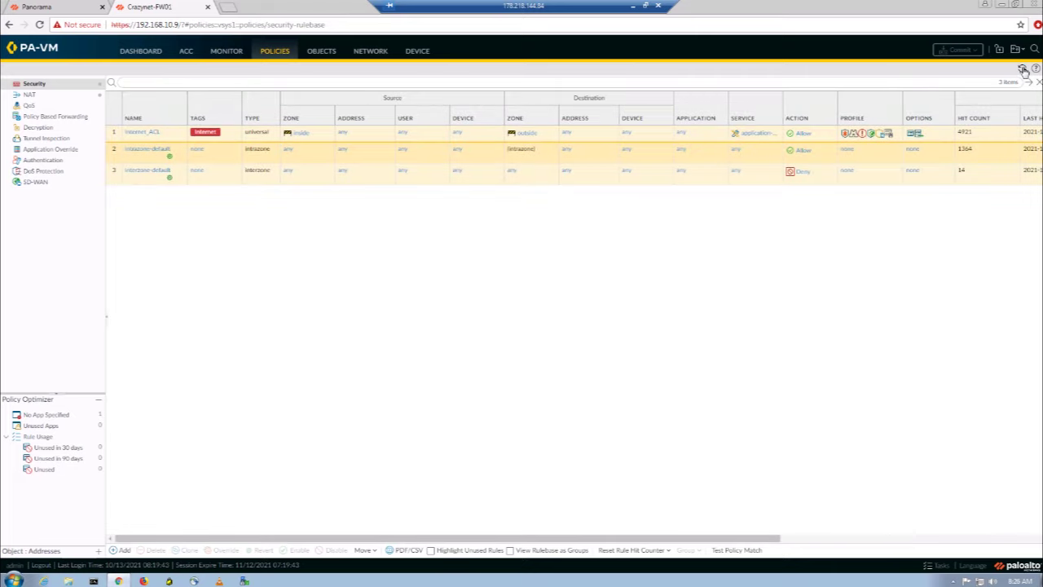
click(1024, 70)
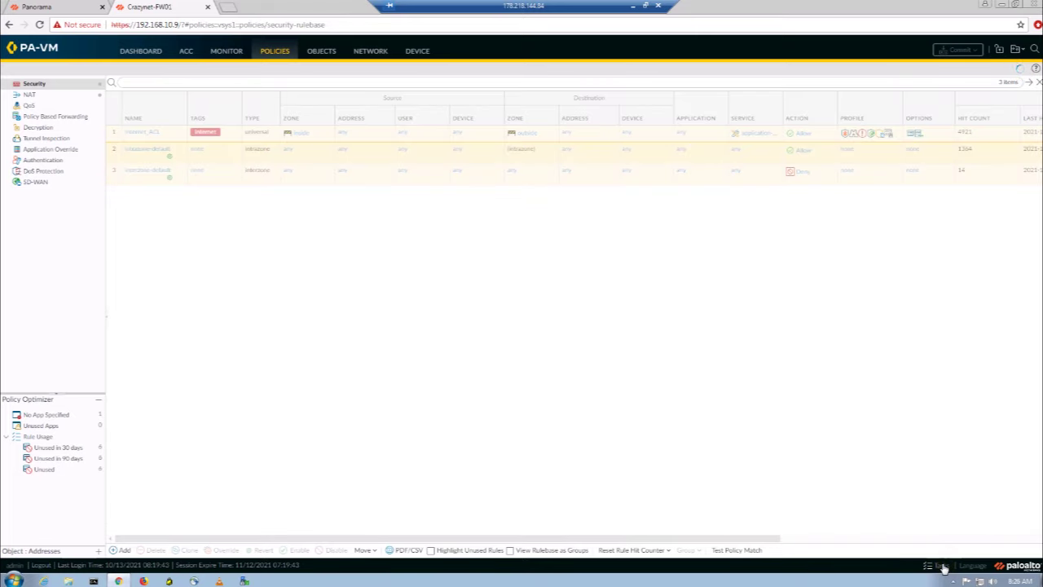
click(941, 566)
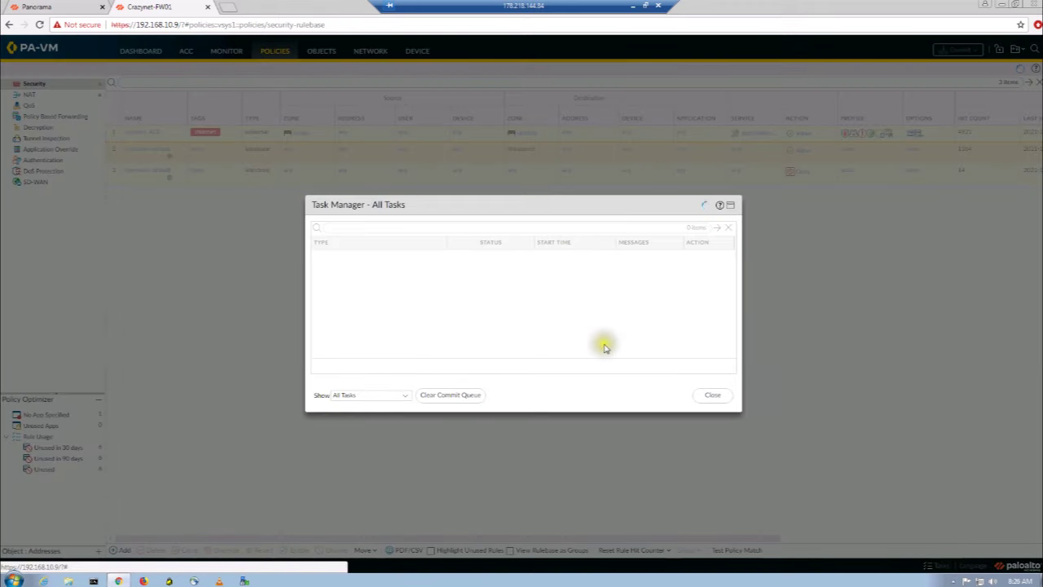
click(712, 396)
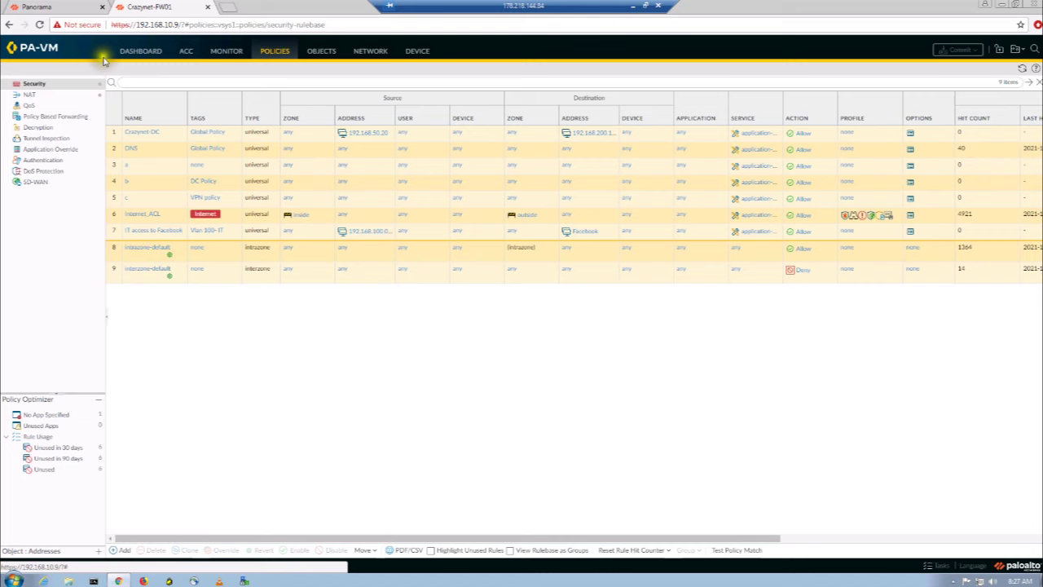
Step: Back in Panorama, create a new template named Default Zone
click(53, 8)
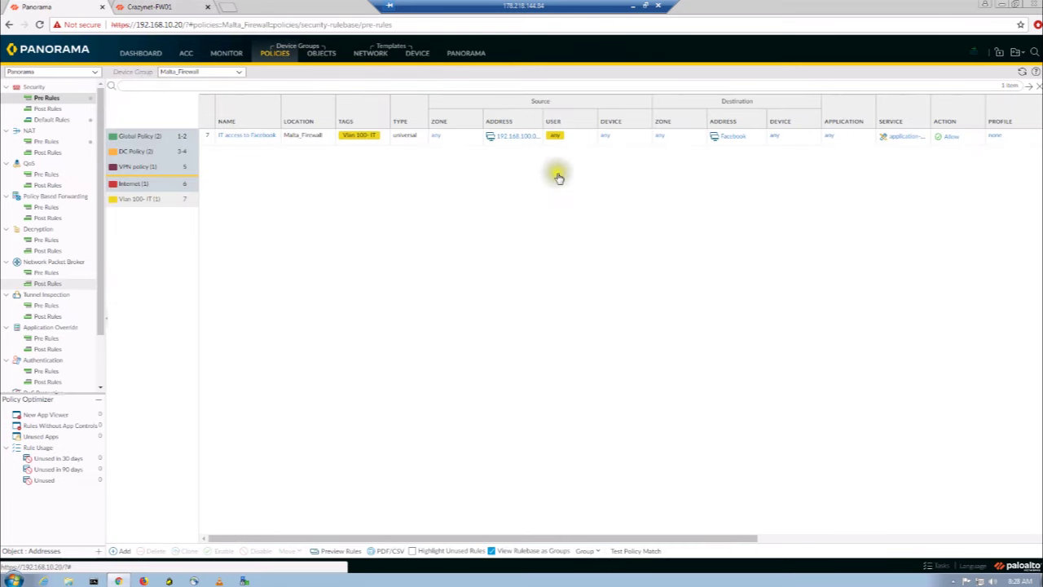
click(466, 56)
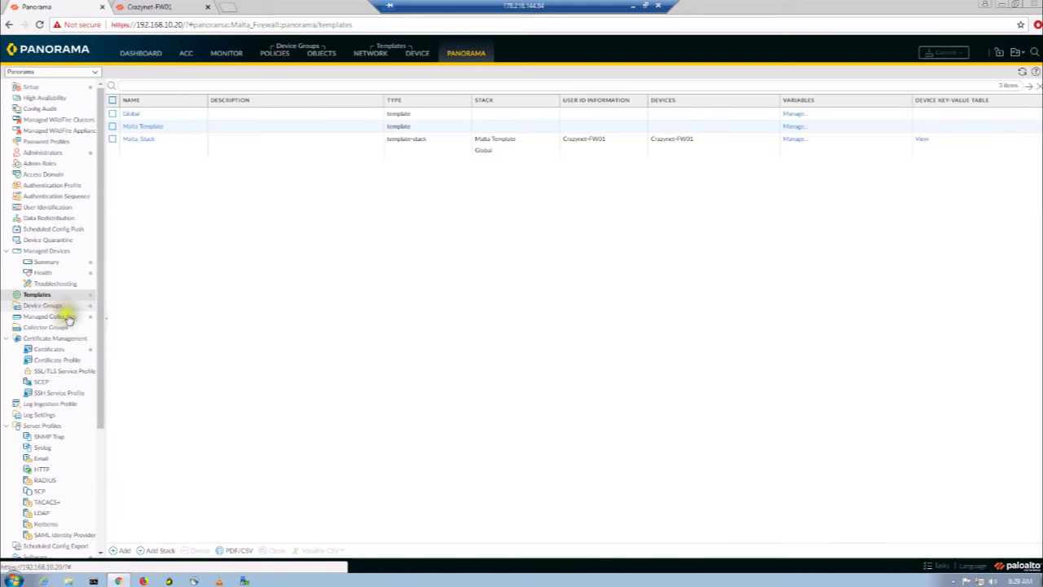
click(120, 550)
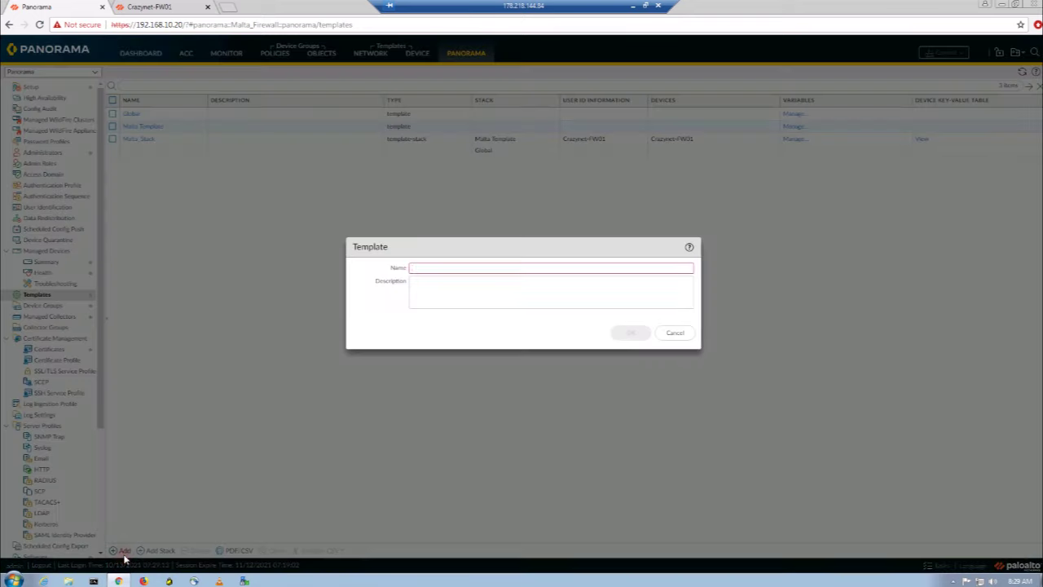
click(435, 265)
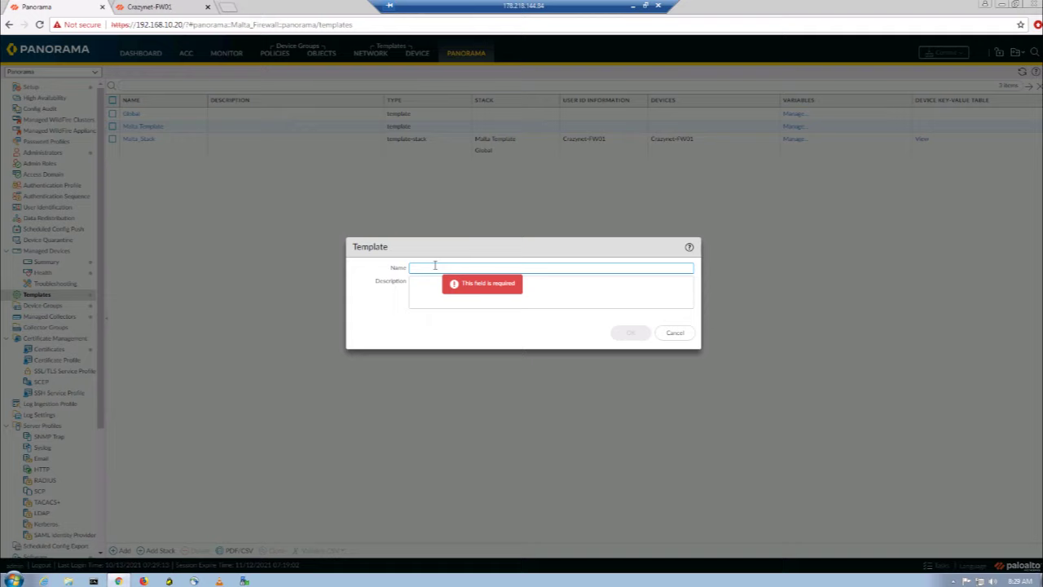
text(2)
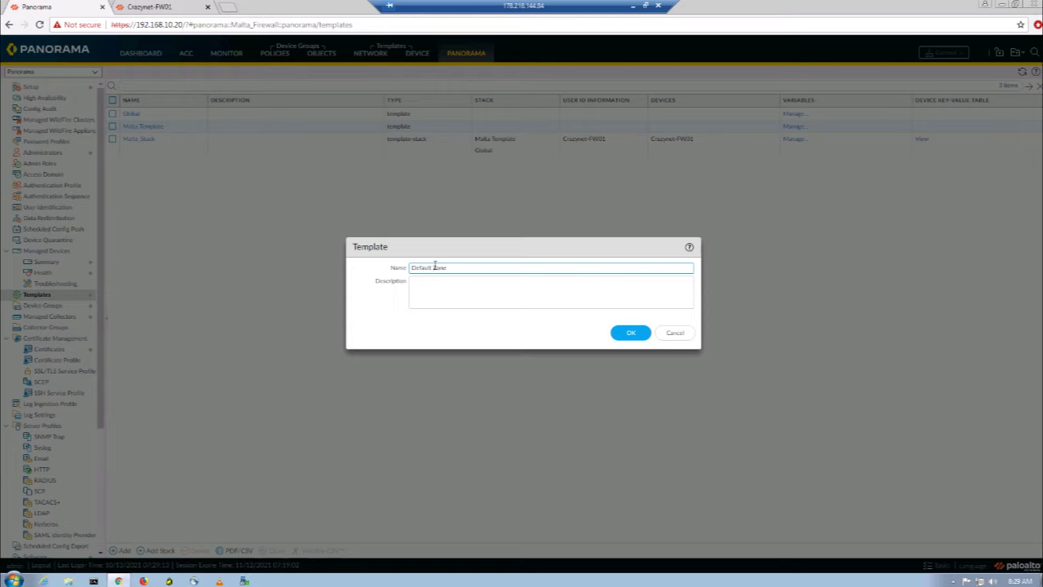
click(626, 334)
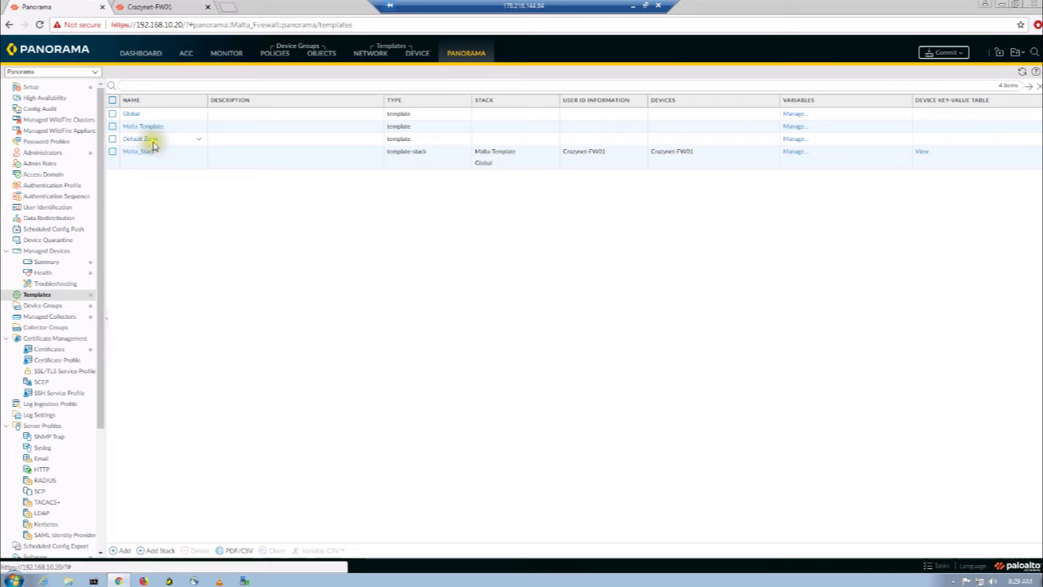
click(143, 154)
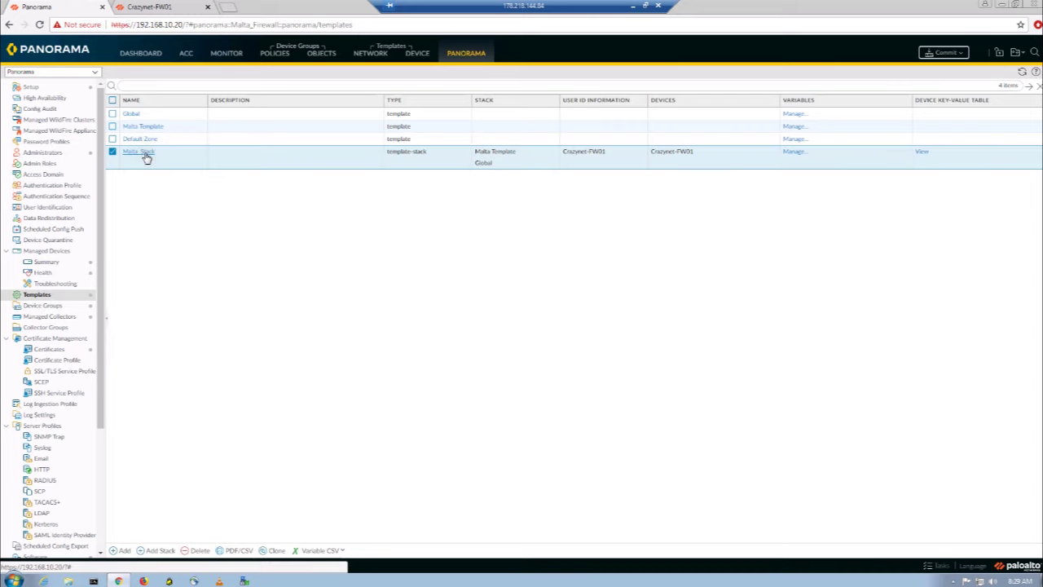
click(145, 157)
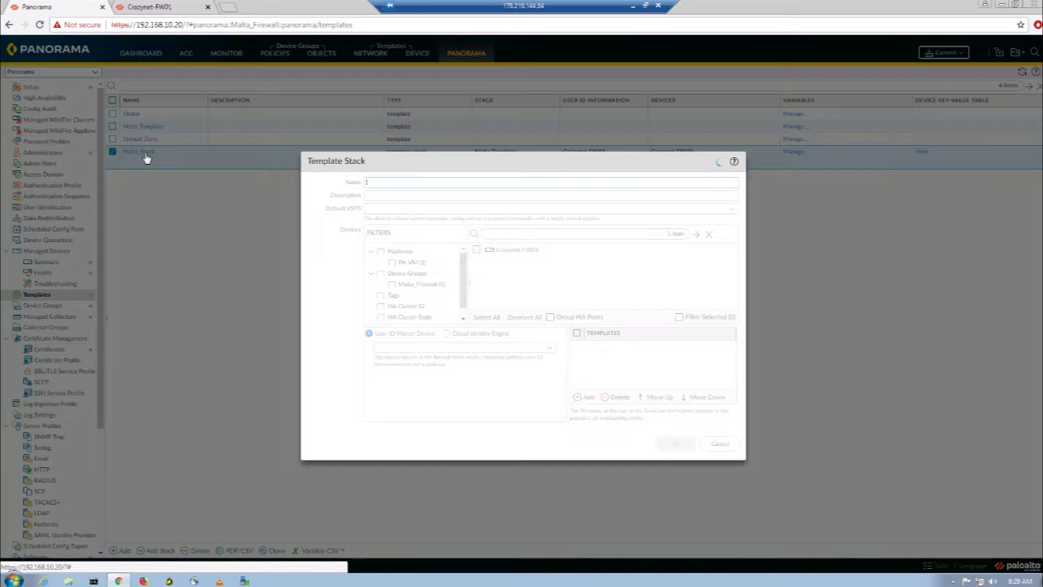
click(582, 403)
click(624, 392)
click(721, 449)
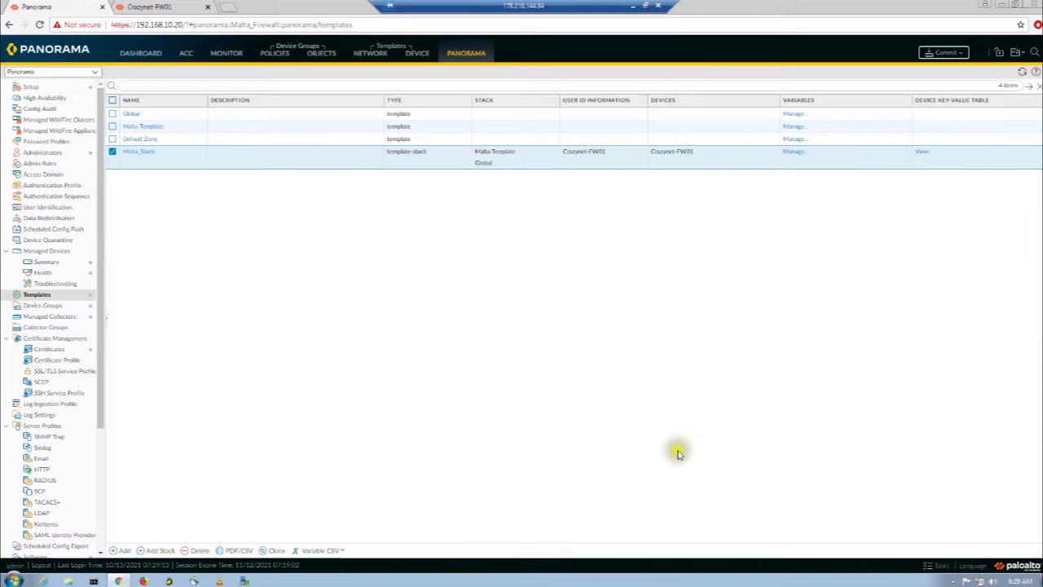
Step: In the Default Zone template, add a Layer3 zone named VPN---Rome
click(377, 53)
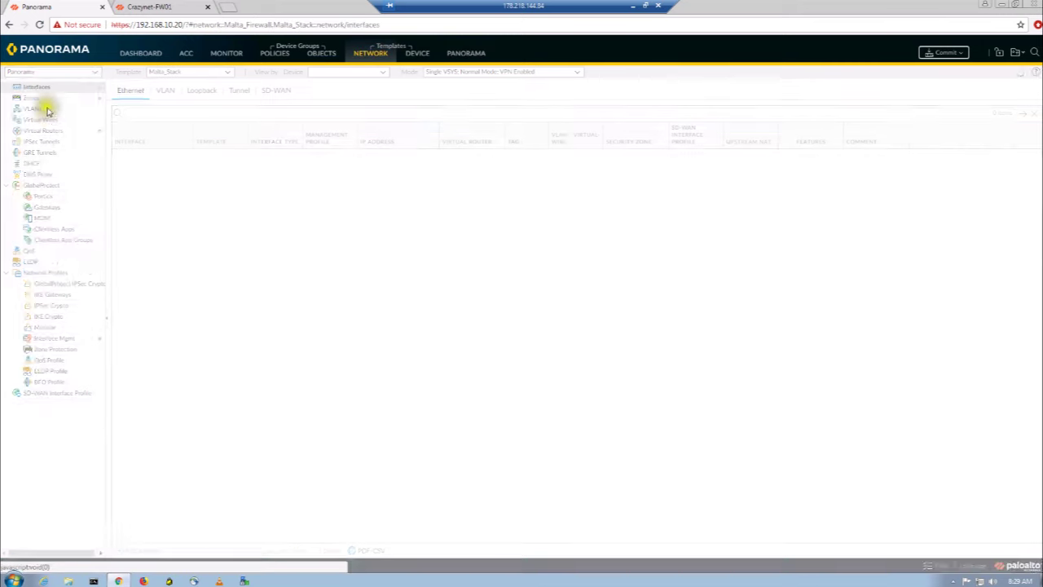
click(34, 102)
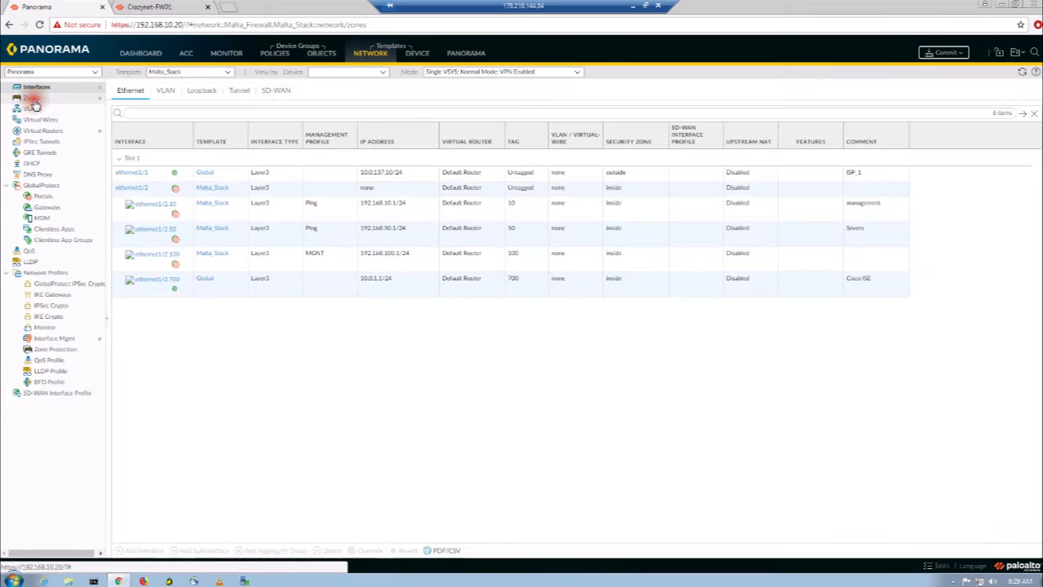
click(229, 73)
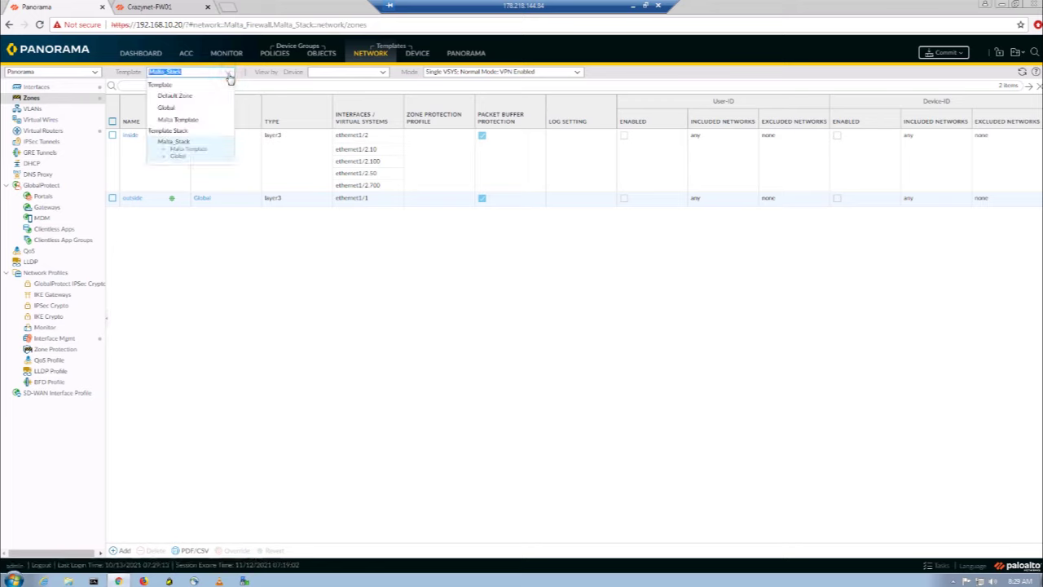
click(202, 97)
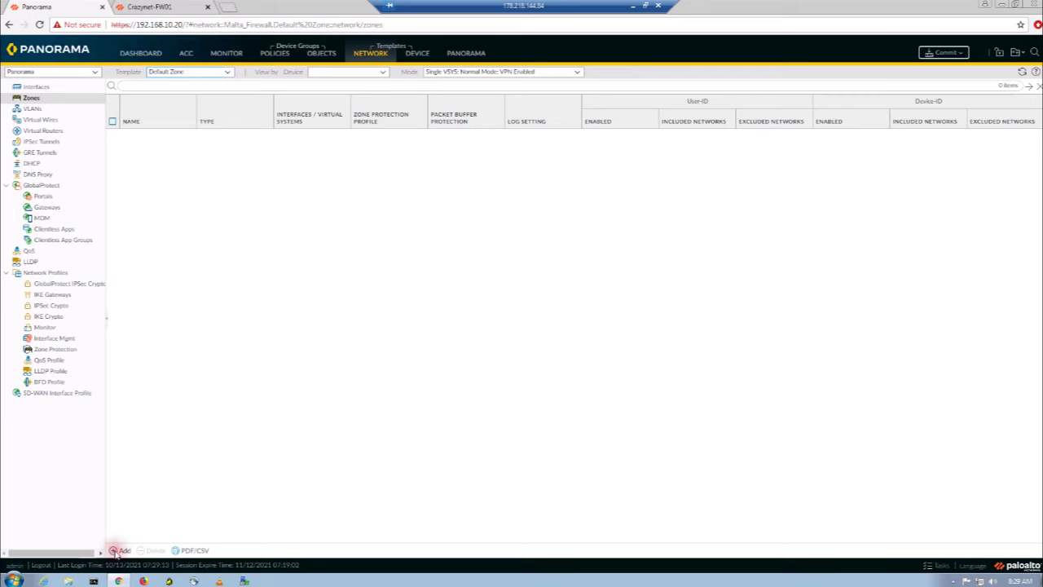
click(118, 551)
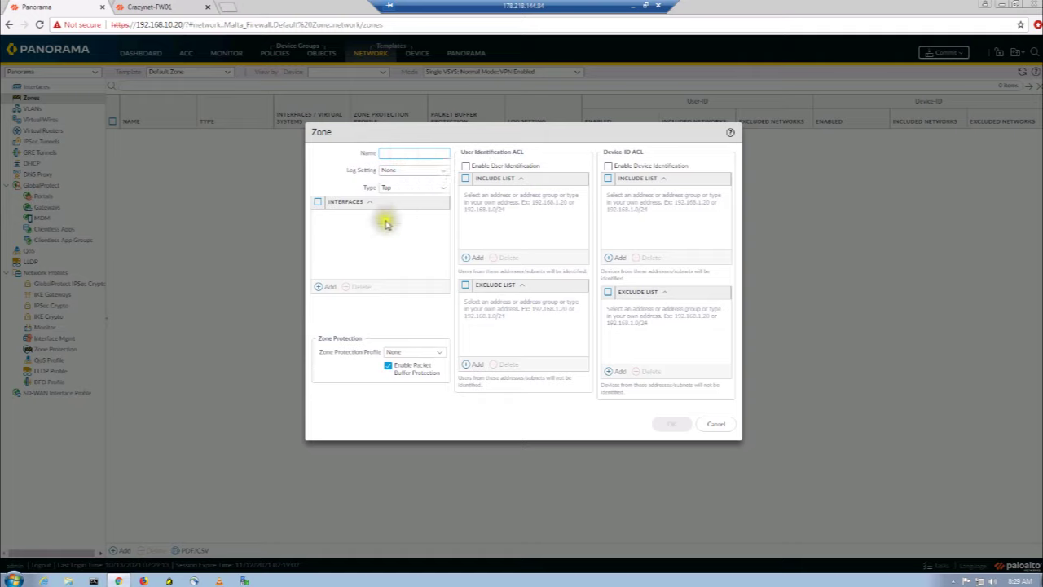
text(VPN--Rome)
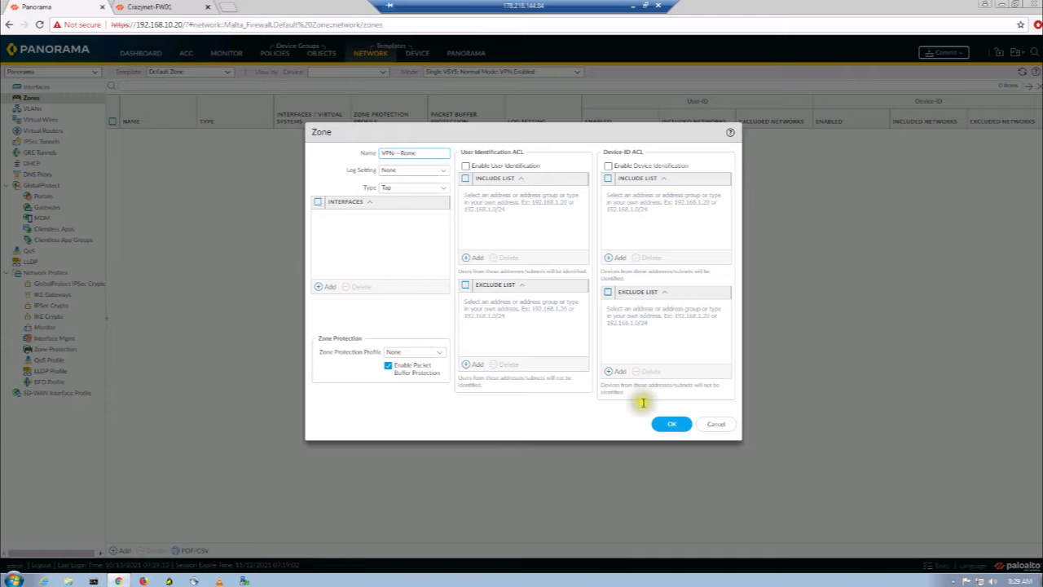
click(446, 190)
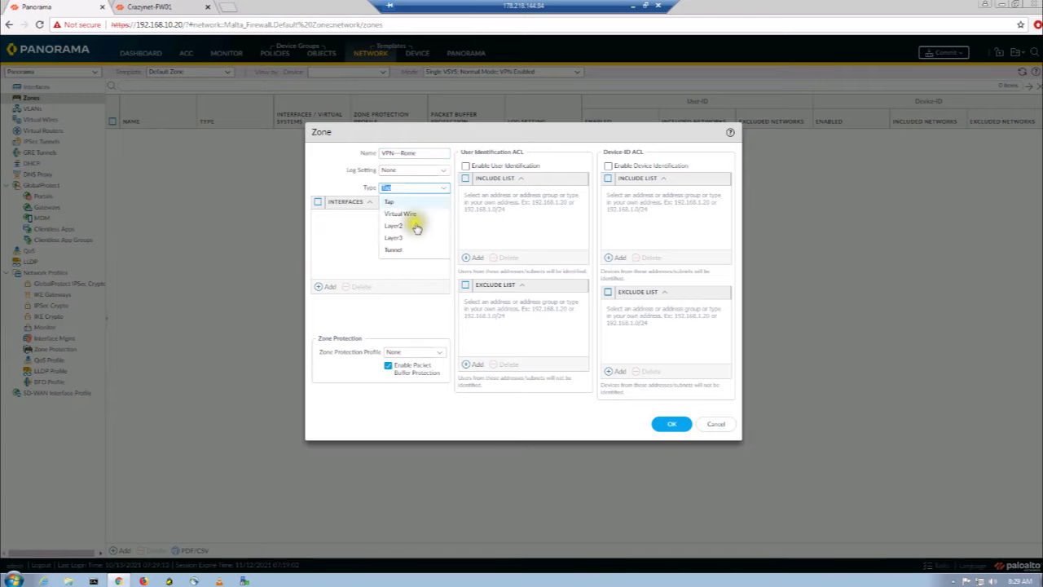
click(412, 237)
click(671, 424)
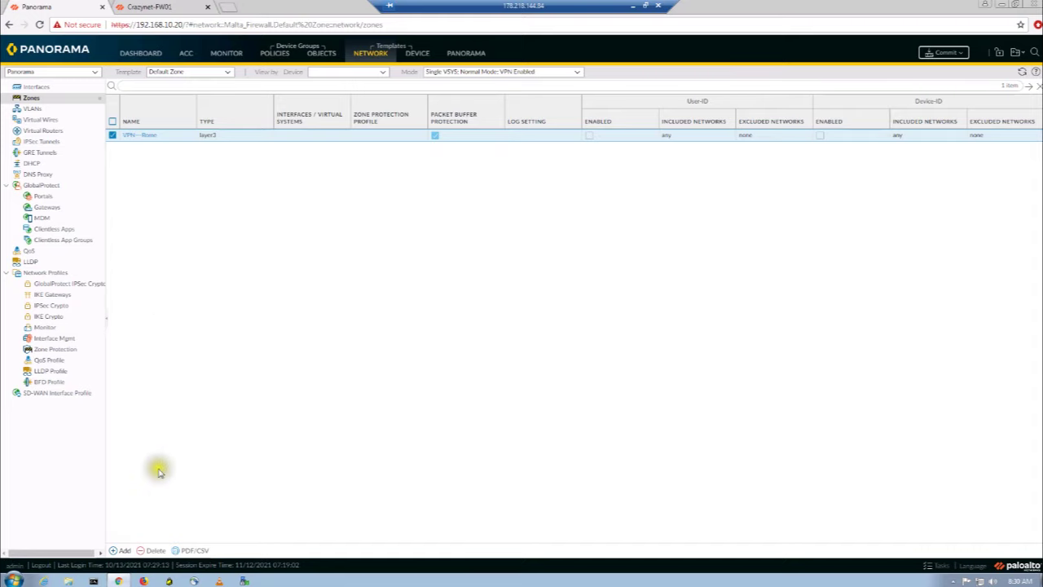
Step: Add a second Layer3 zone named VPN---Dubai to the Default Zone template
click(120, 551)
click(415, 153)
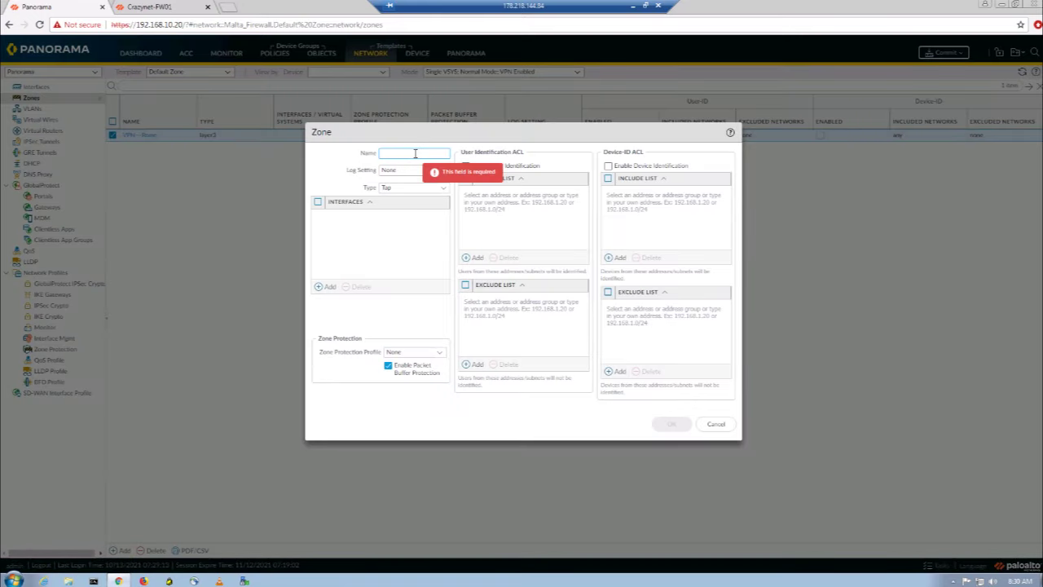
text(VPN)
key(Return)
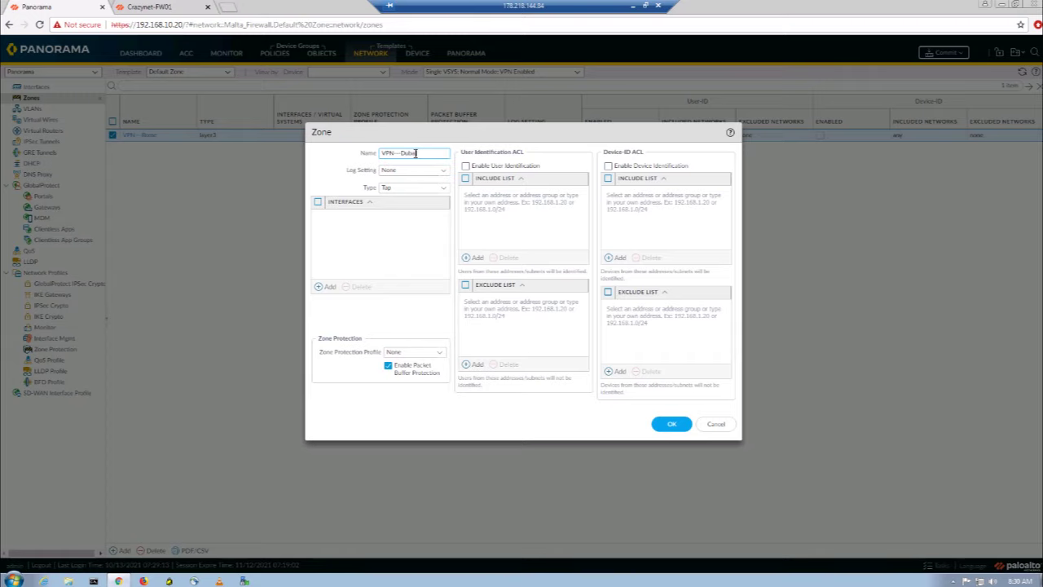
click(438, 188)
click(407, 238)
click(671, 425)
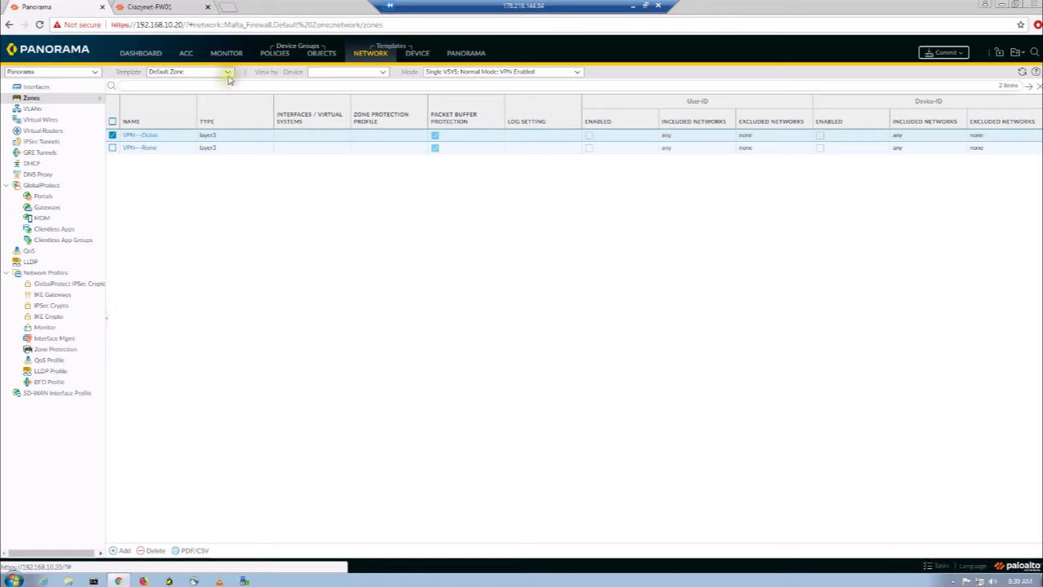
Step: Commit the Default Zone template and its zones to Panorama and dismiss the commit status
click(945, 52)
click(952, 68)
click(676, 424)
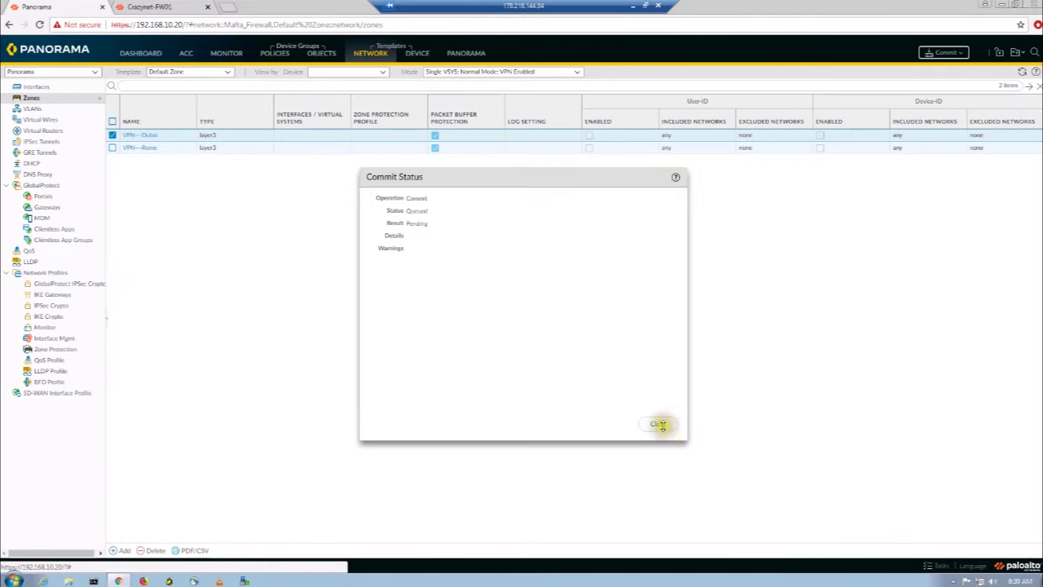
click(659, 424)
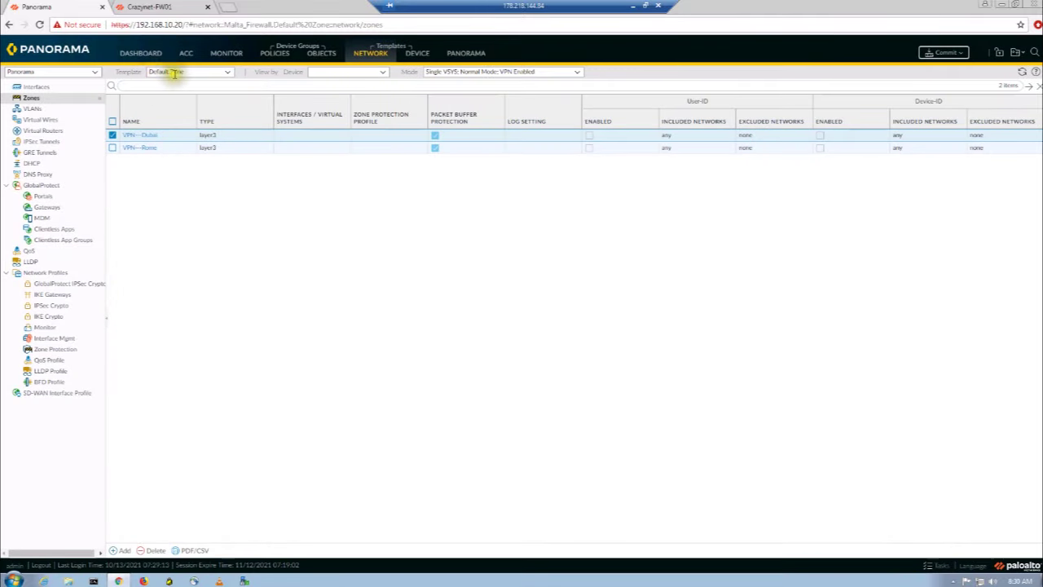
Step: Add the Default Zone template to the Malta_Stack template stack and check the stack's zone list
click(227, 72)
click(187, 142)
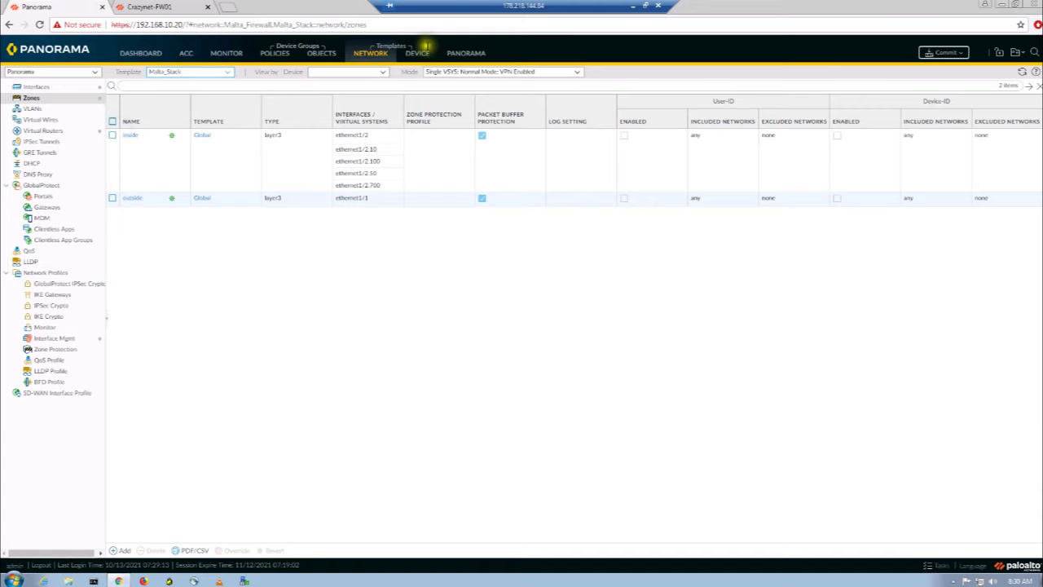
click(470, 53)
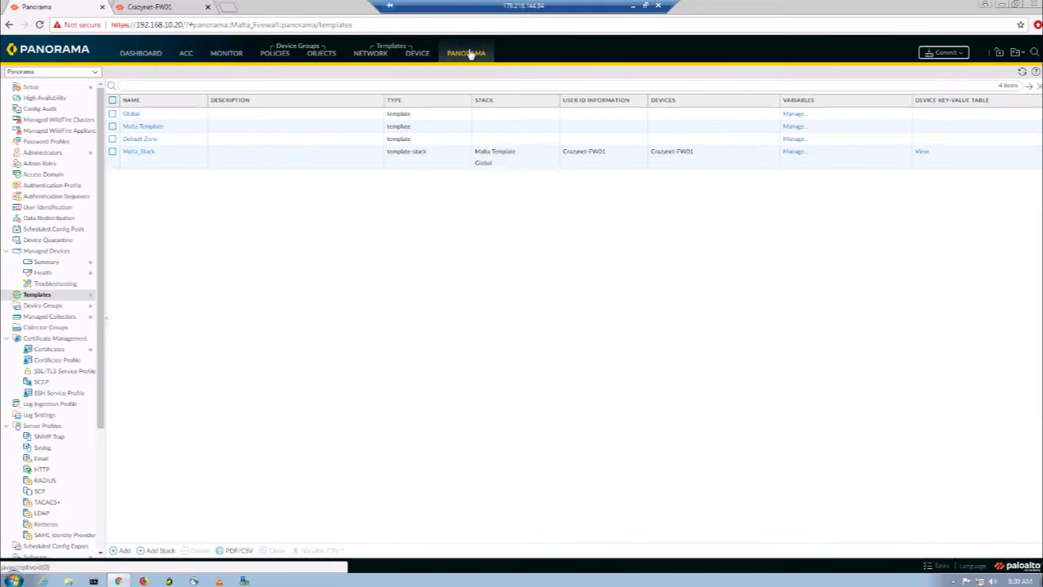
click(128, 151)
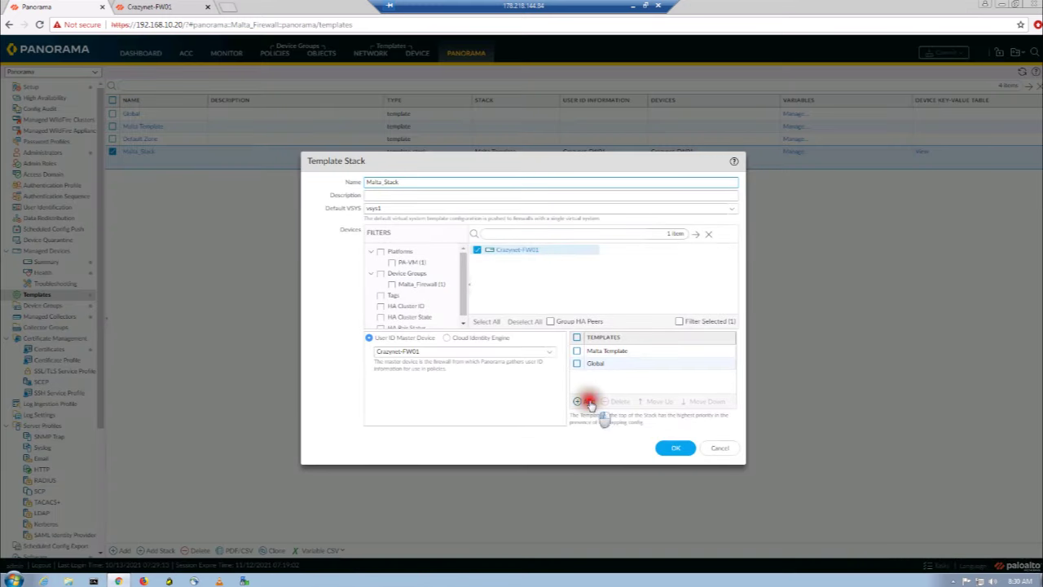
click(588, 402)
click(603, 393)
click(673, 448)
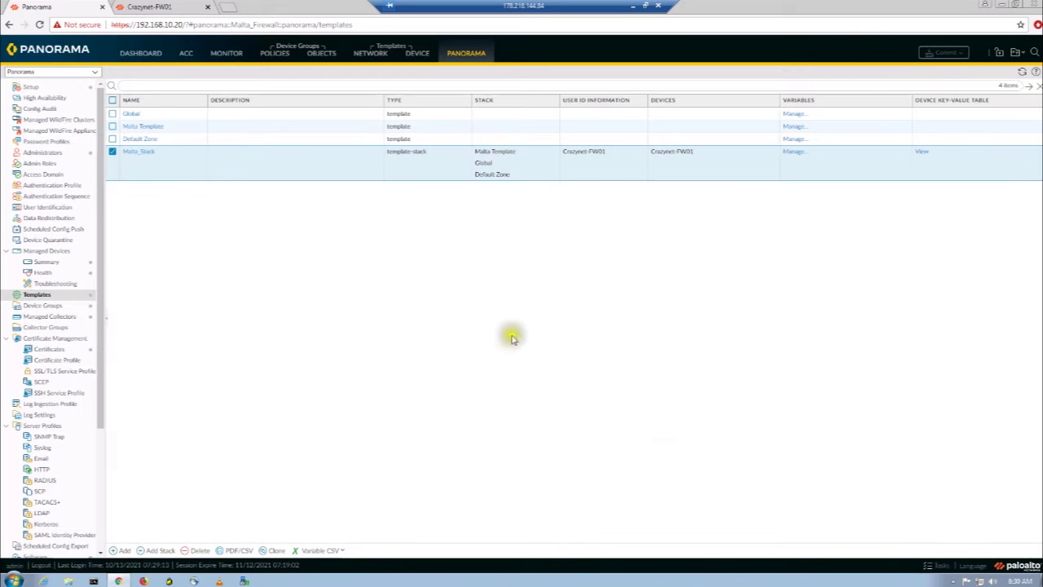
click(358, 59)
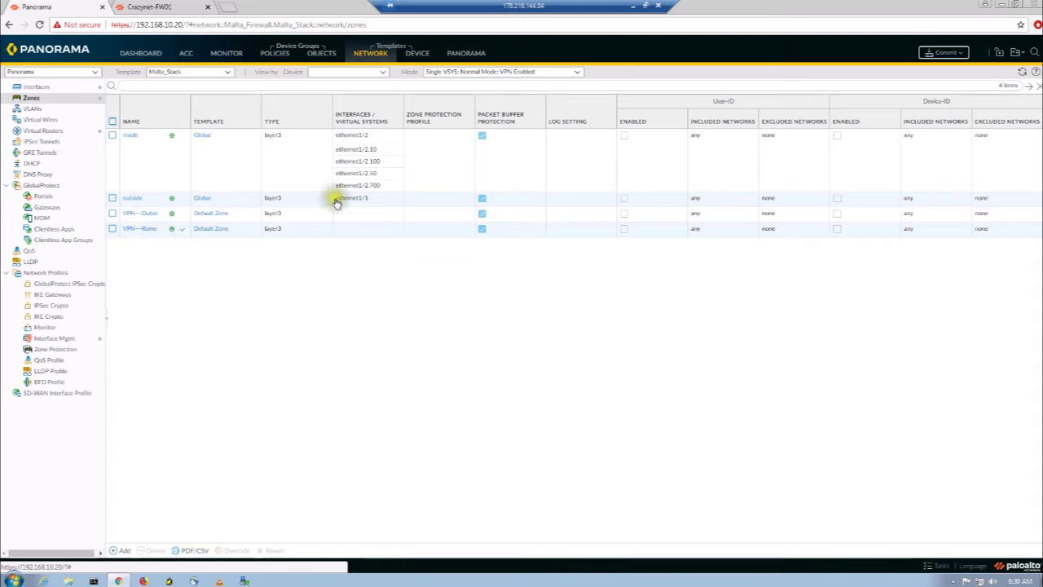
Step: Commit the Malta_Stack template stack changes and push them to the managed firewall, dismissing the status window
click(942, 52)
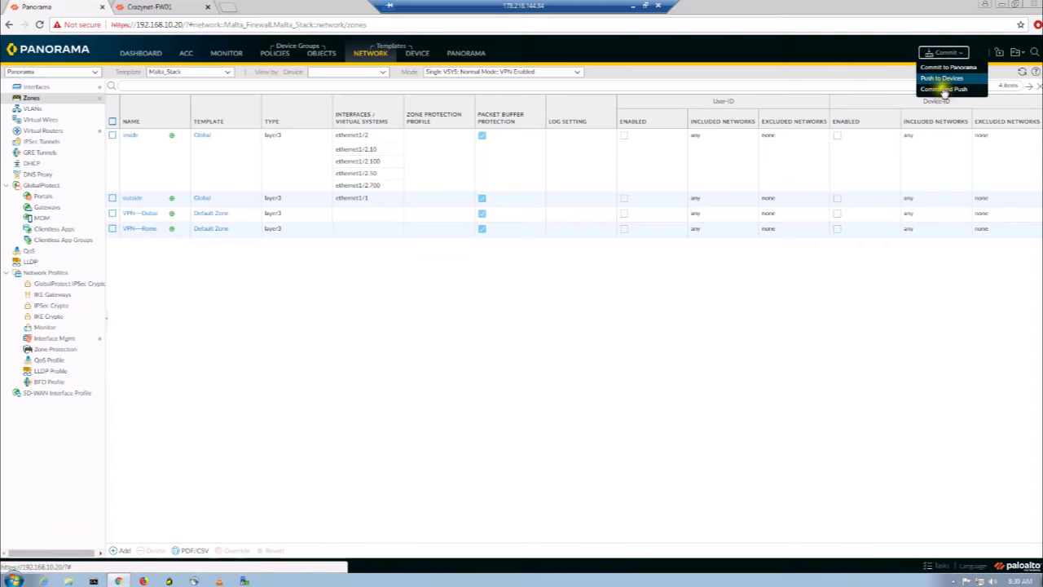
click(944, 88)
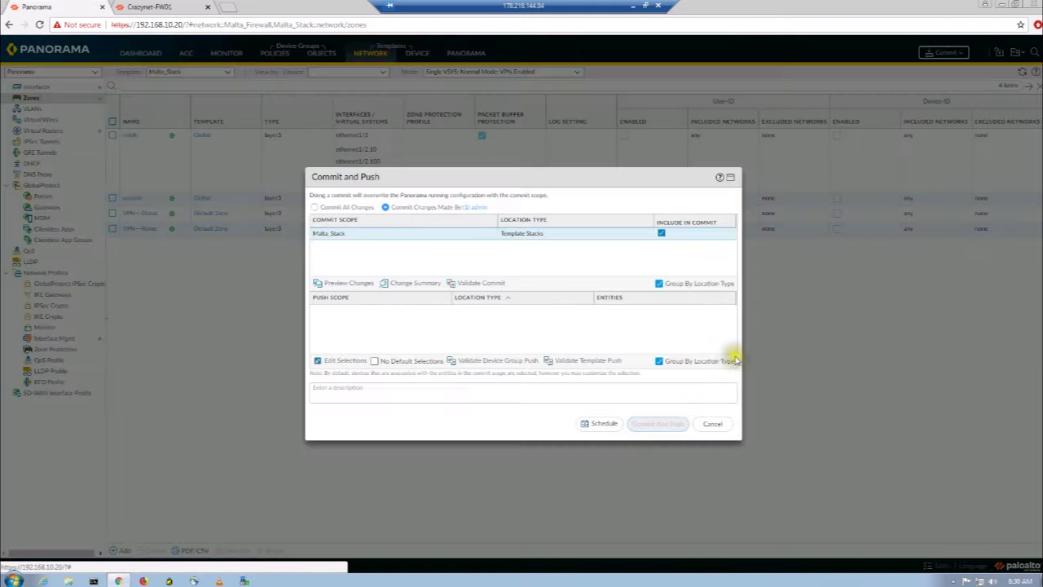
click(657, 423)
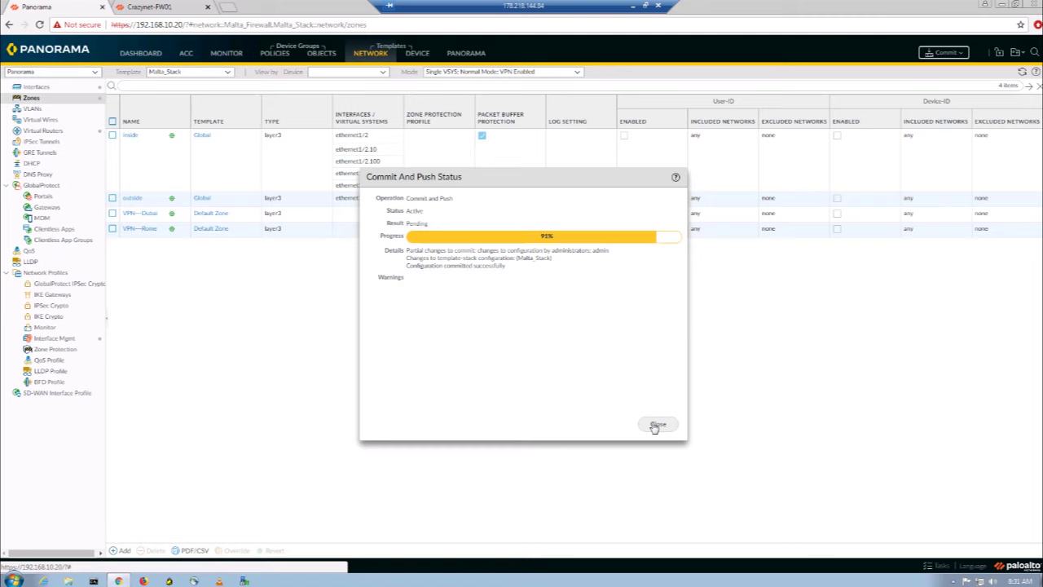
click(657, 425)
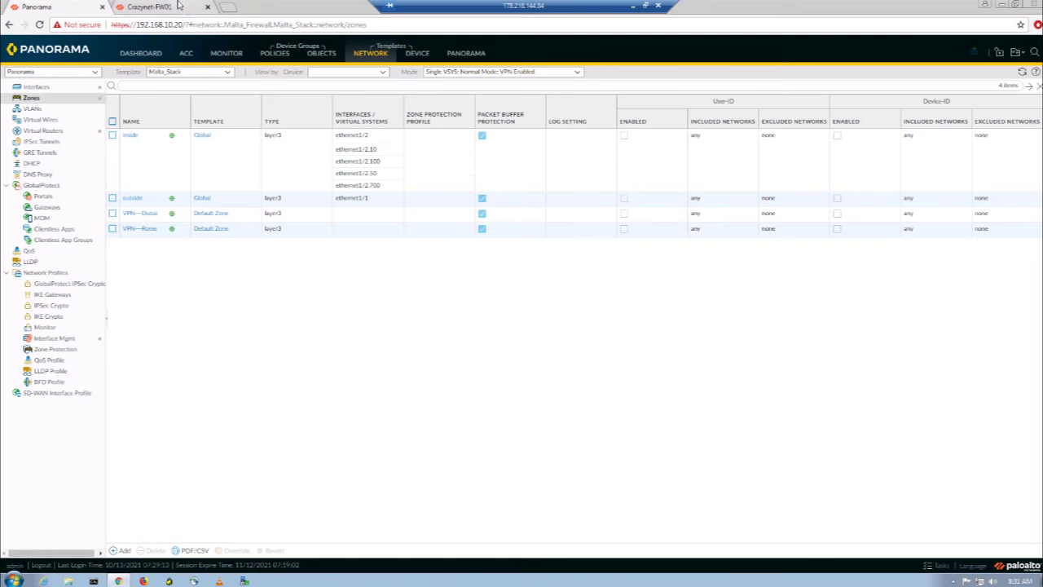
Step: On Crazynet-FW01, monitor the Commit All task, then examine the refreshed zone list and the security policies
click(149, 7)
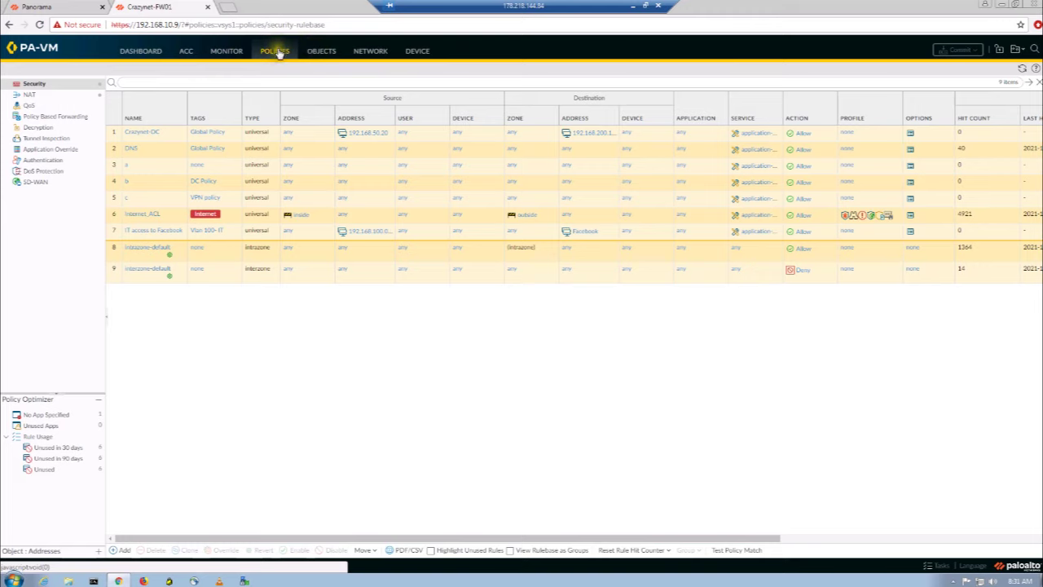
click(326, 52)
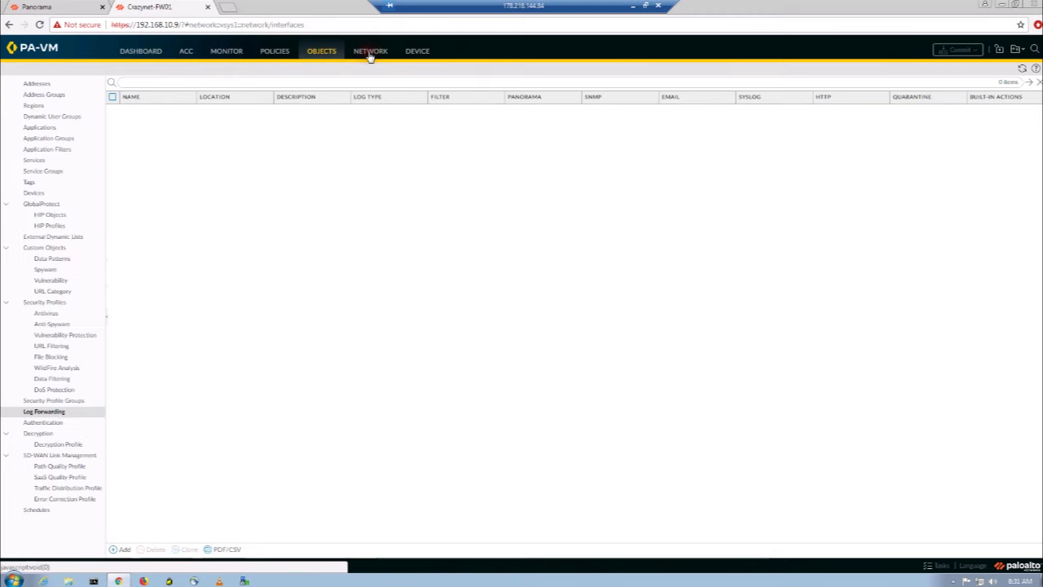
click(371, 52)
click(31, 95)
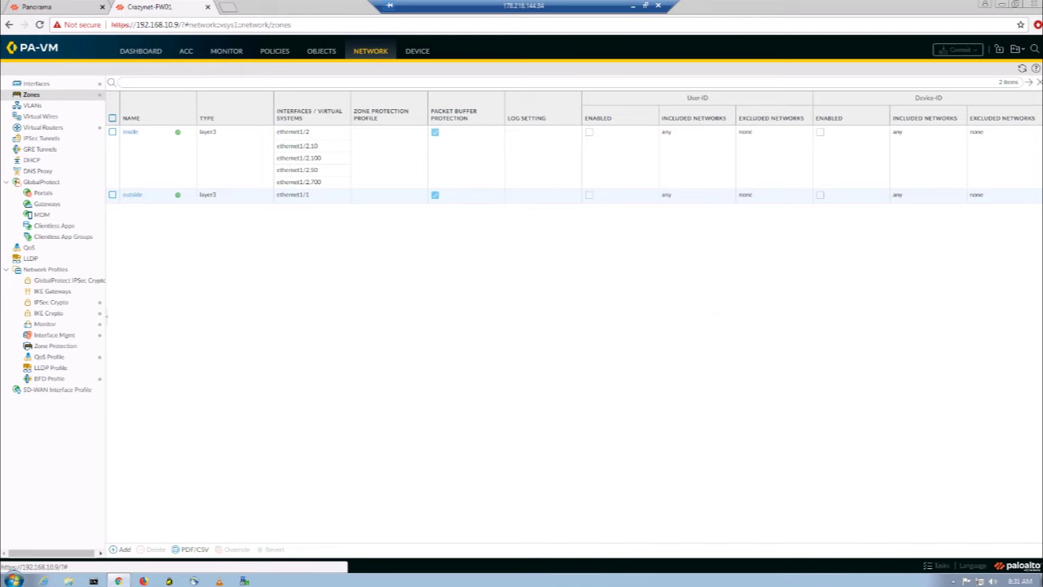
click(937, 566)
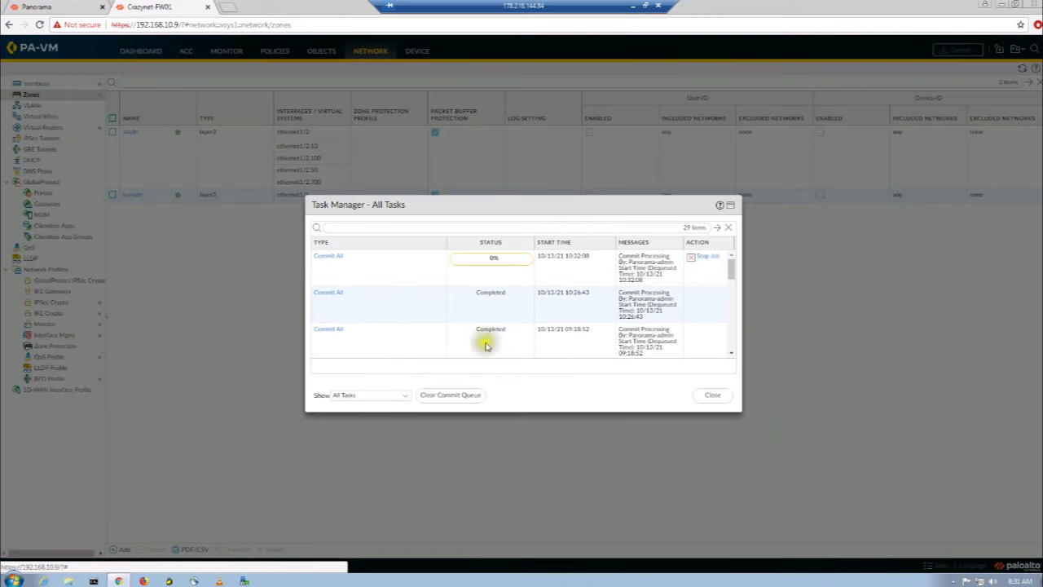
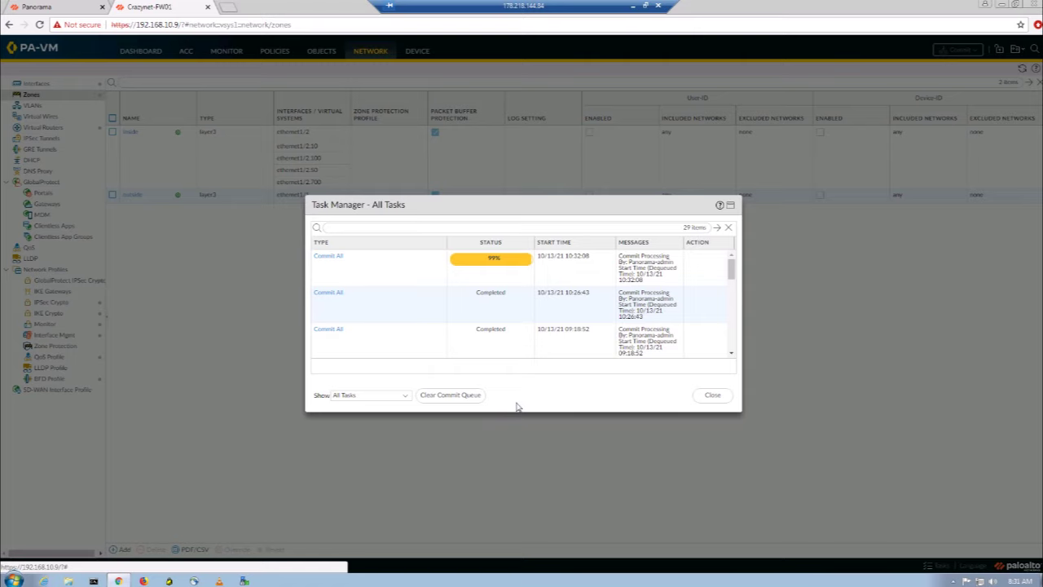
click(705, 395)
click(1022, 69)
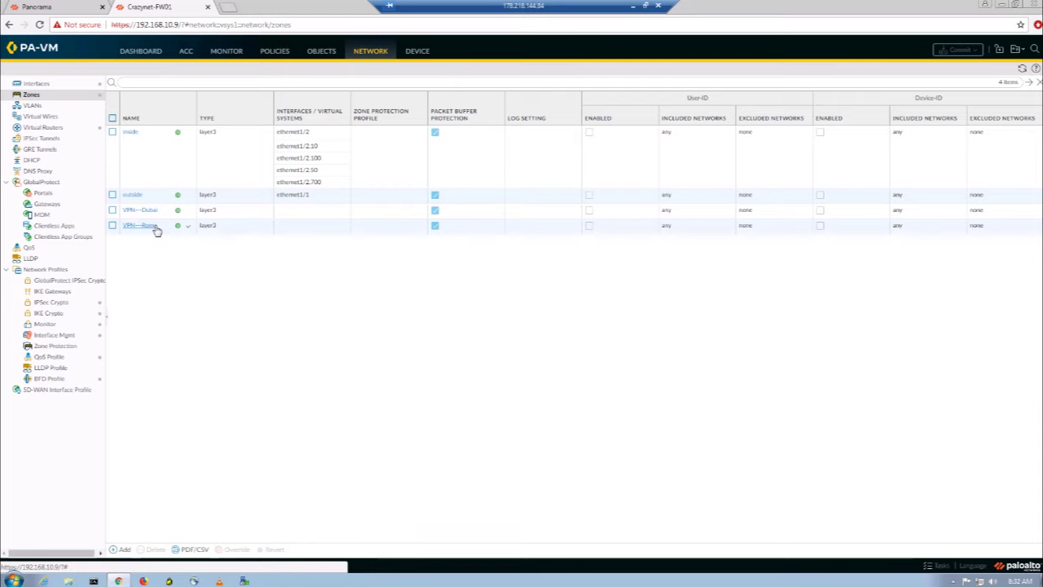
click(297, 51)
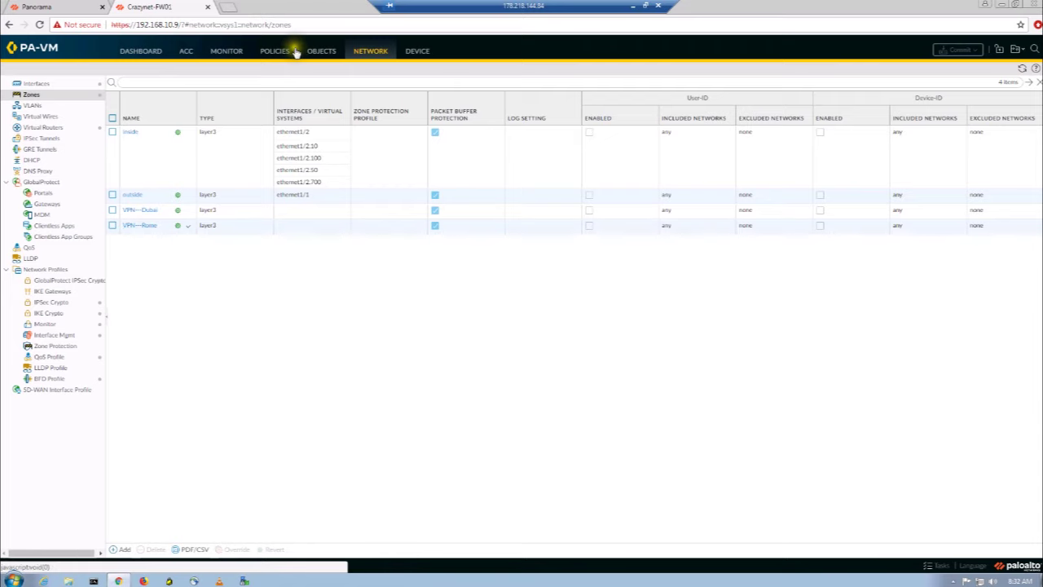
click(288, 54)
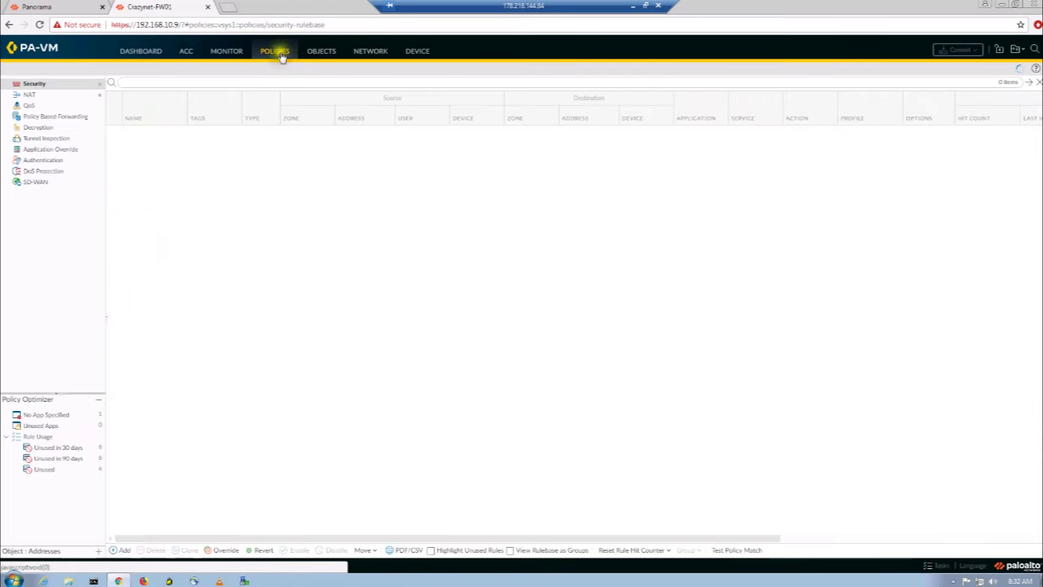
click(45, 10)
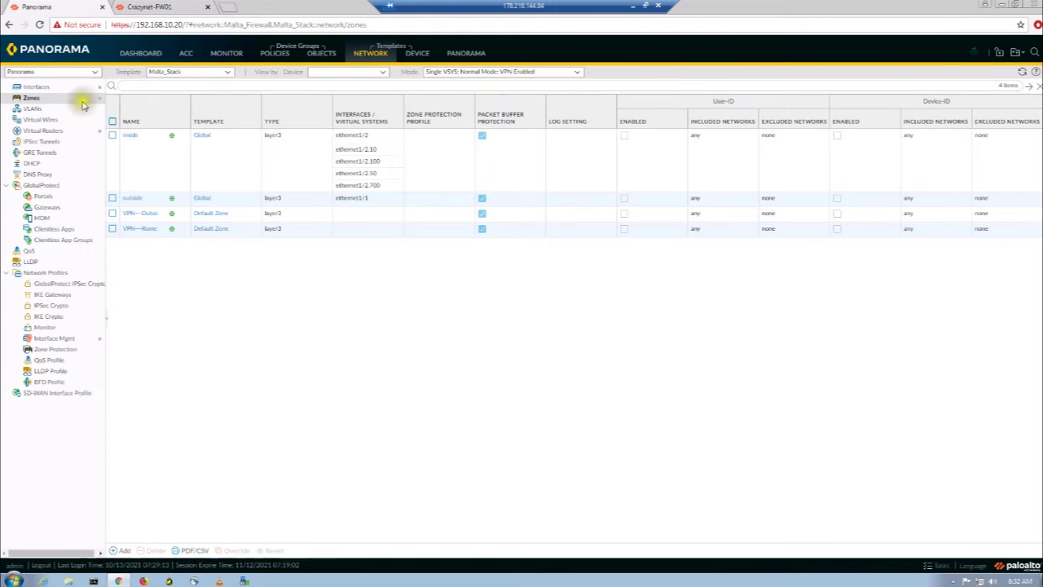
click(272, 53)
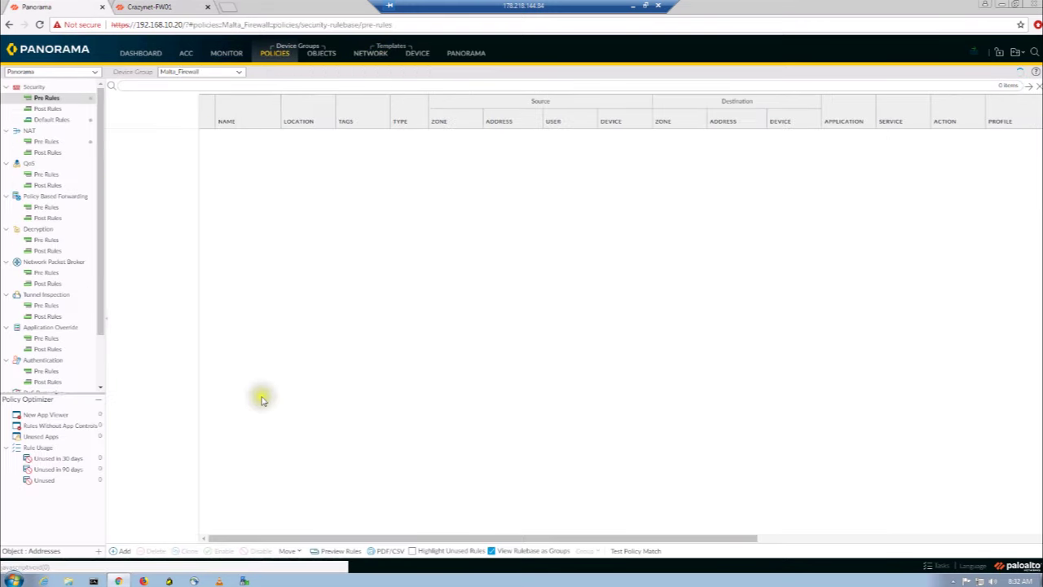
click(122, 551)
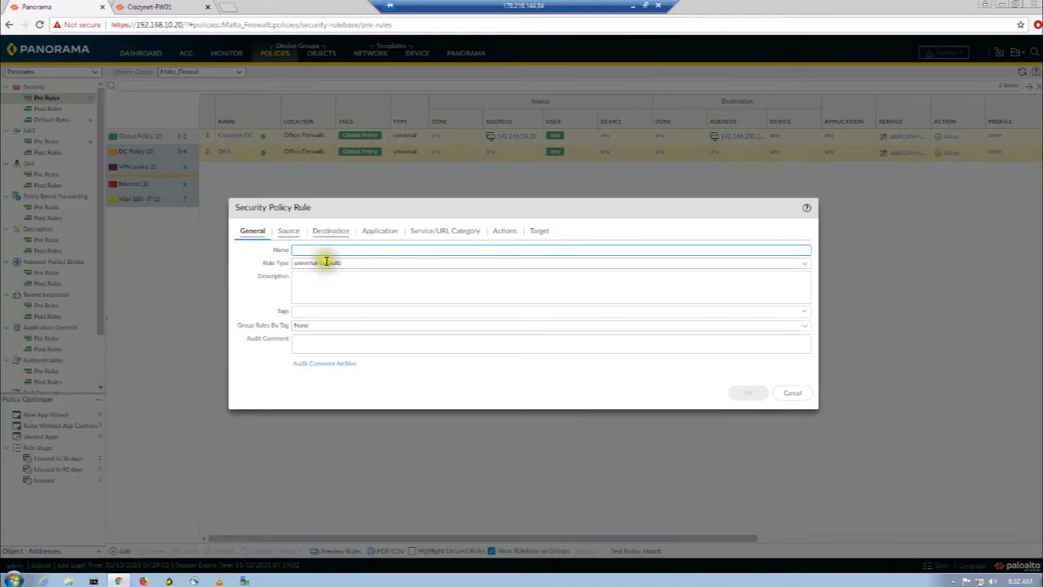
click(783, 393)
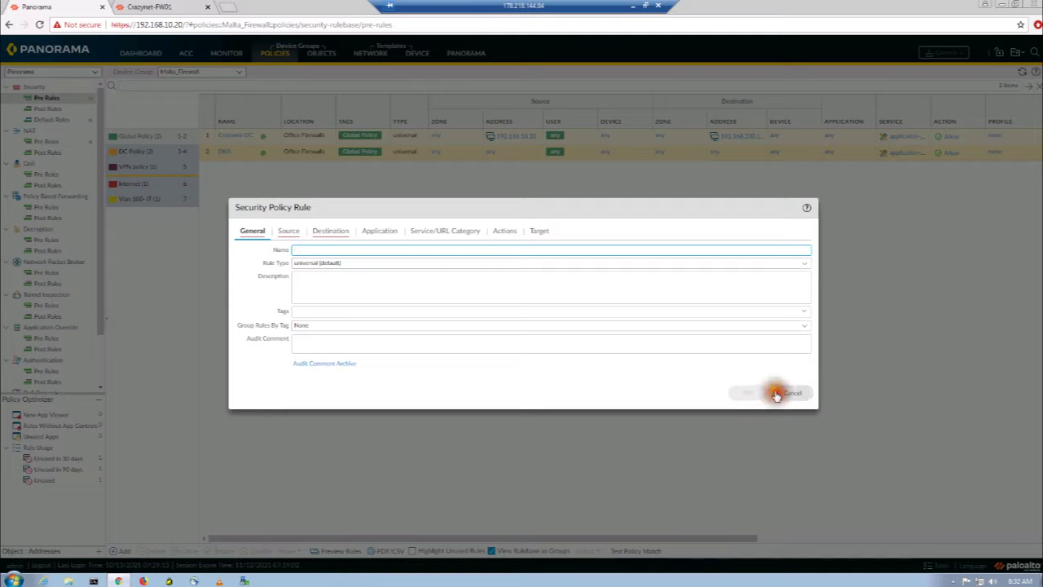
Step: Open Panorama's tag objects and switch the device group to Office Firewalls
click(339, 137)
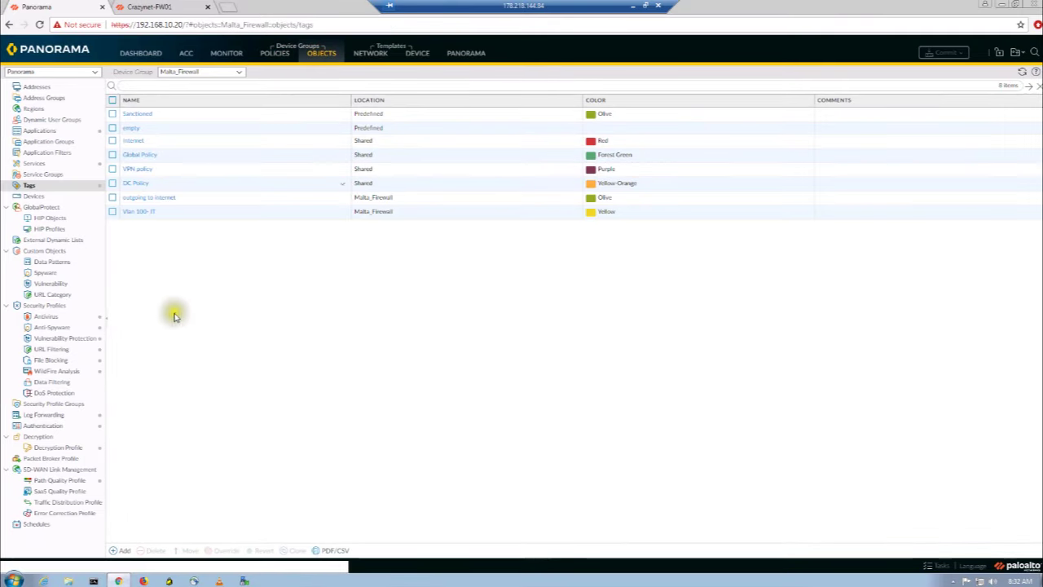
click(122, 551)
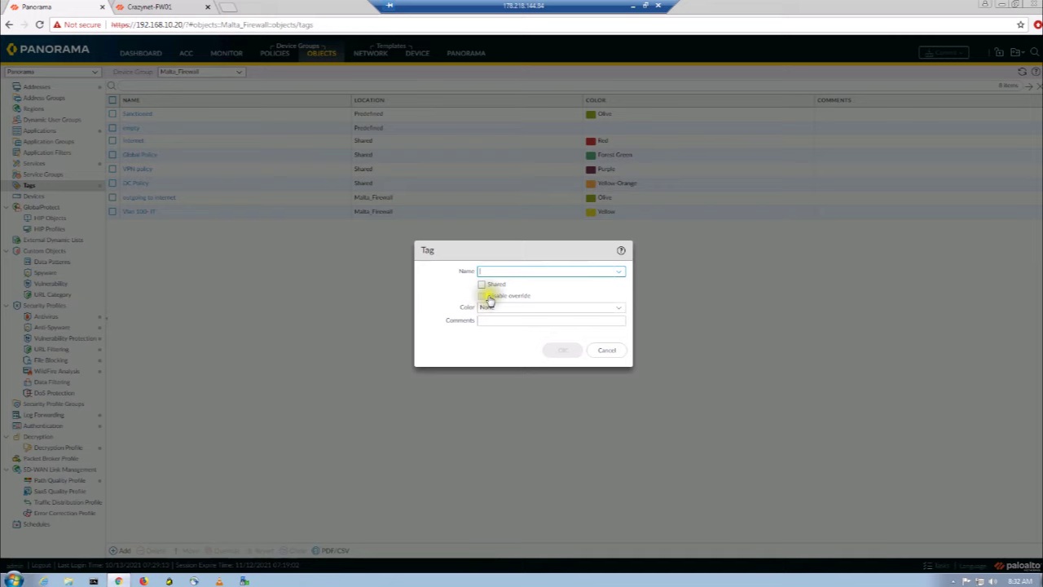
click(607, 350)
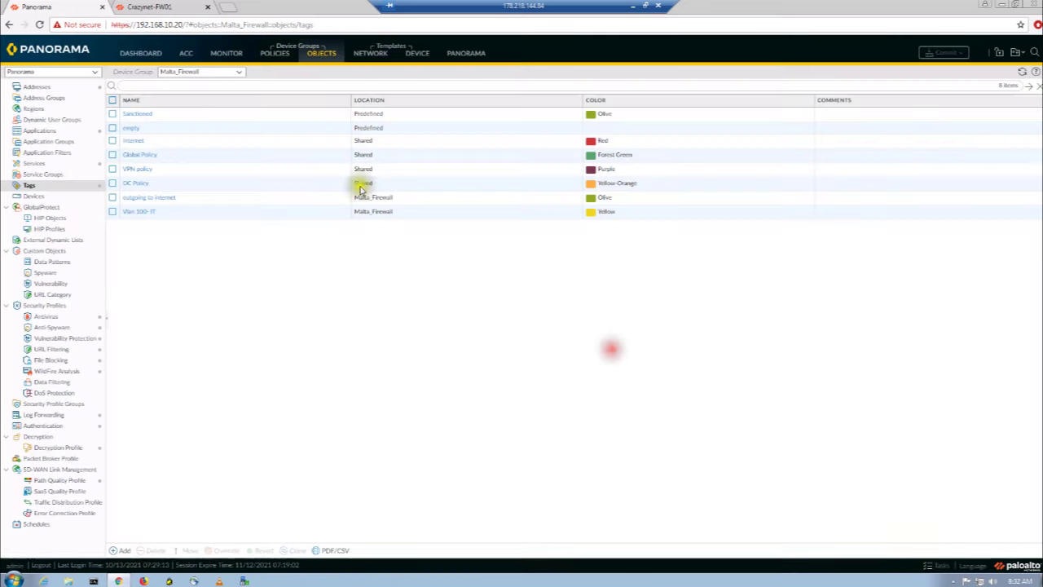
click(240, 72)
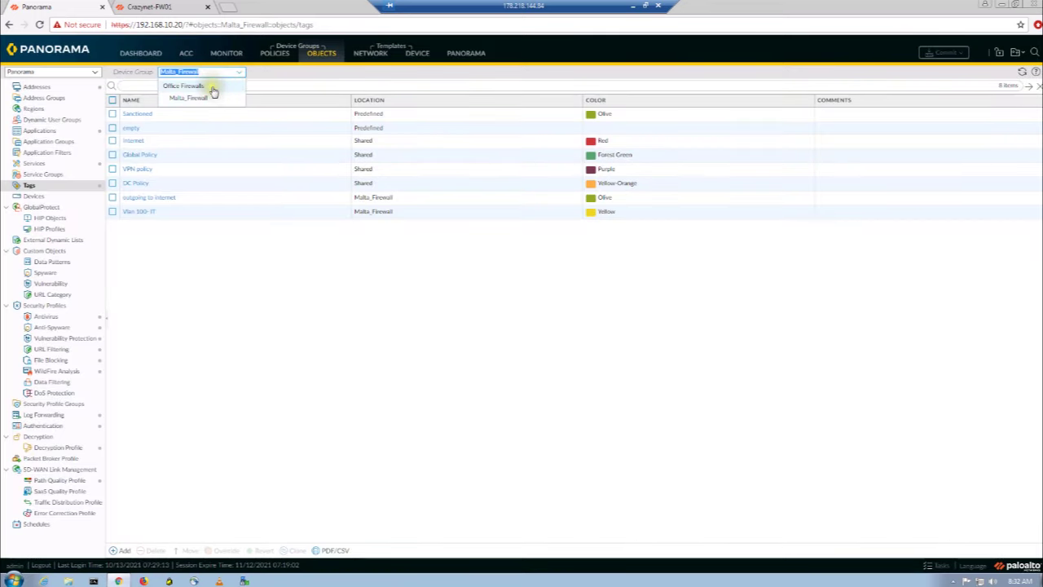
click(212, 88)
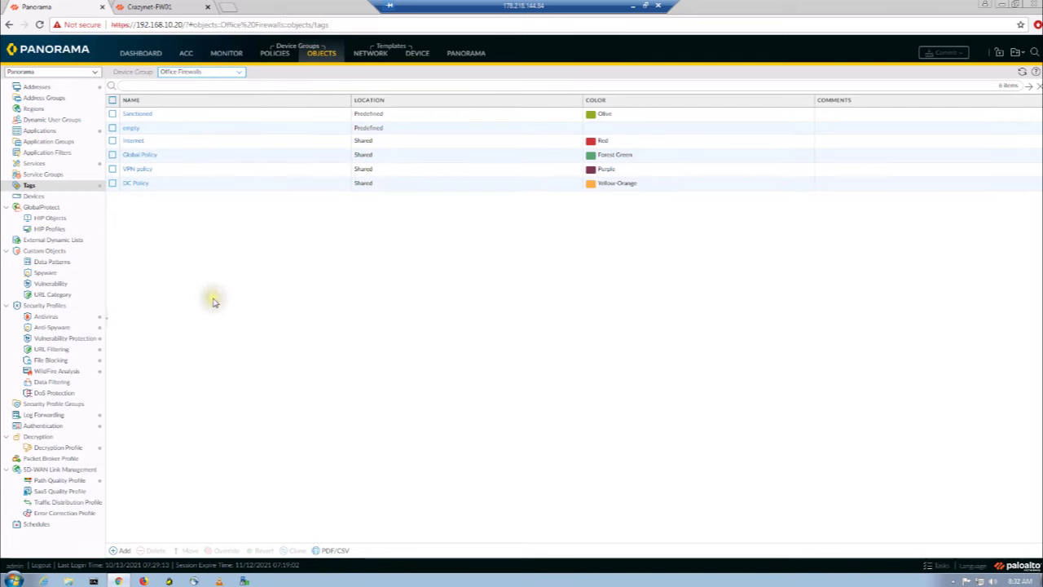
Step: Create a shared tag named VPN---DUBAI with the color Burnt Sienna
click(121, 550)
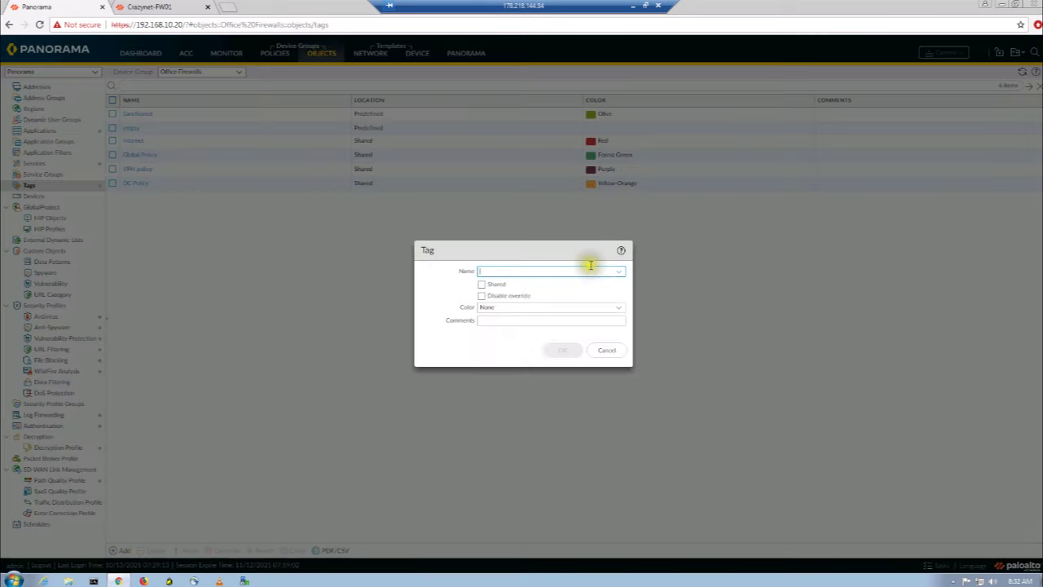
click(482, 284)
click(528, 274)
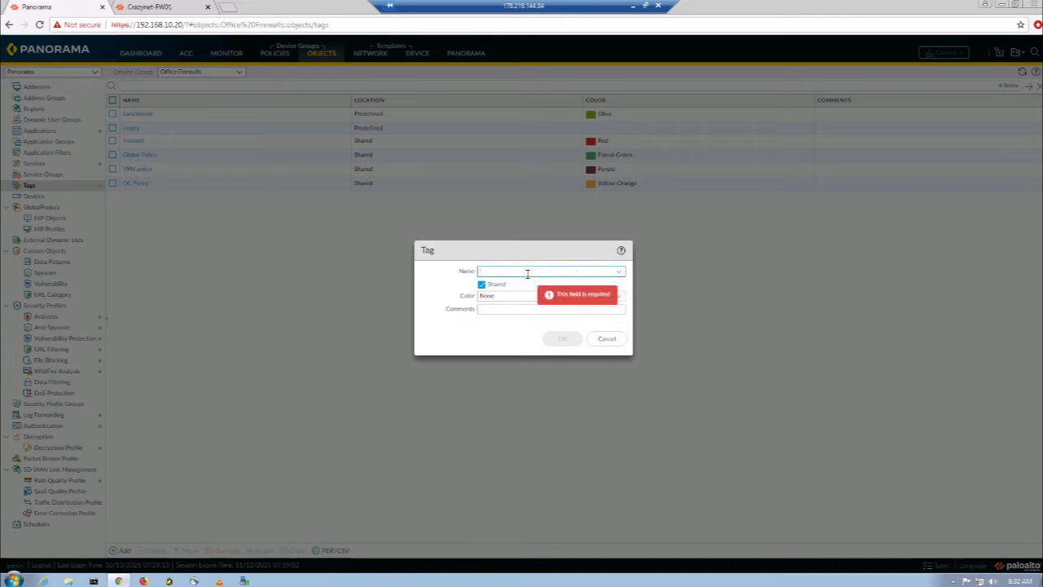
text(V)
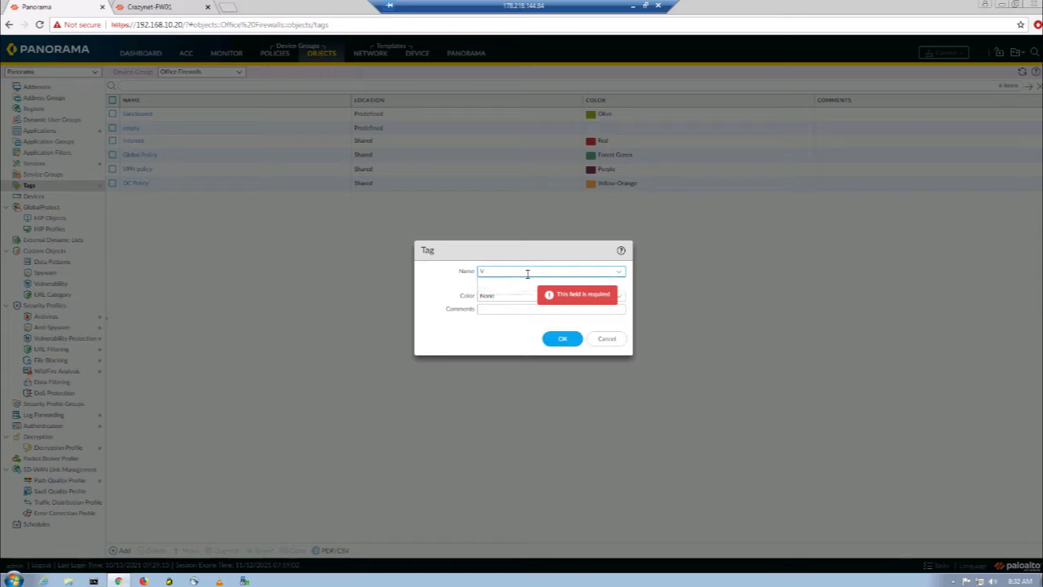
text(PN---DUBAI)
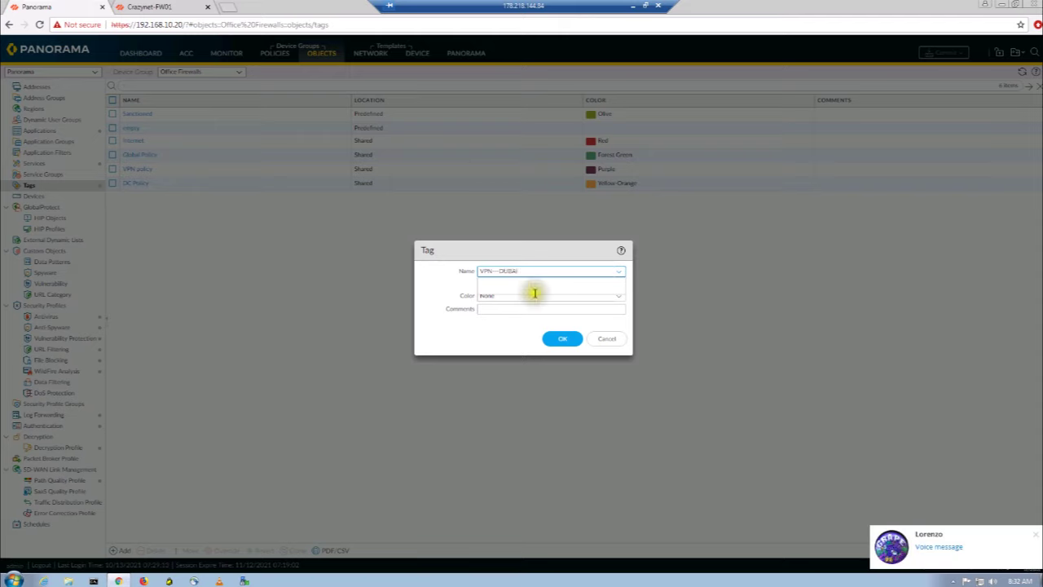
click(587, 325)
click(621, 297)
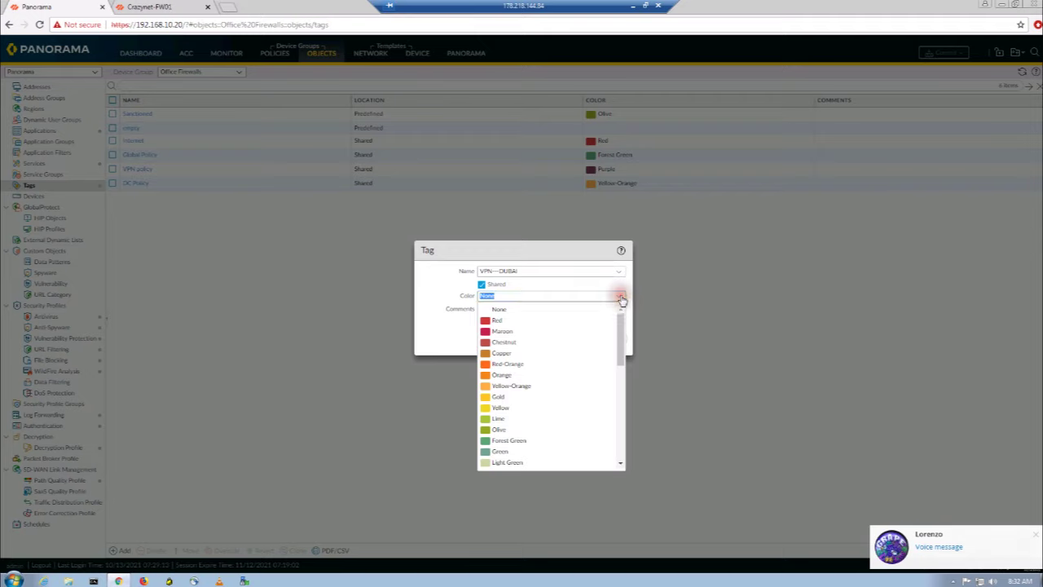
scroll(555, 420, down, 2)
scroll(554, 419, down, 3)
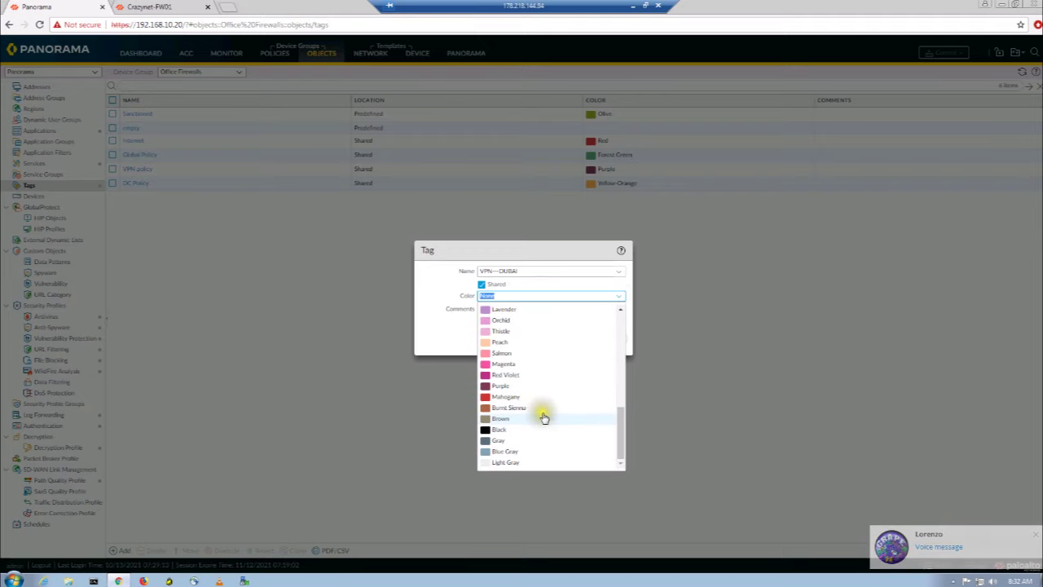
click(538, 405)
click(569, 340)
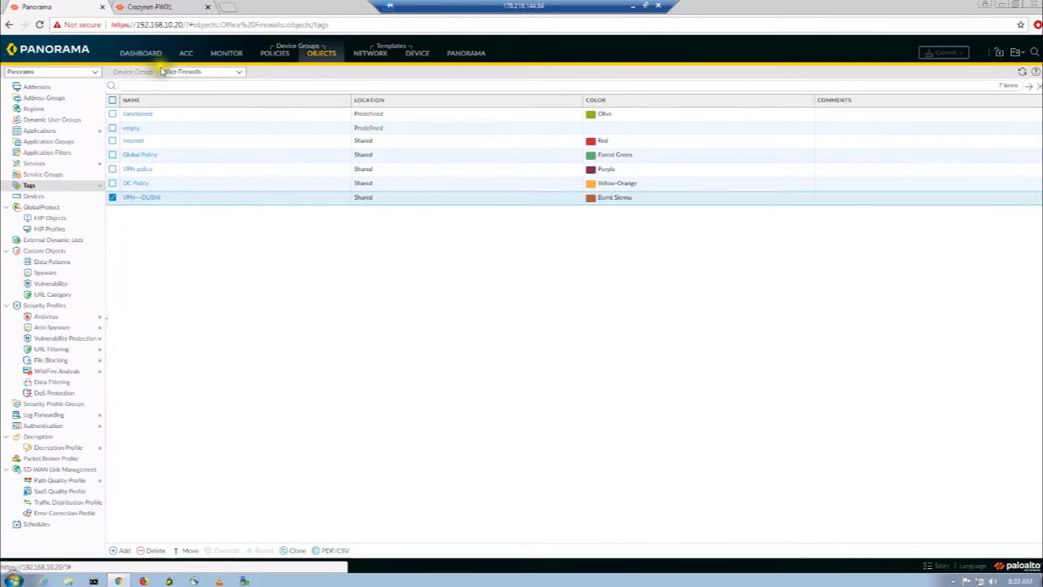
Step: Switch the device group to Malta_Firewall and review its tags and the Malta_Stack zones
click(239, 72)
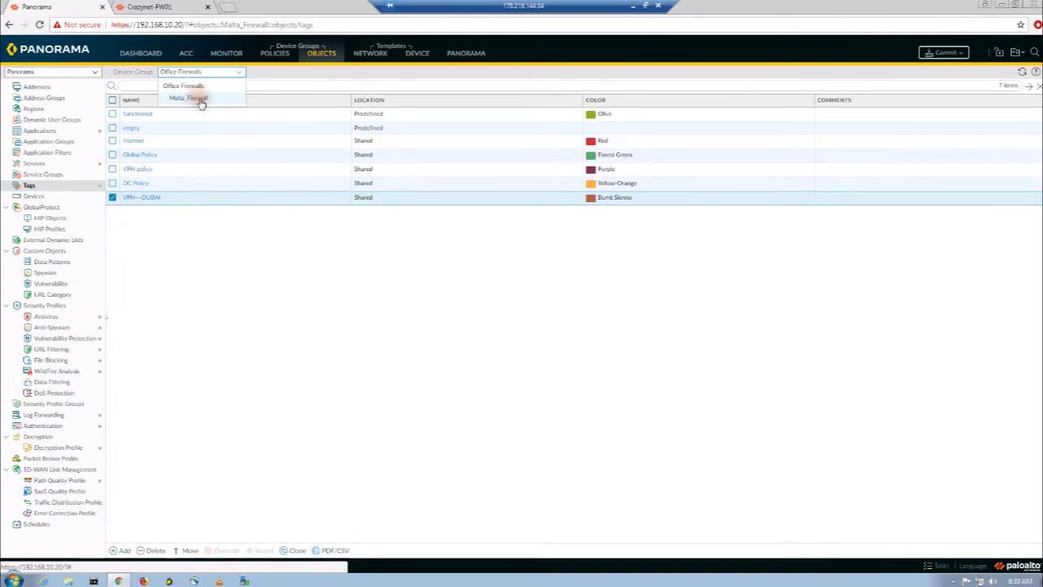
click(200, 99)
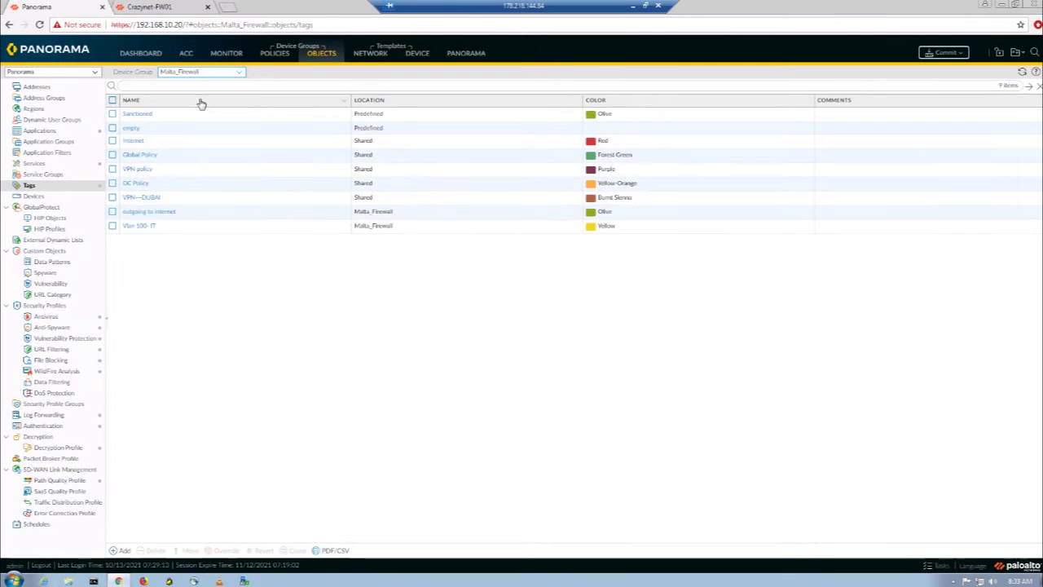
click(119, 550)
click(608, 350)
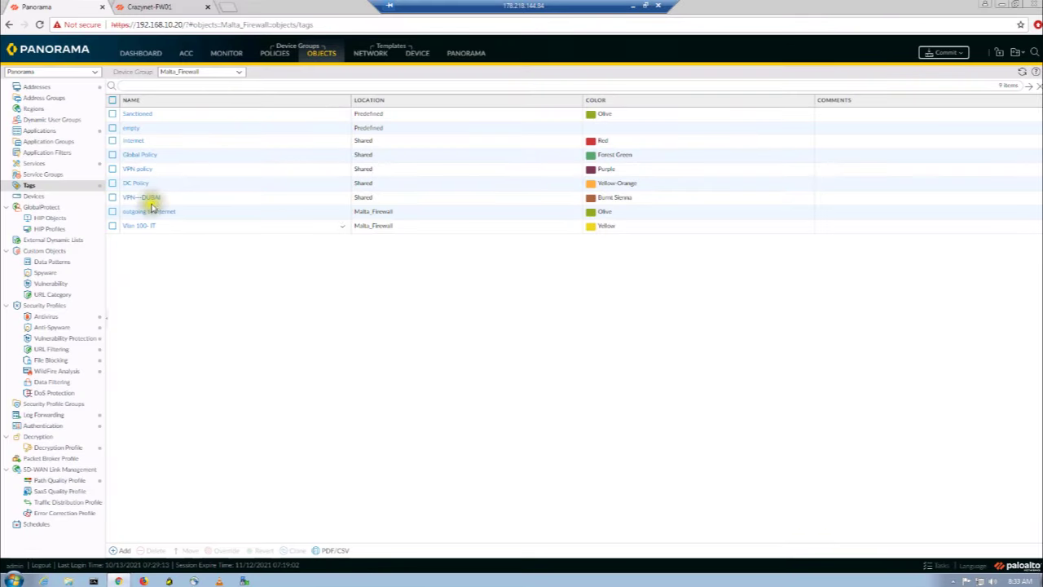
click(375, 53)
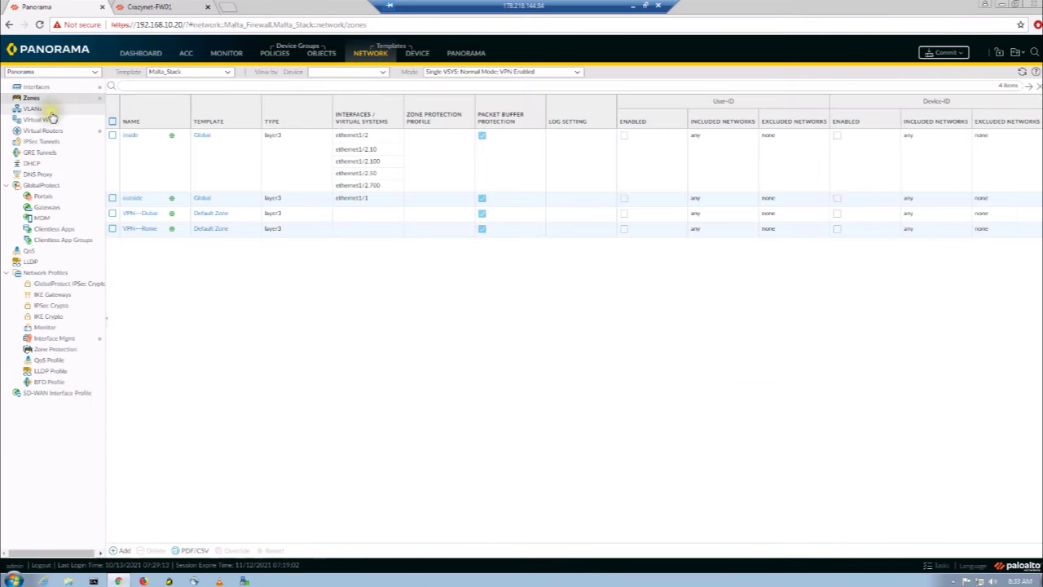
Step: Start a new security pre-rule in the Malta_Firewall device group and name it VPN to Dubai
click(273, 54)
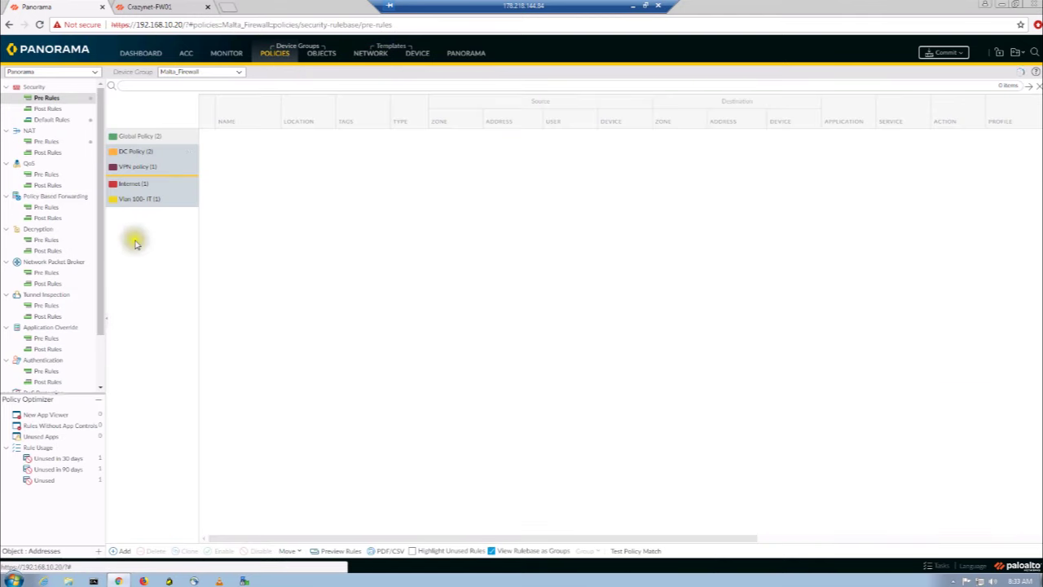
click(119, 551)
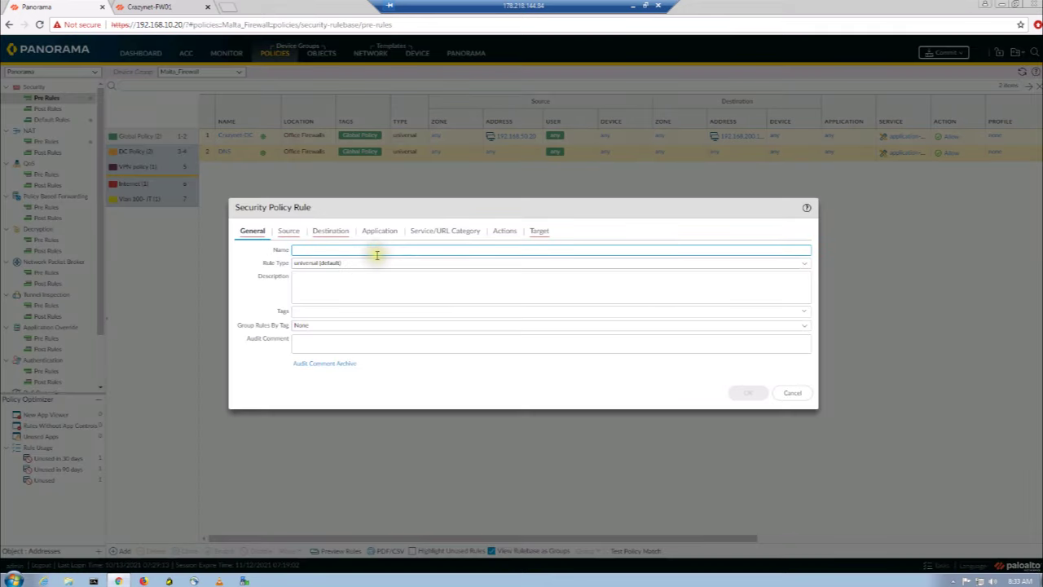
click(372, 248)
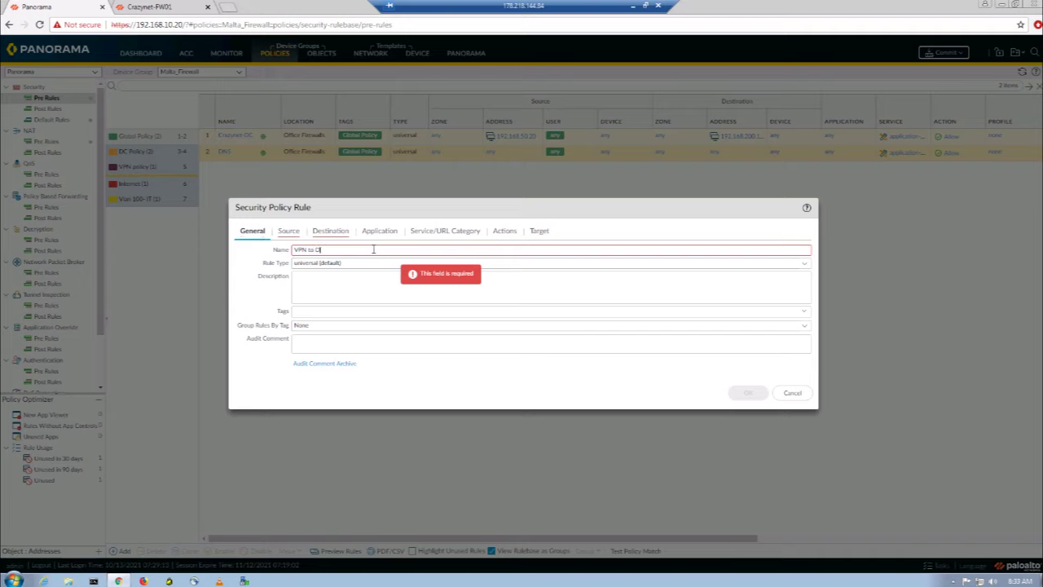
text(VPN to DU)
key(BackSpace)
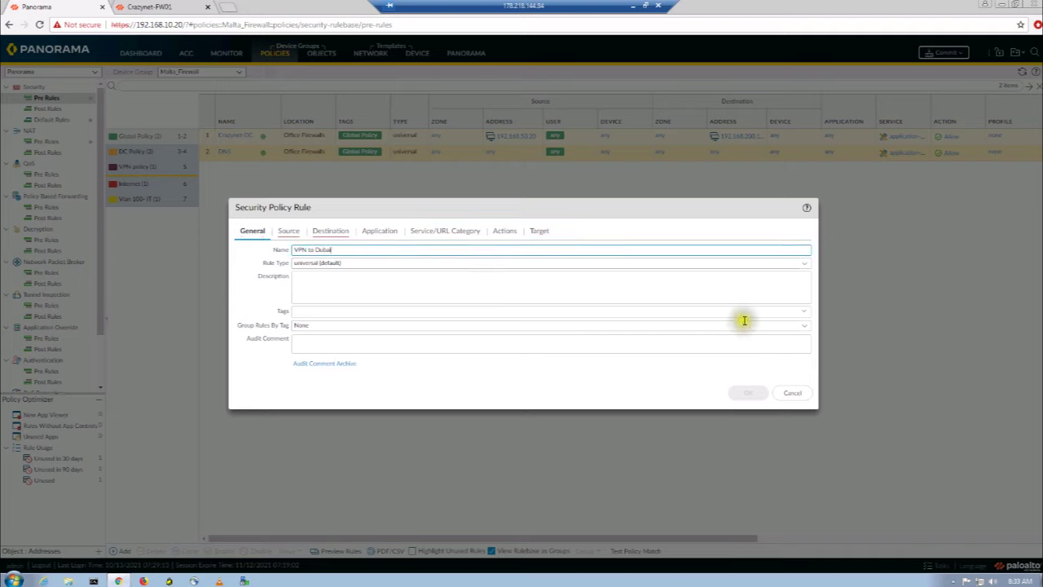
Step: Tag the VPN to Dubai rule with VPN---DUBAI and group it by the same tag
click(804, 312)
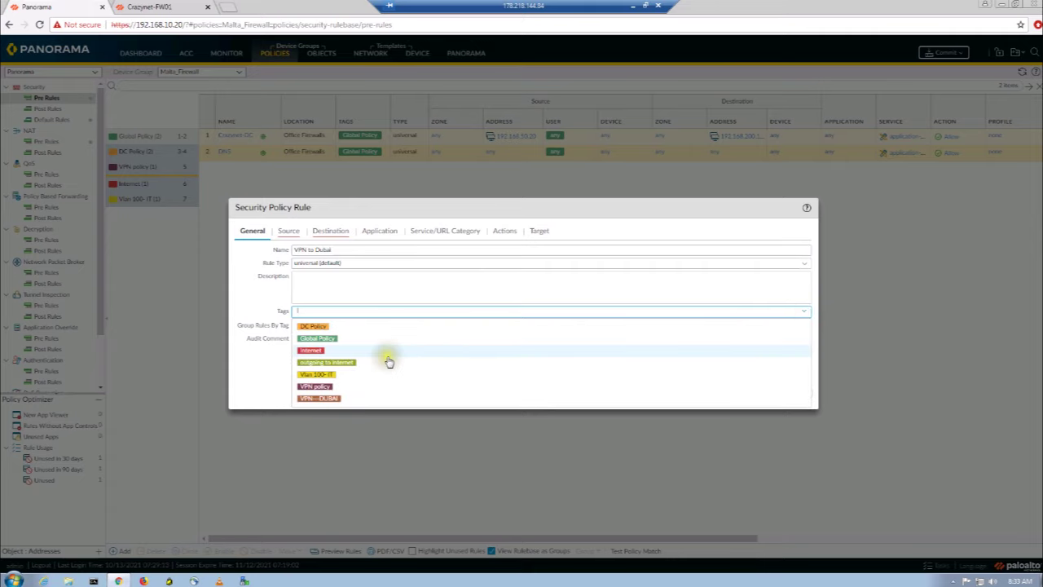
click(394, 399)
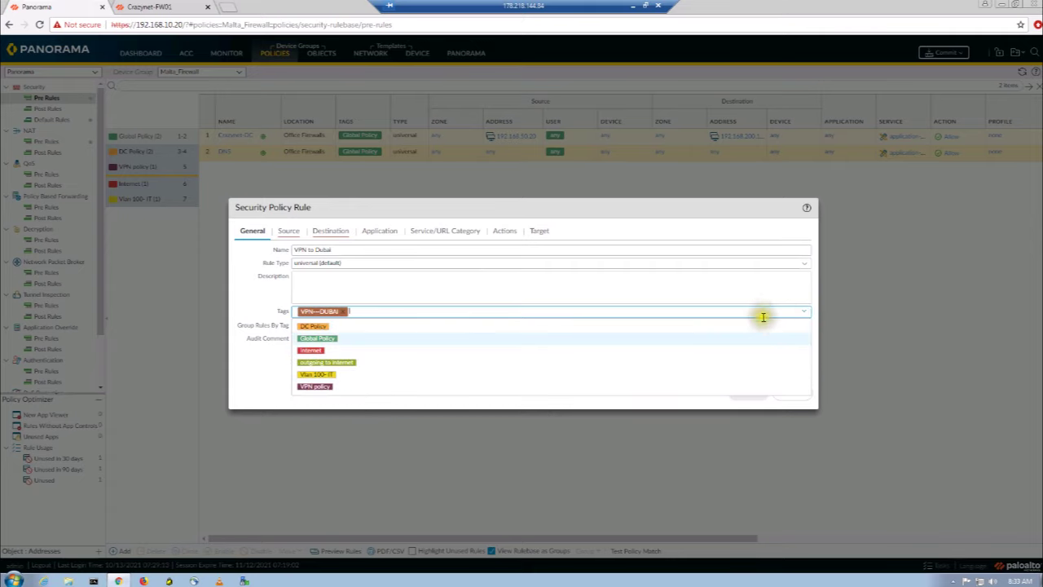
click(499, 291)
click(804, 325)
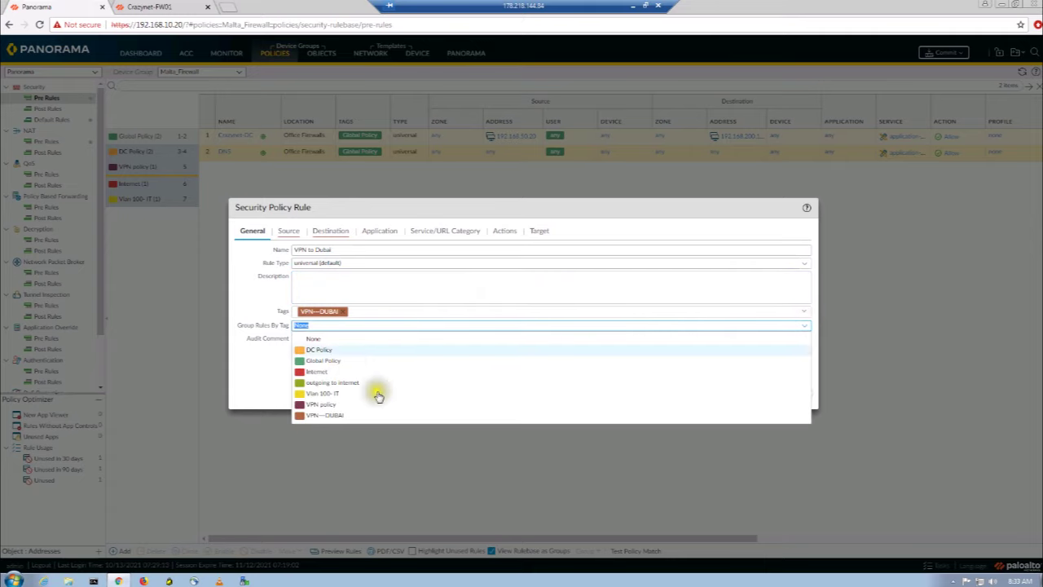
click(342, 415)
click(383, 295)
Step: Set the rule's source zone to VPN---Dubai and its source address to 192.168.100.0/24
click(285, 232)
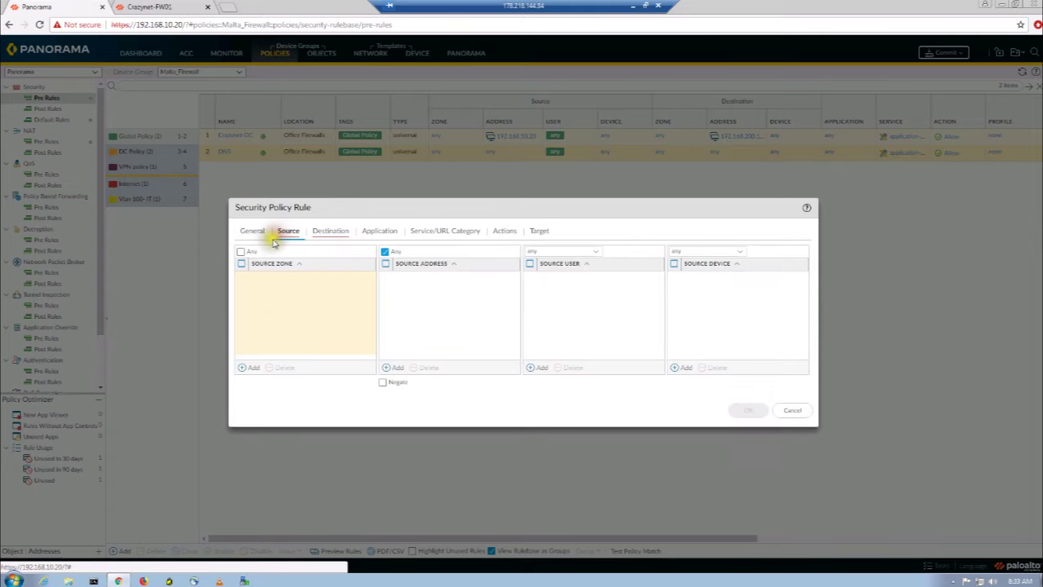
click(240, 251)
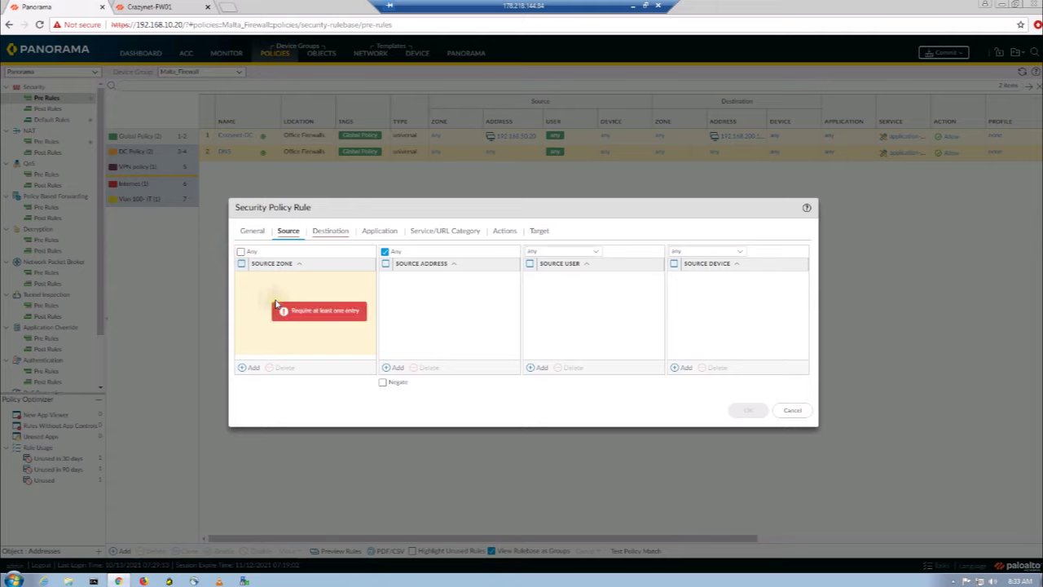
click(241, 252)
click(242, 252)
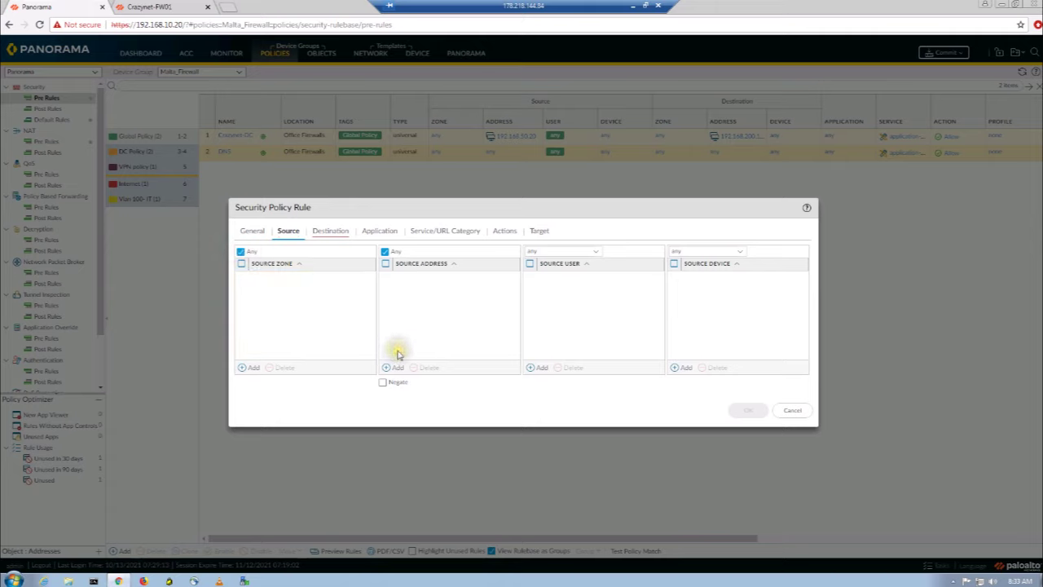
click(242, 252)
click(247, 367)
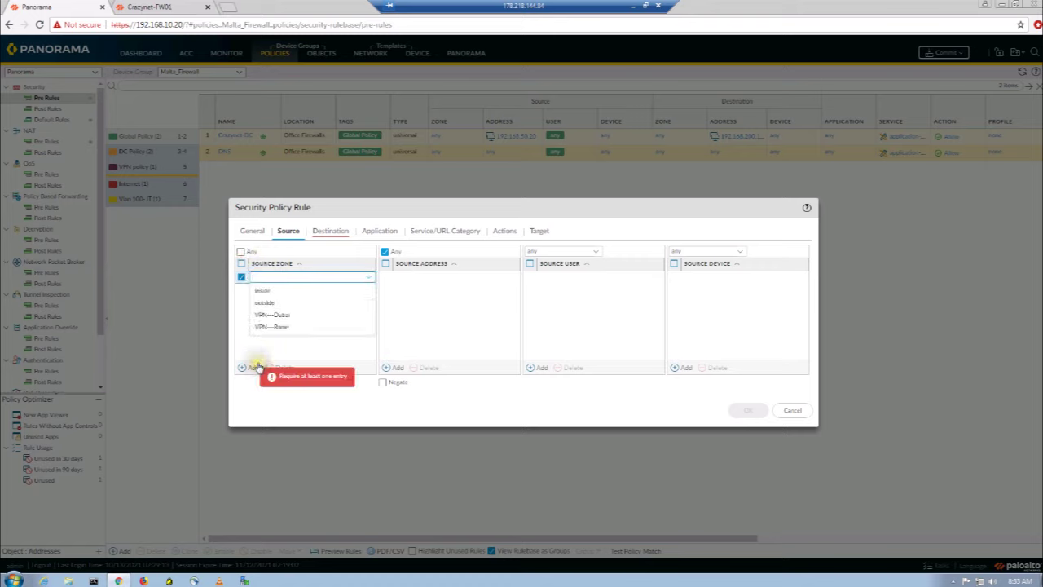
click(285, 320)
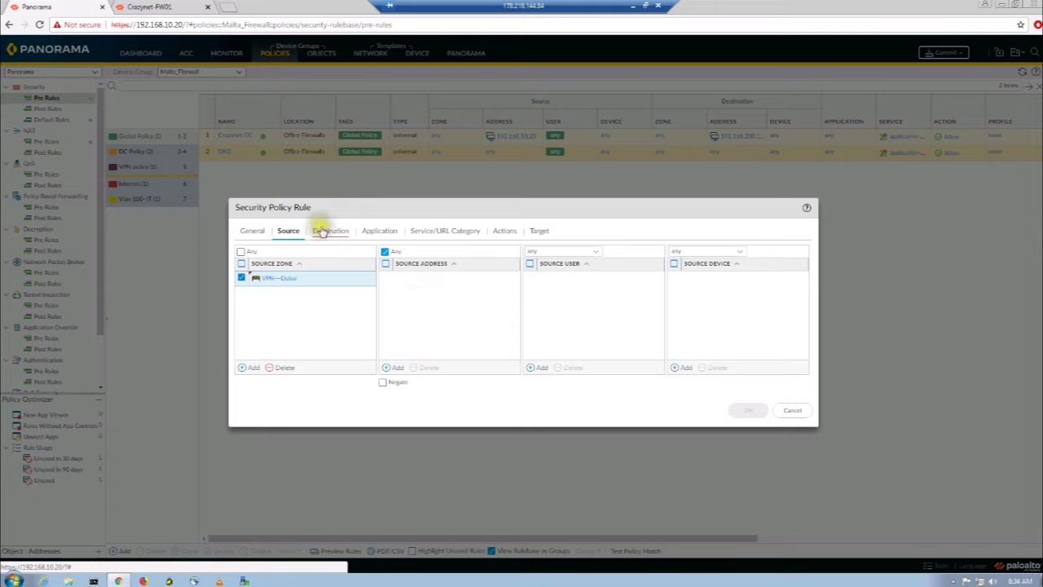
click(392, 368)
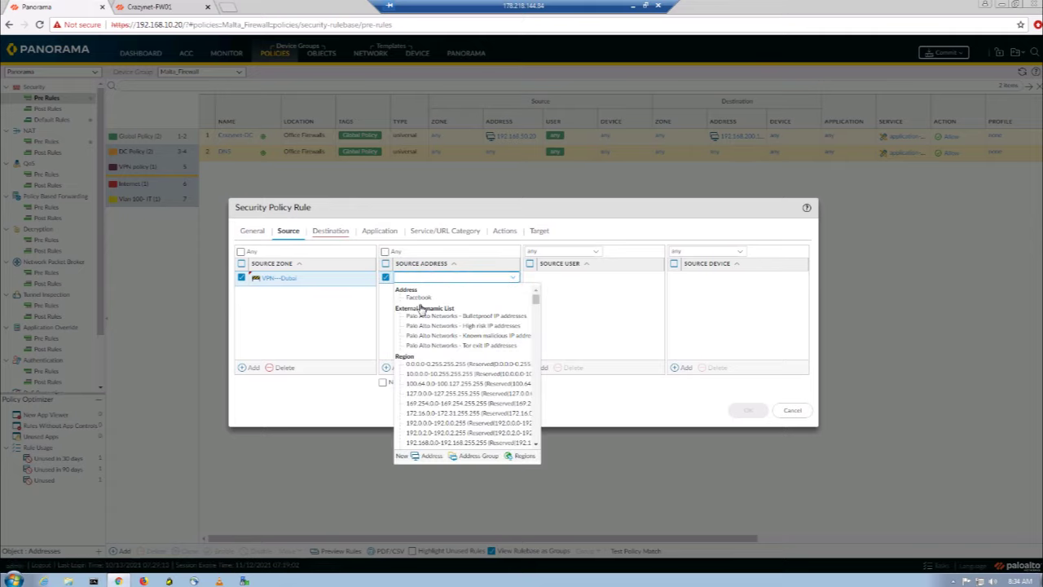
text(192.168.100.0/24)
click(358, 298)
Step: Set the rule's destination zone to VPN---Dubai and its destination address to 192.168.40.0/22
click(318, 231)
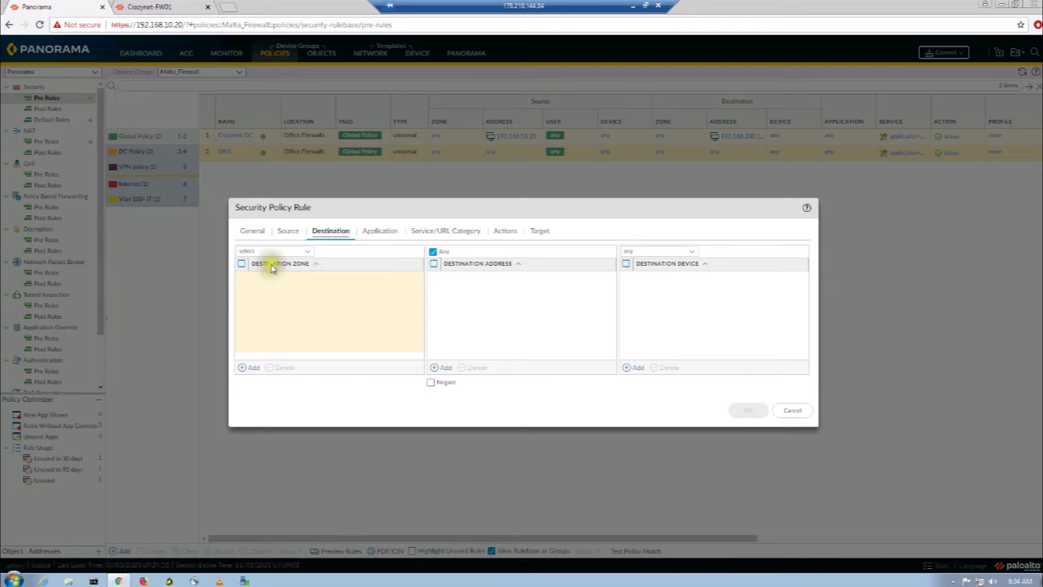
click(305, 251)
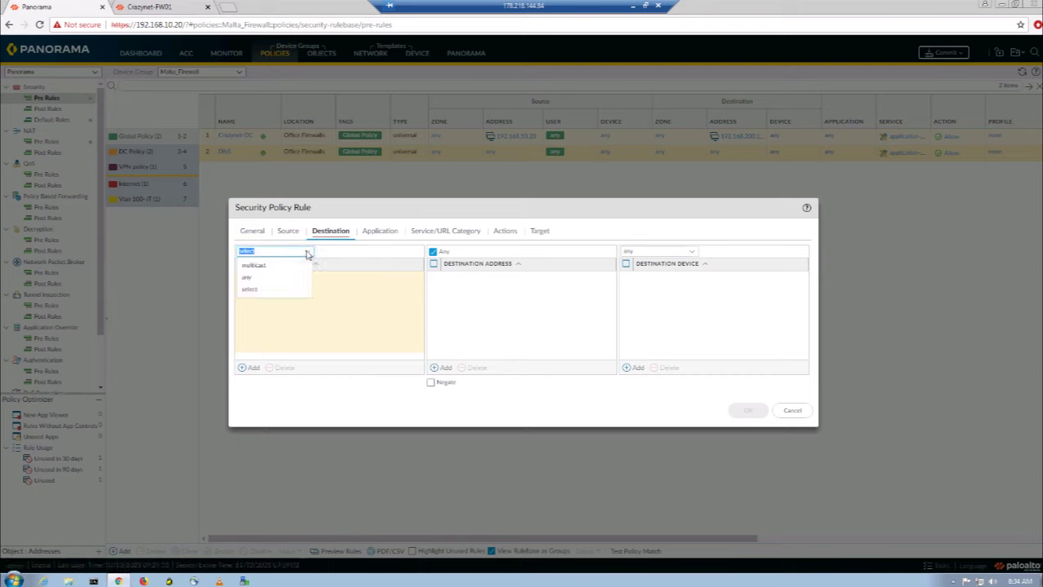
click(285, 287)
click(243, 369)
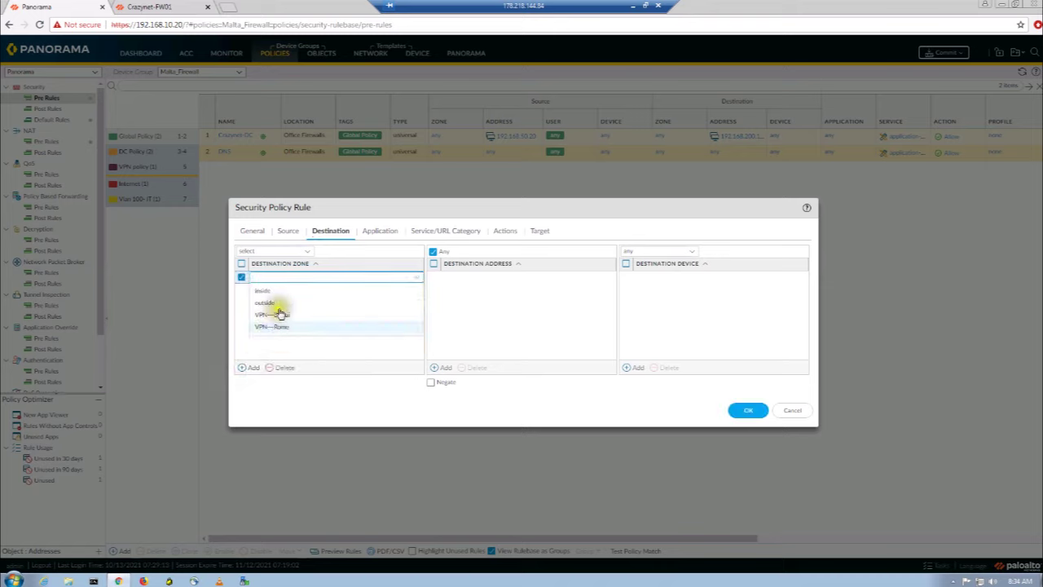
click(292, 325)
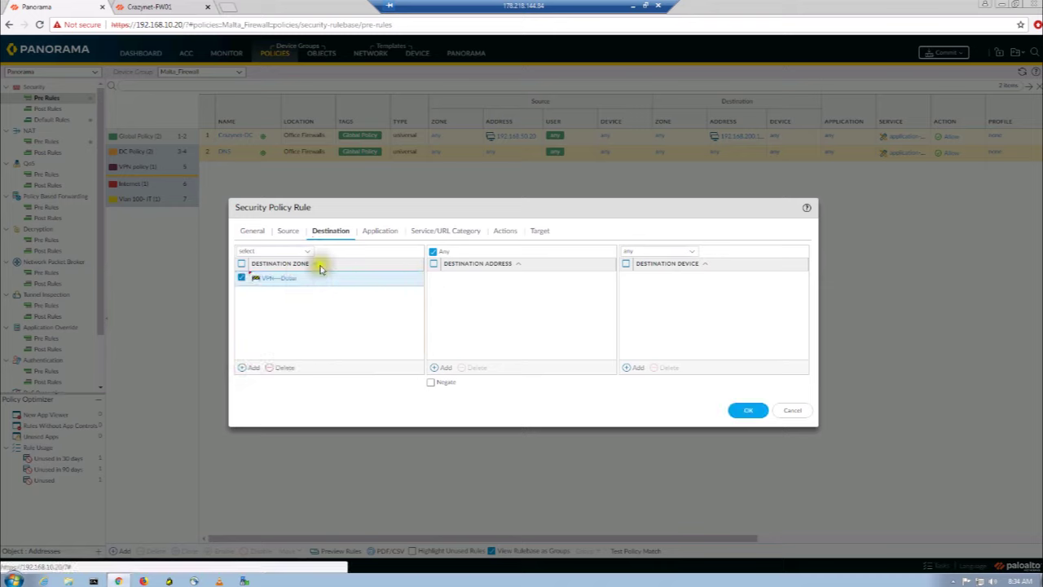
click(443, 367)
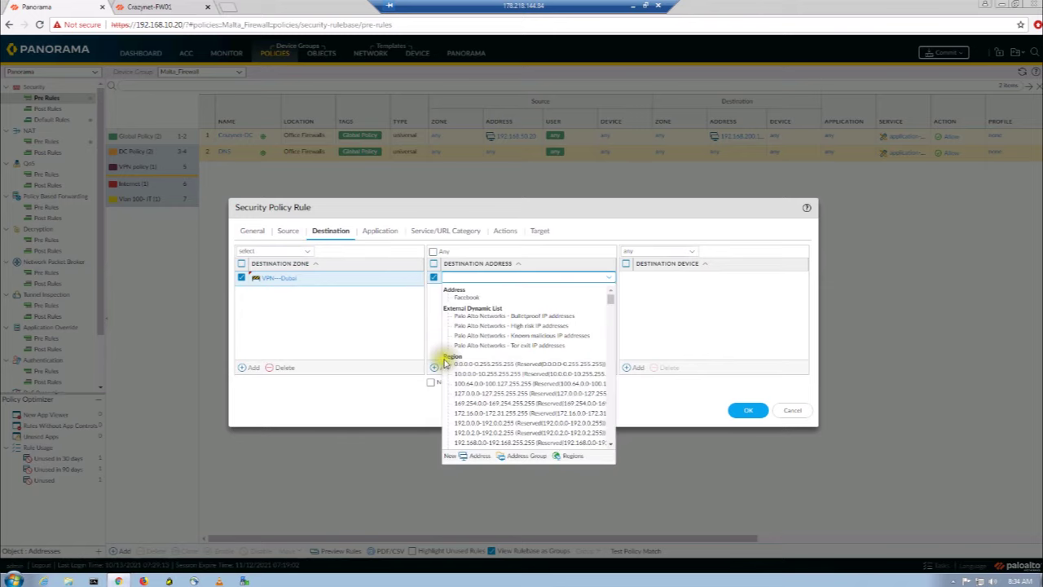
text(192.168.40.0/22)
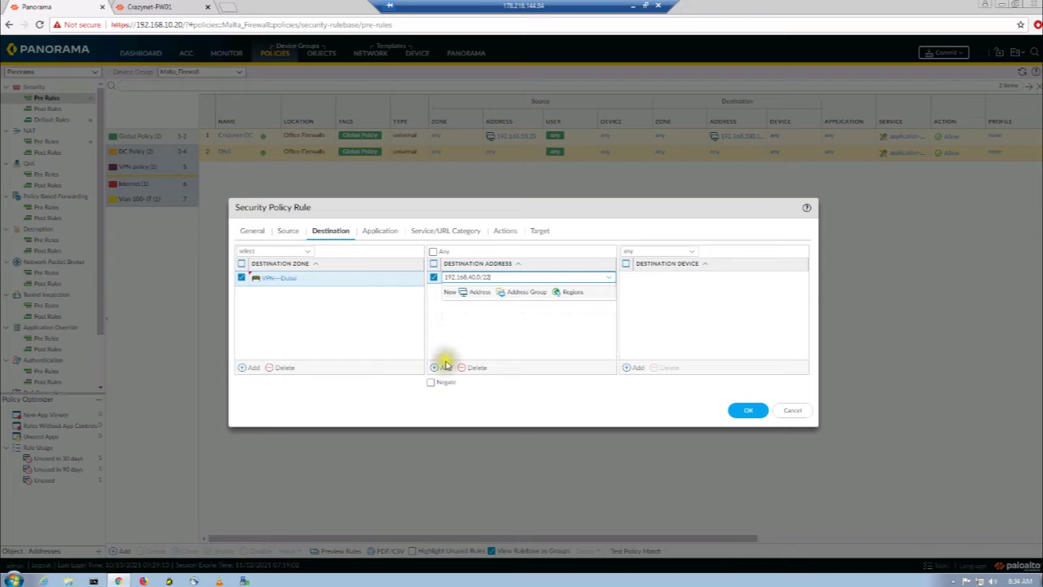
click(465, 344)
Step: Add ssl as the rule's application, check the service settings, and save the rule
click(398, 229)
click(248, 368)
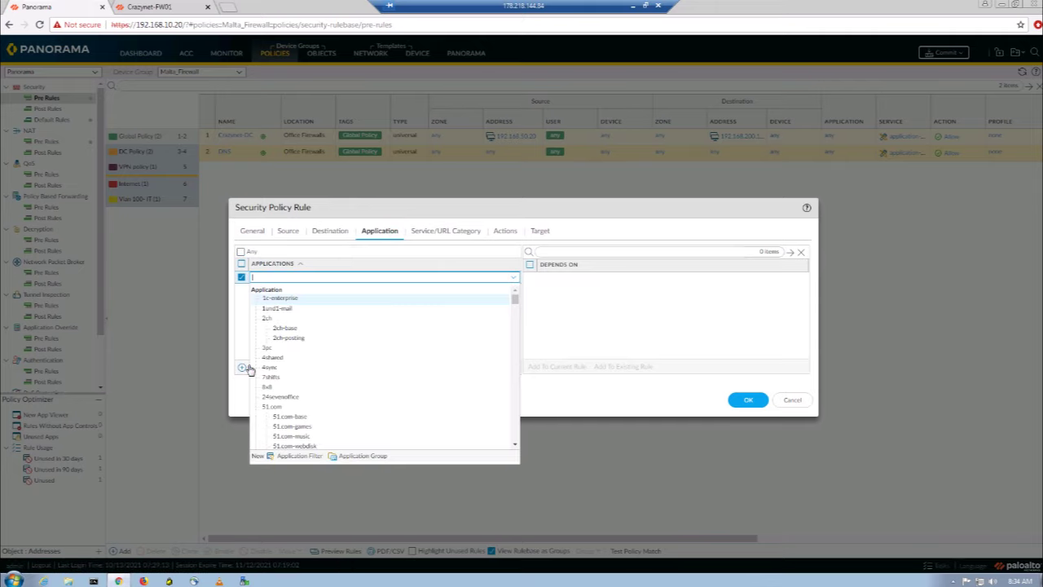
text(ssl)
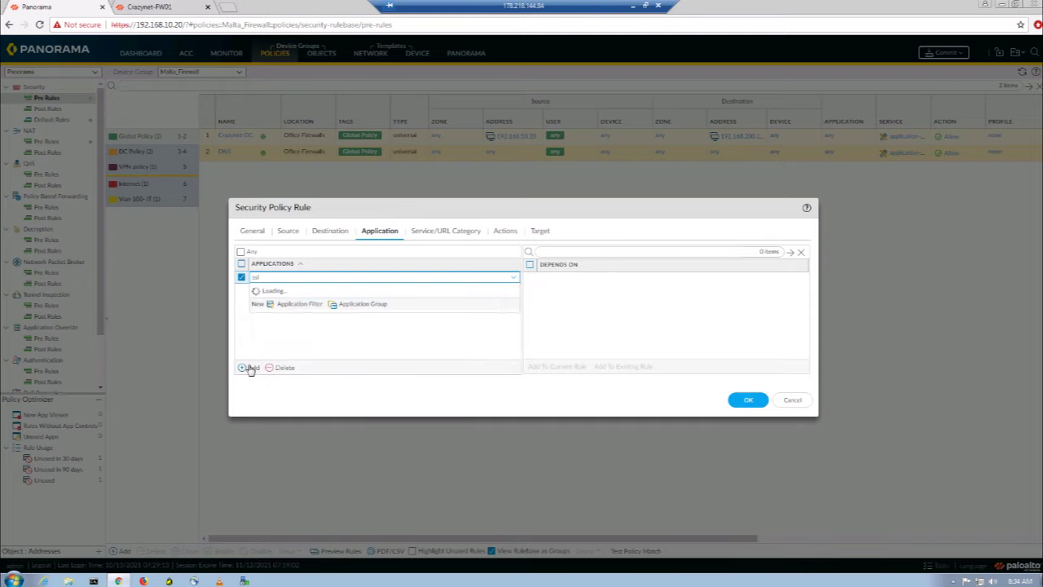
click(269, 315)
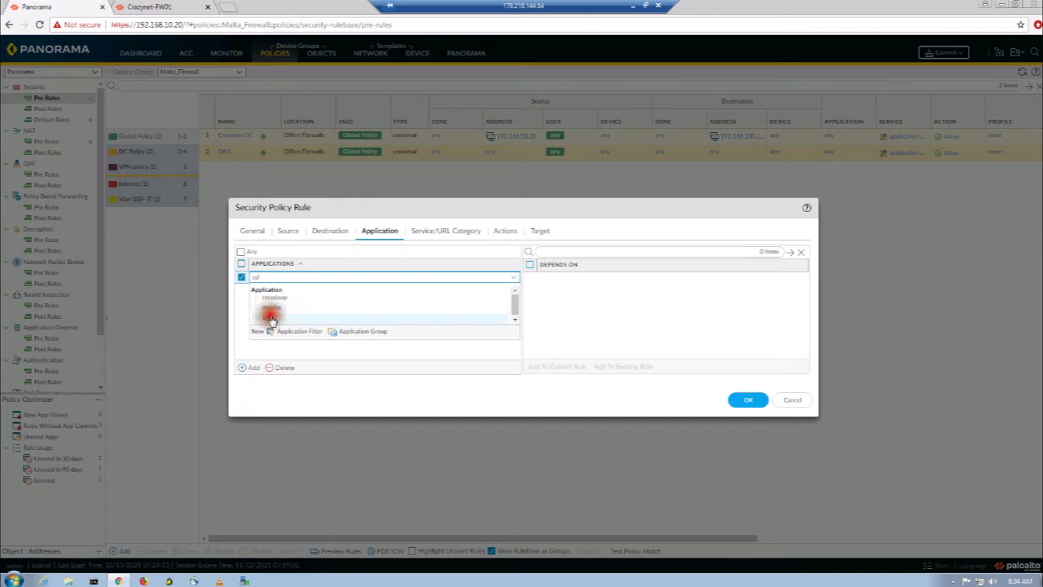
click(337, 326)
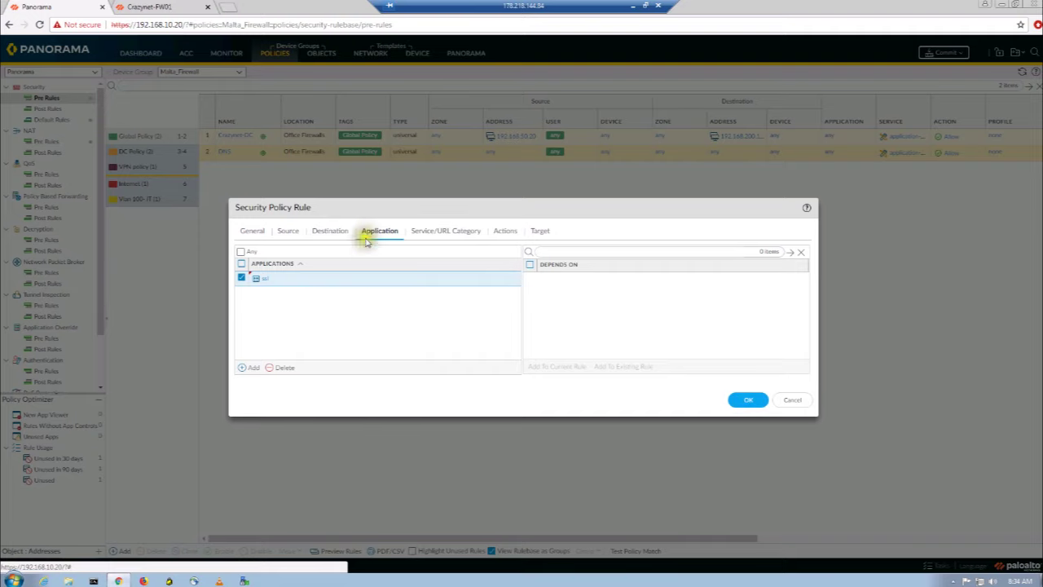
click(432, 232)
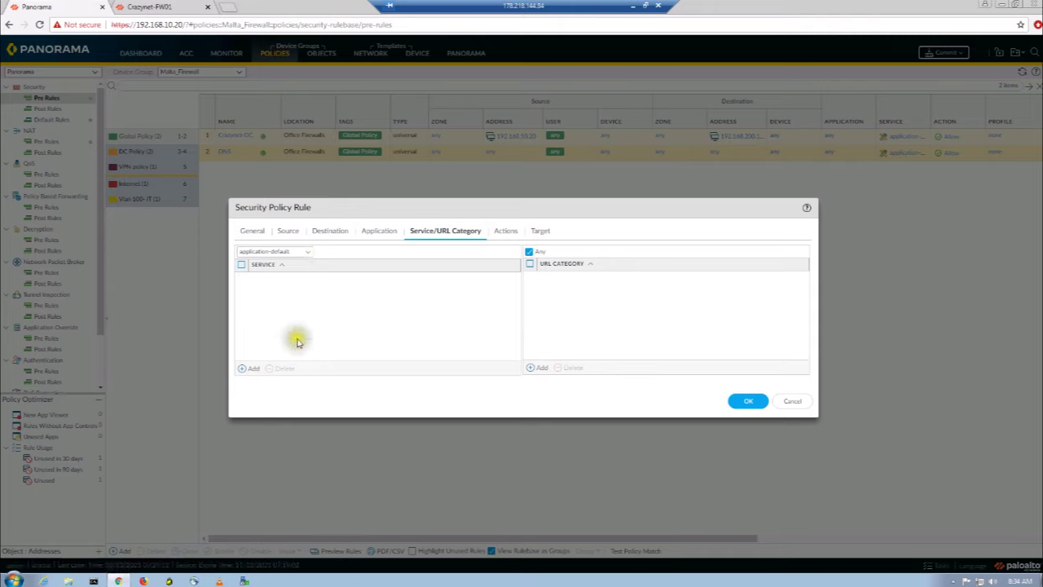
click(380, 232)
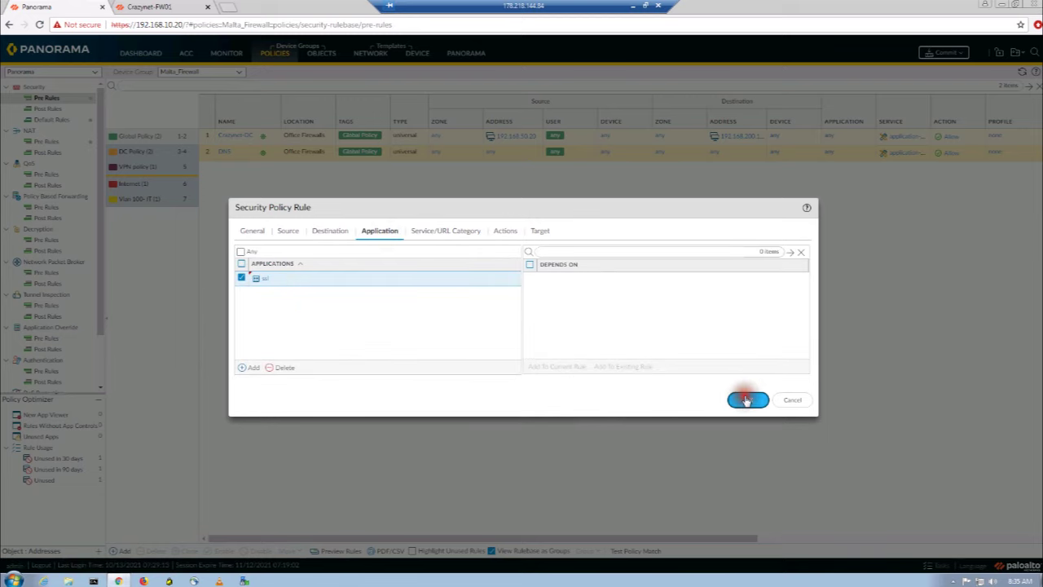
click(746, 399)
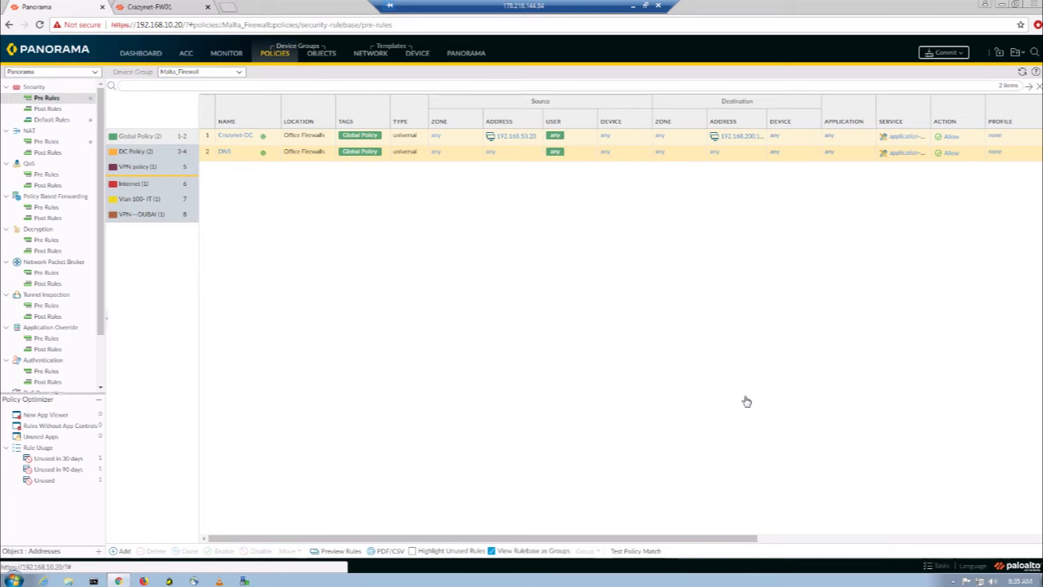
Step: Commit the changes to Panorama and push them to the devices, closing the status report when it completes
click(944, 52)
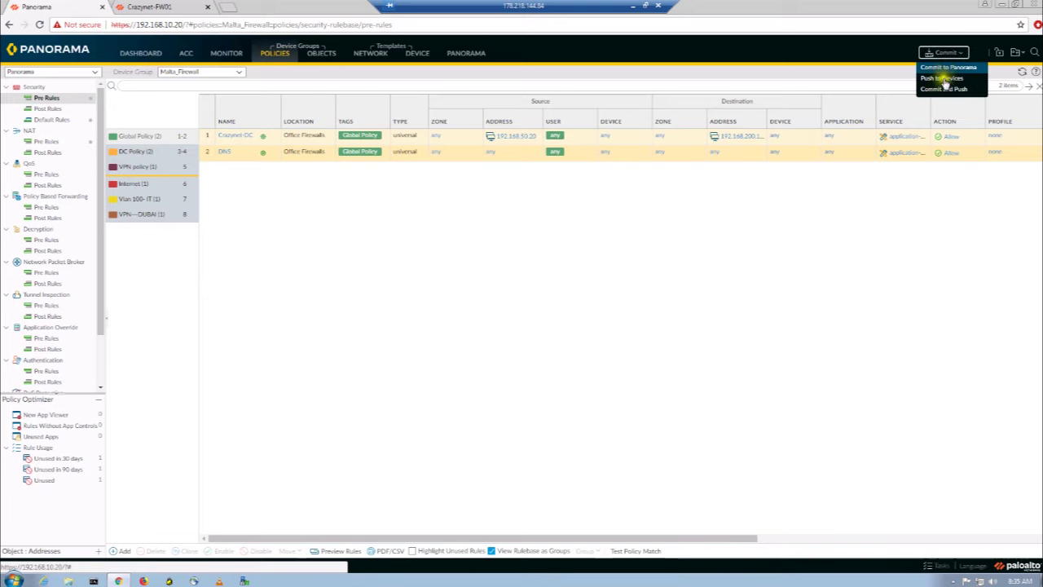
click(944, 88)
click(681, 429)
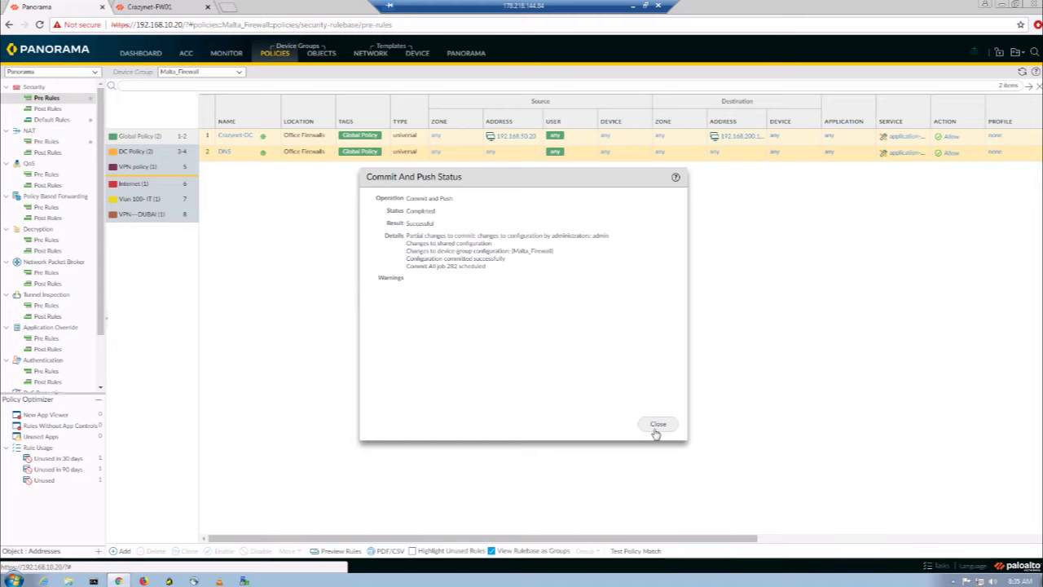
click(656, 430)
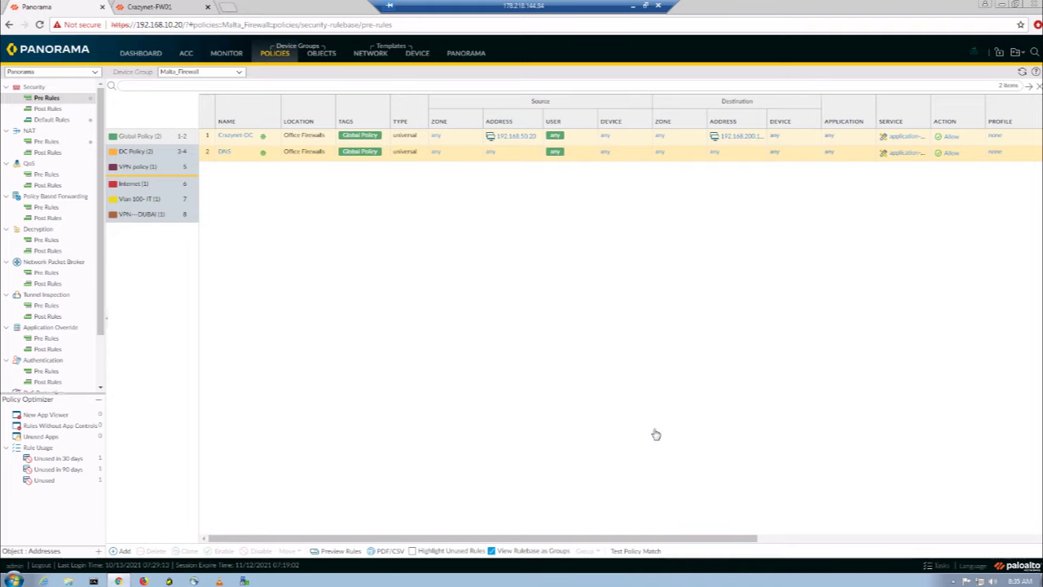
Step: Switch to Crazynet-FW01 and refresh its security policies to check for the pushed VPN rule
click(140, 7)
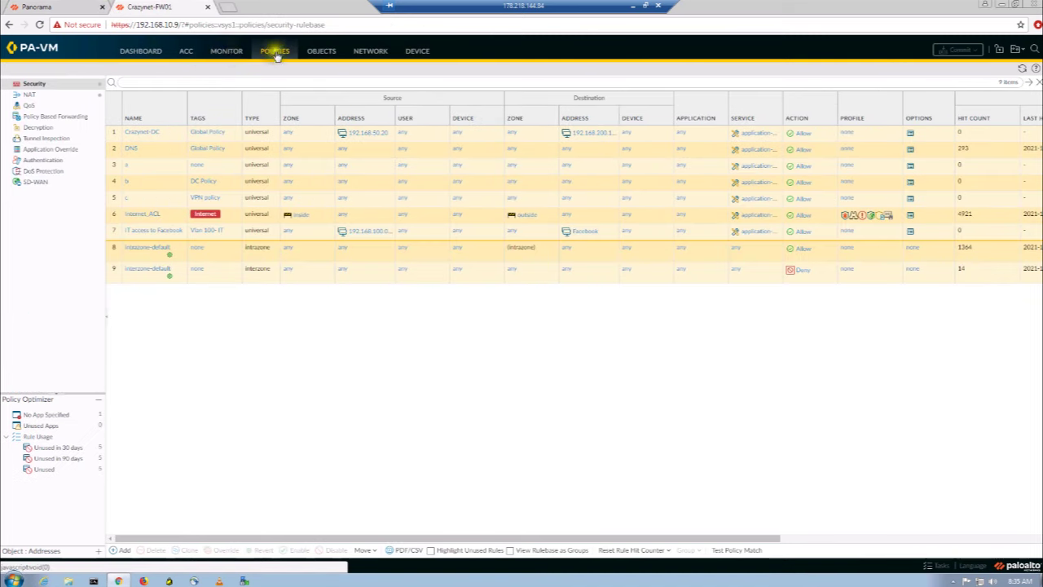
click(1023, 68)
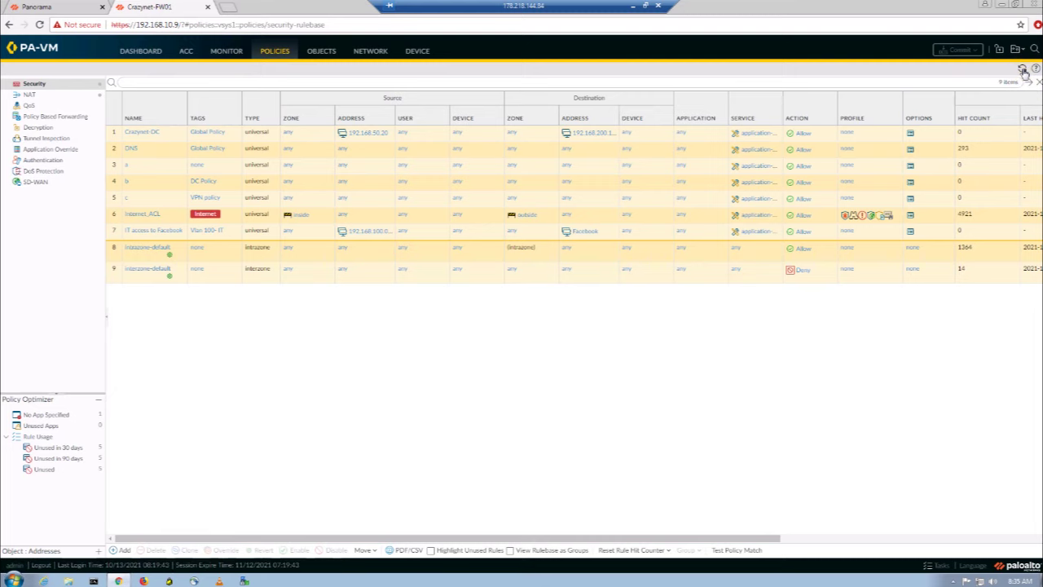
click(1024, 70)
click(1024, 70)
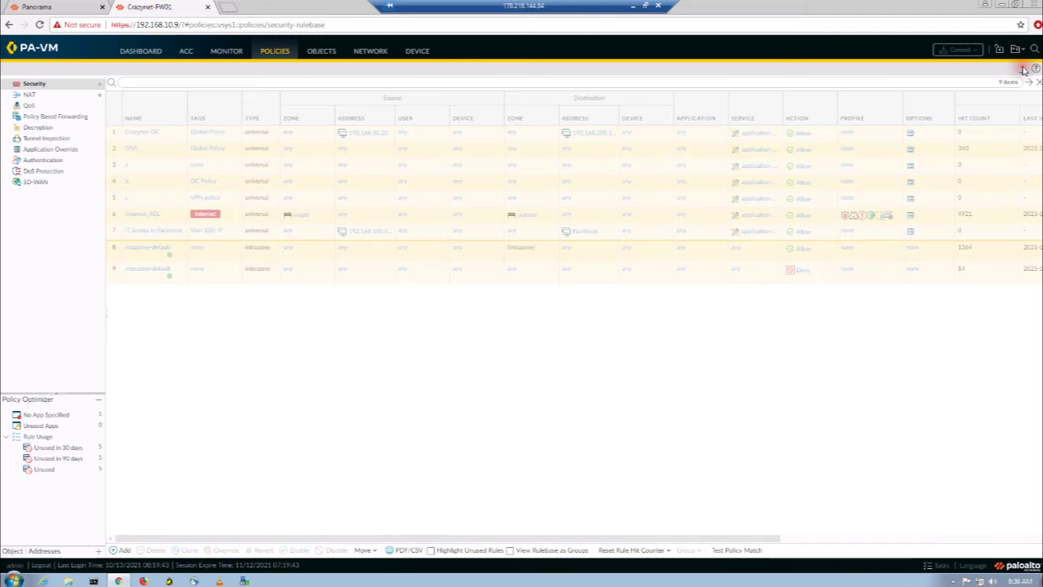